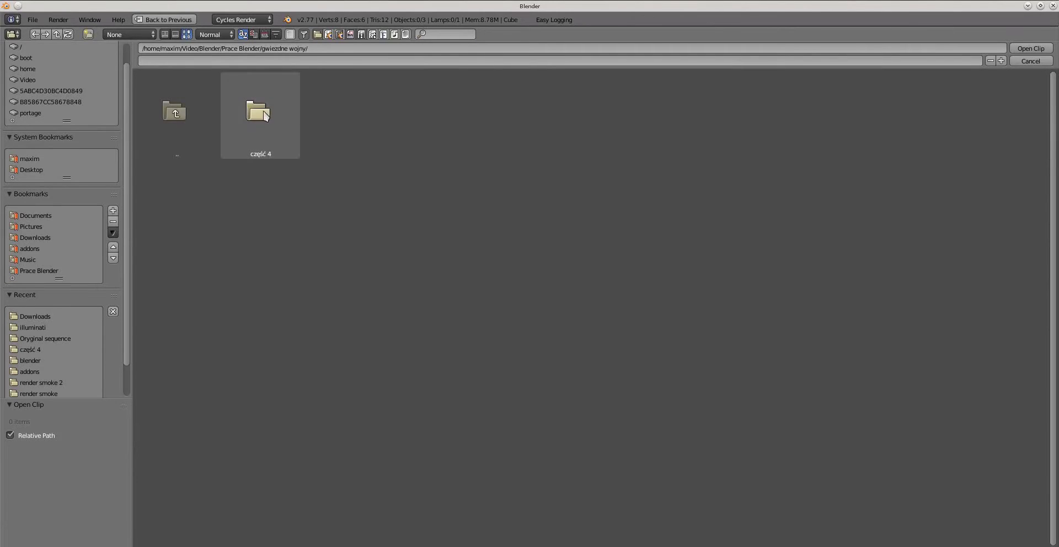
- Open all the PNG frames in the część 4/Oryginal sequence folder as a movie clip
left_click(257, 122)
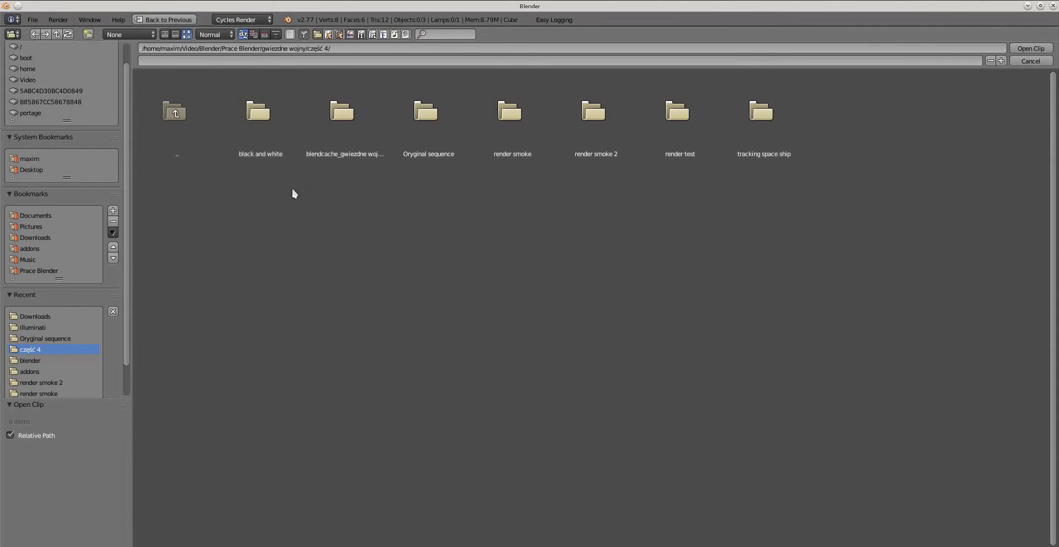
left_click(425, 131)
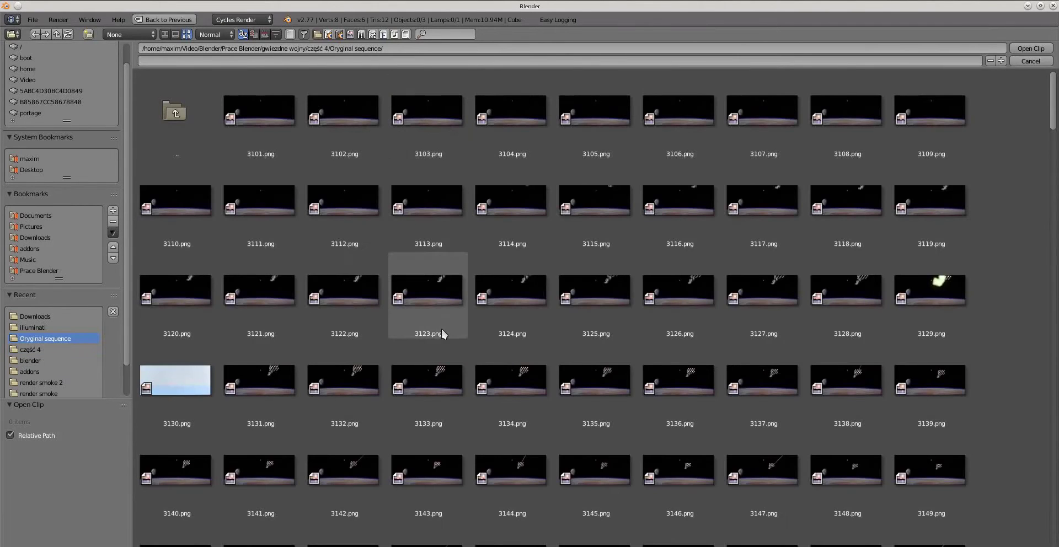
key("a")
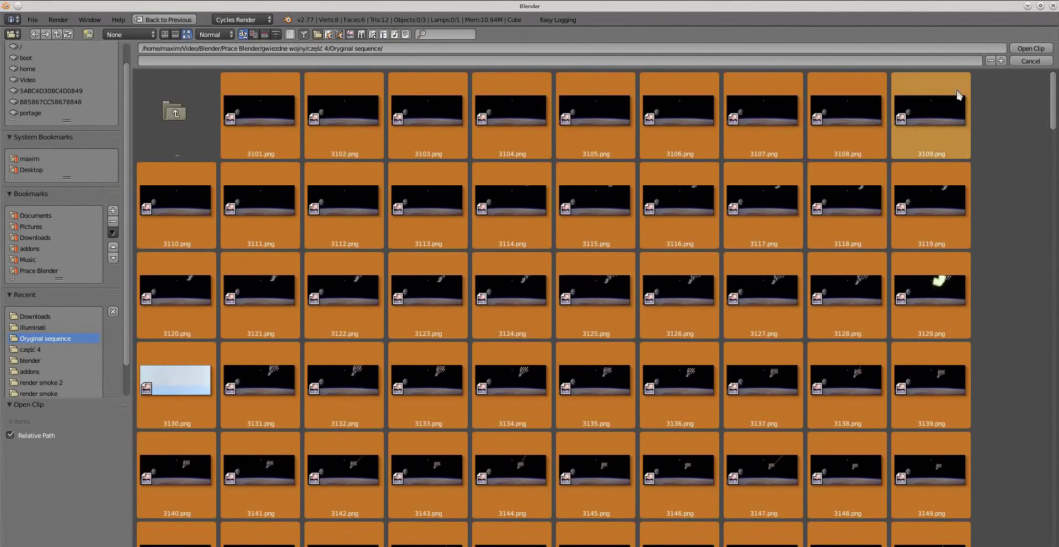
left_click(1032, 53)
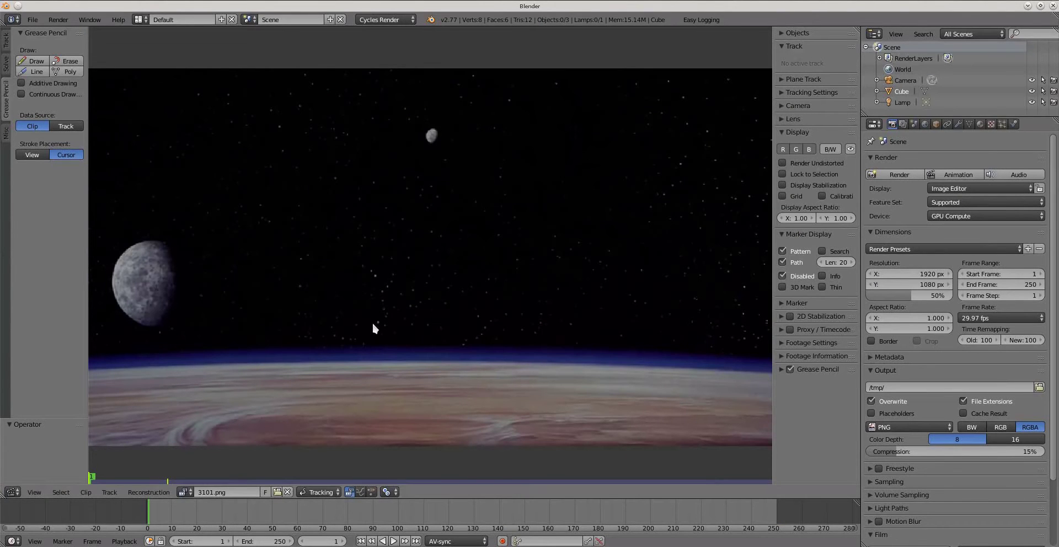
- Prefetch the clip's frames, then play the footage through and return to the first frame
left_click(7, 42)
left_click(34, 52)
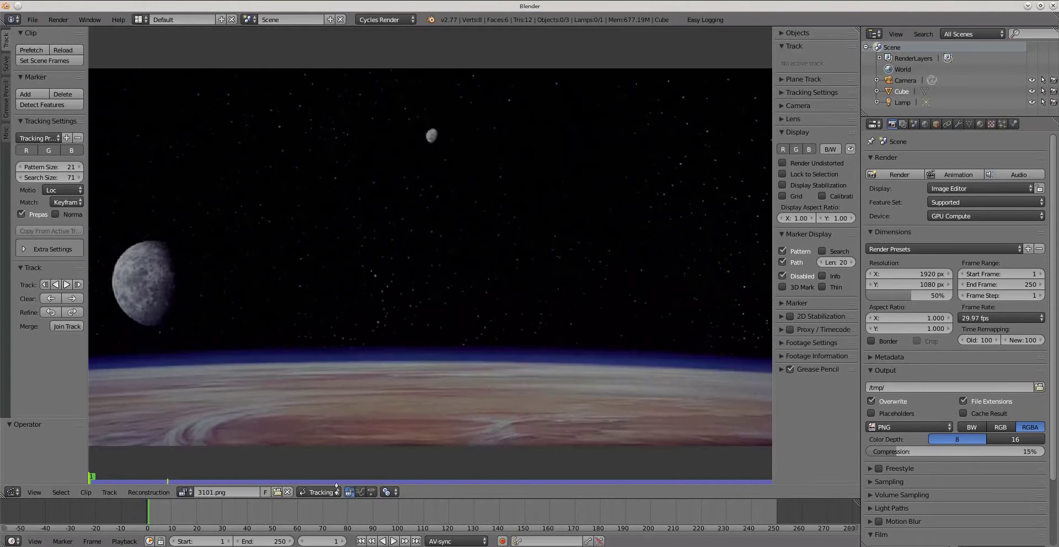
left_click(393, 541)
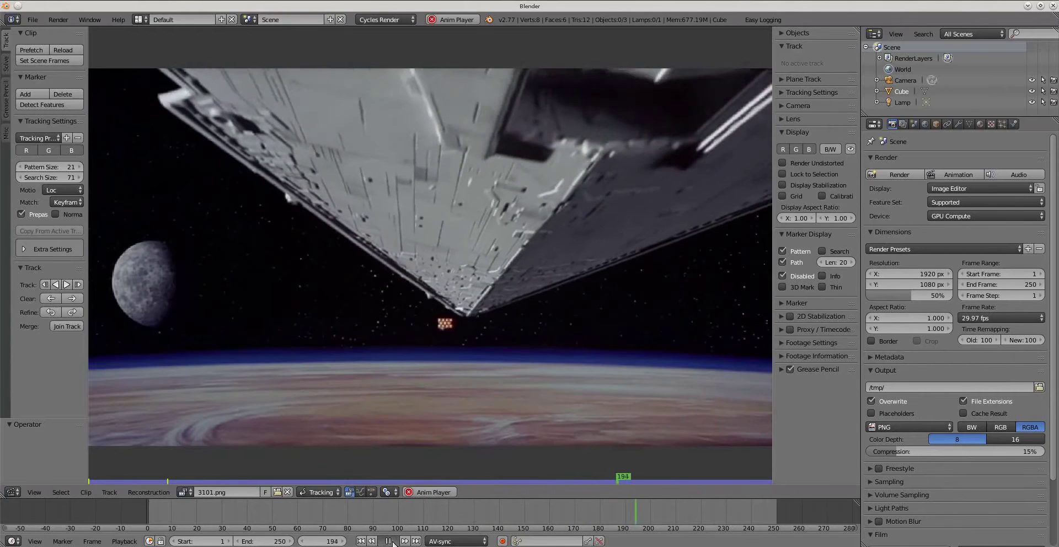
left_click(389, 541)
left_click(361, 541)
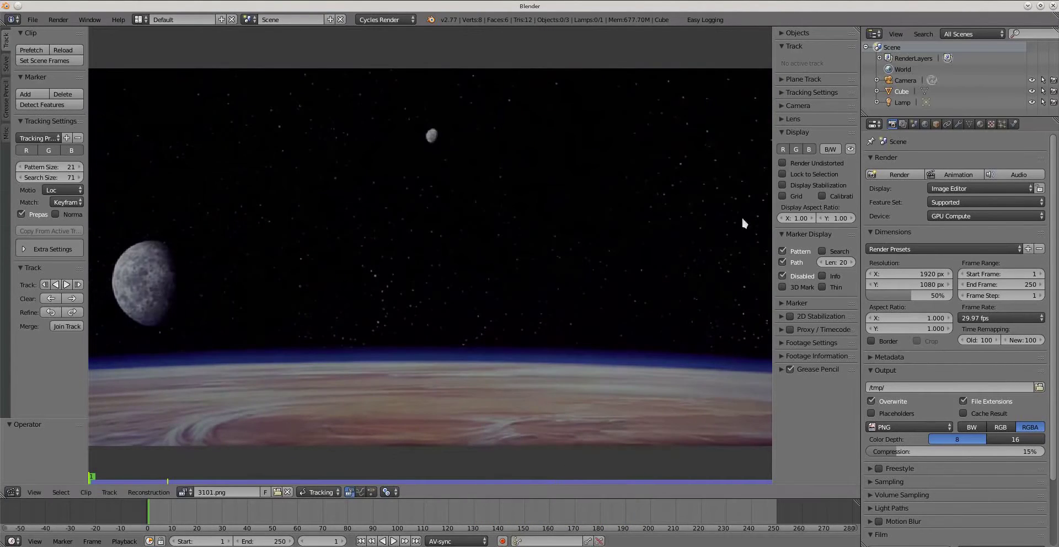
- Add a new tracking object to the clip and name it star ship 1
left_click(797, 33)
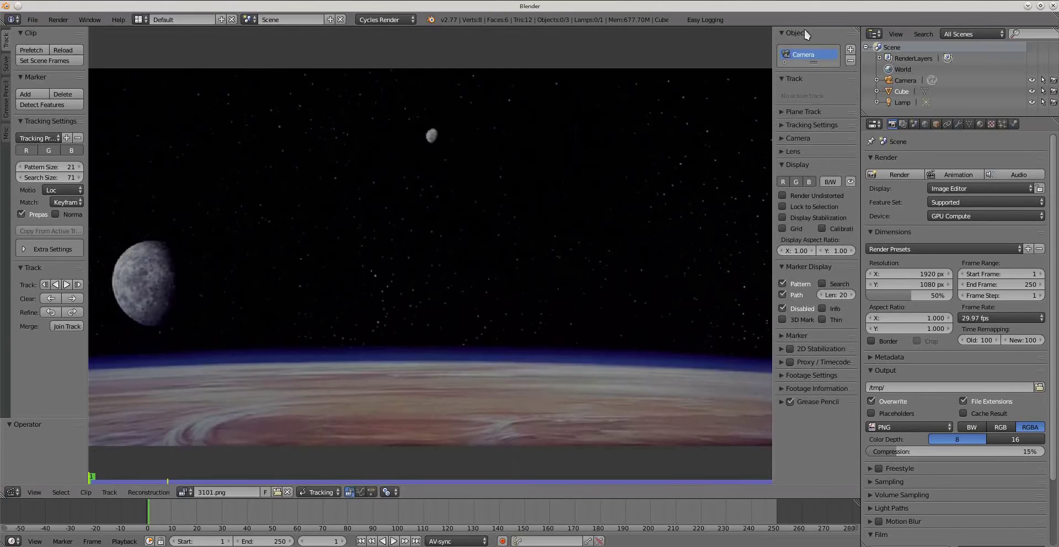
left_click(850, 49)
double_click(797, 65)
type("star ship 1")
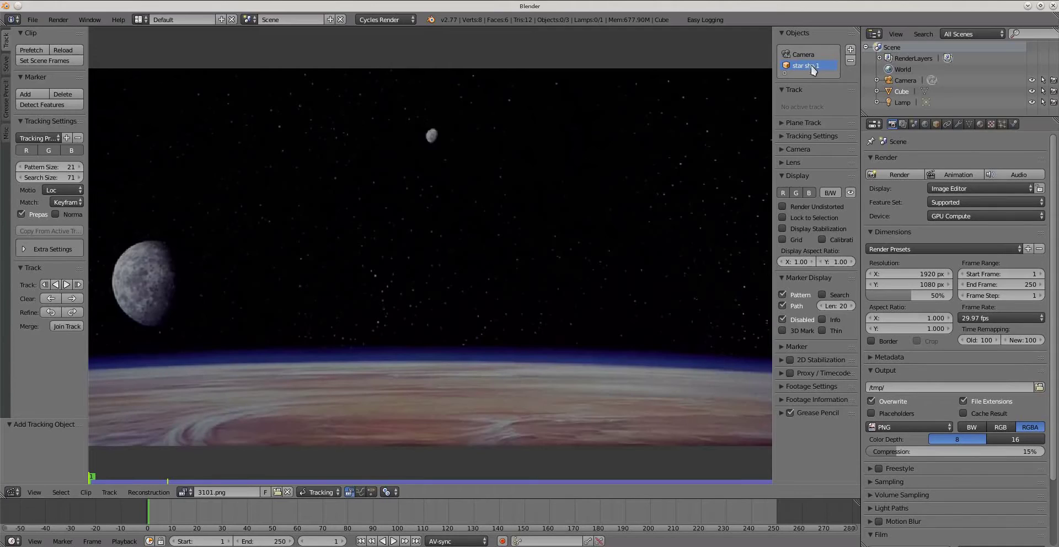
double_click(811, 66)
left_click(812, 65)
- Move to frame 33, where all the ship's engine lights are visible, and set the tracking motion model to LocScale
key("alt+a")
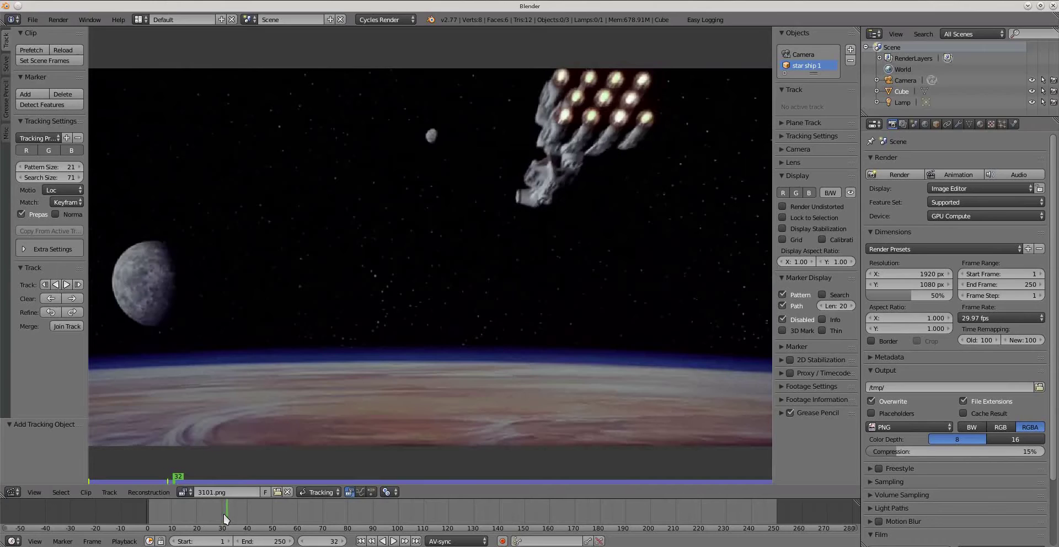
key("alt+a")
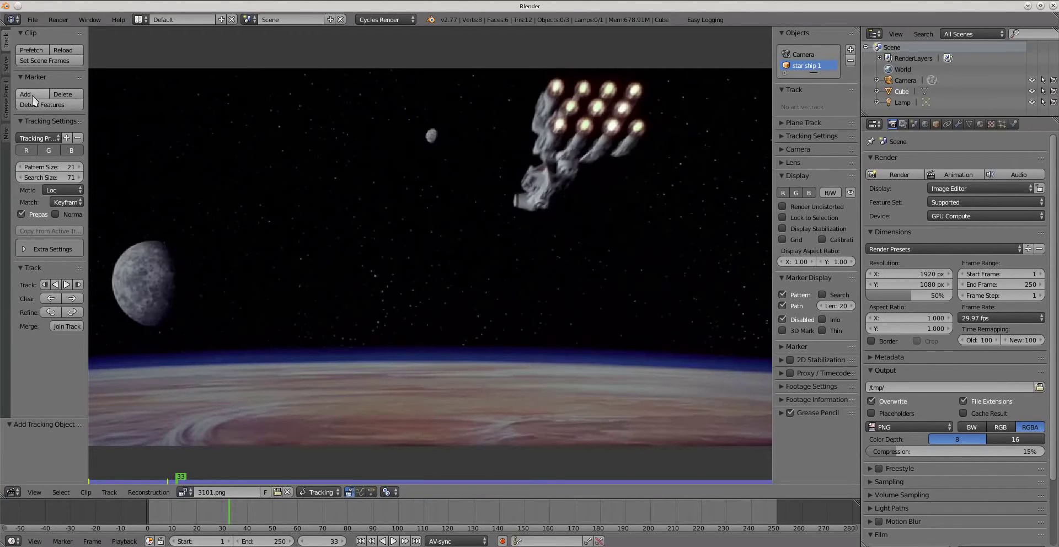
left_click(62, 191)
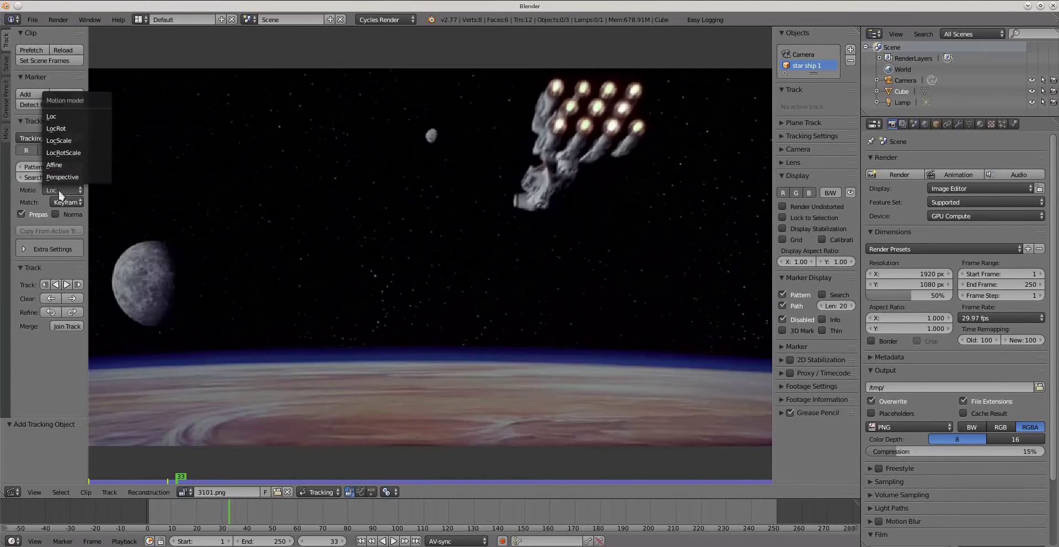
left_click(65, 142)
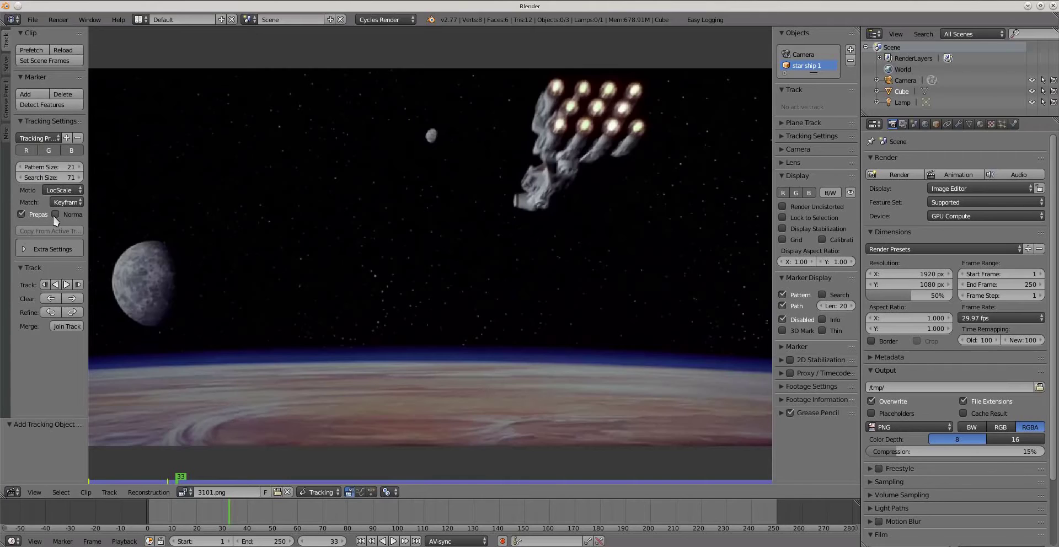
- Enable Normalize and set the extra tracking settings to a correlation of 0.3 and a frames limit of 20
left_click(26, 251)
left_click(45, 276)
type("0.3")
key("Return")
left_click(49, 287)
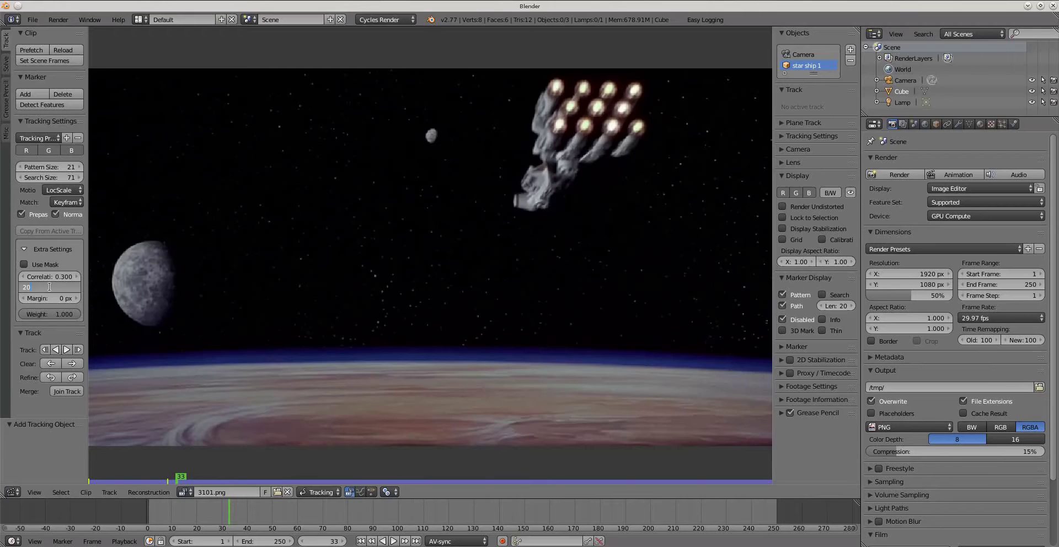
key("Return")
left_click(24, 250)
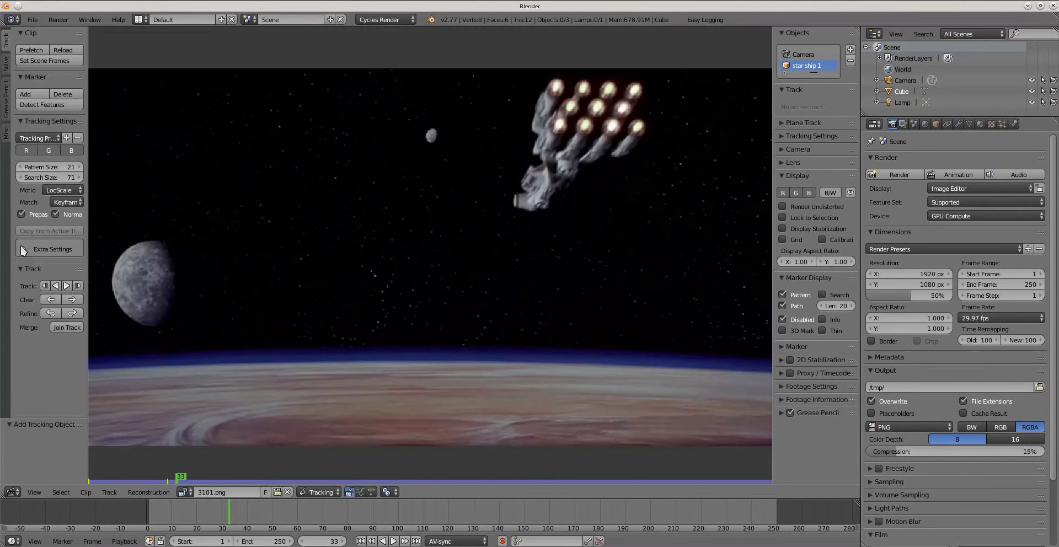
- Place a tracking marker on the leftmost engine light of the ship's lowest row and scale it to about 1.31
left_click(42, 96)
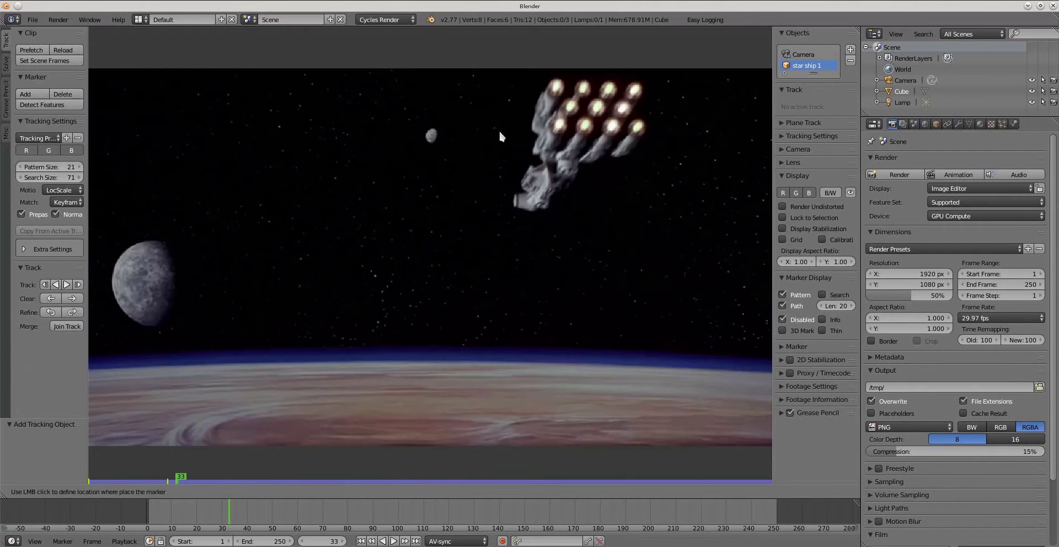
left_click(560, 129)
scroll(568, 133, "up", 2)
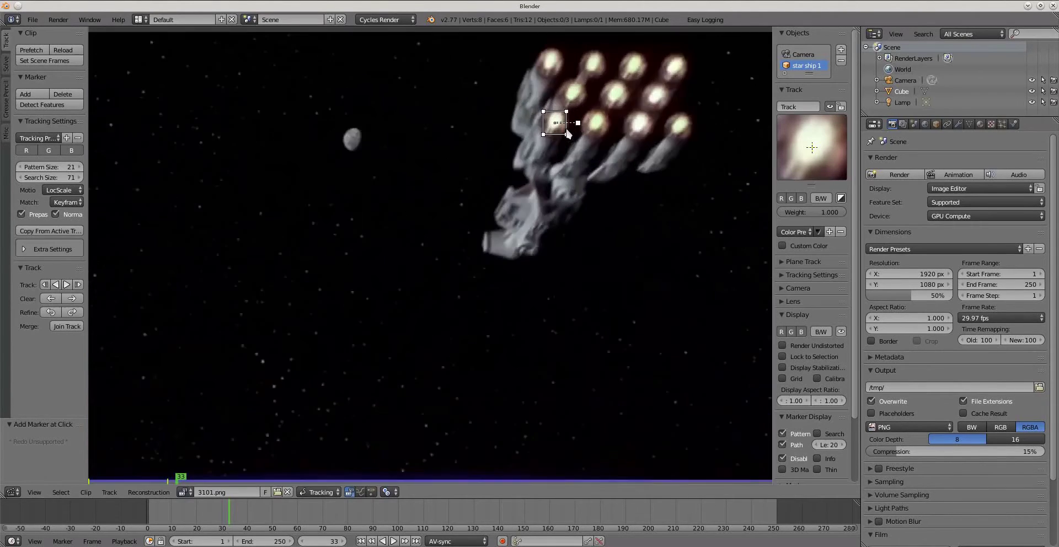
scroll(568, 133, "up", 1)
key("s")
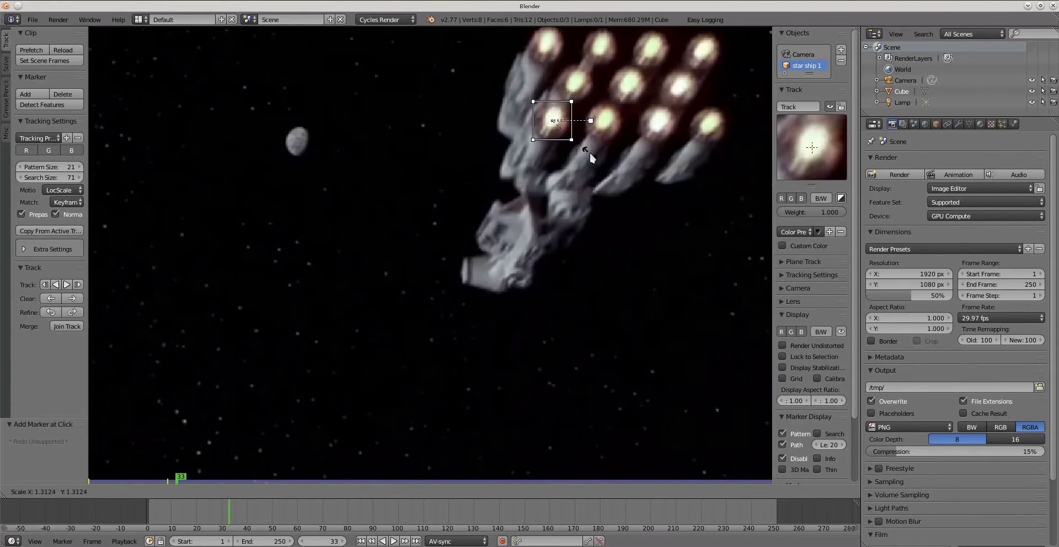
left_click(589, 155)
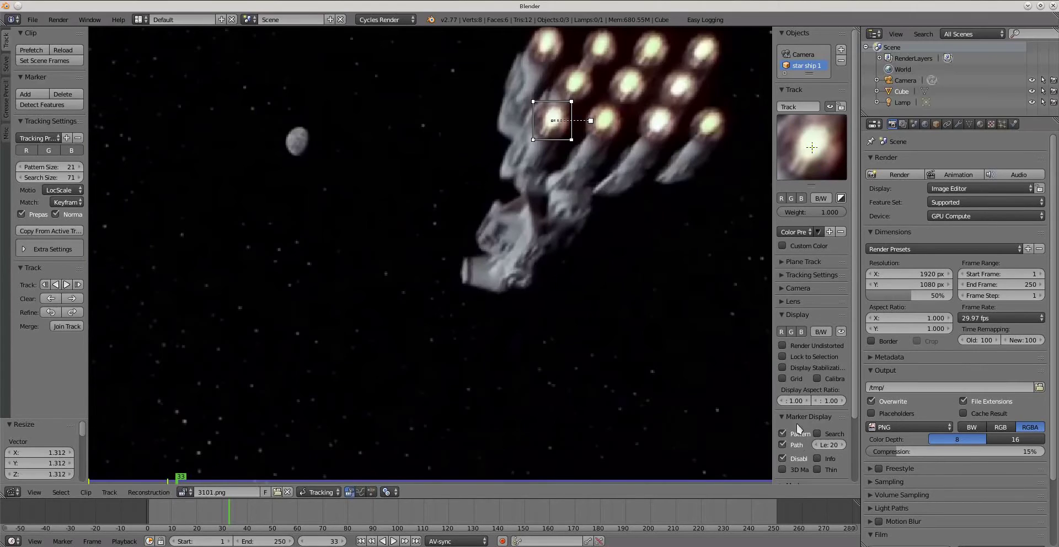
- Show the markers' search areas, info and 3D markers, and copy the active track's settings as tracking defaults
left_click(816, 434)
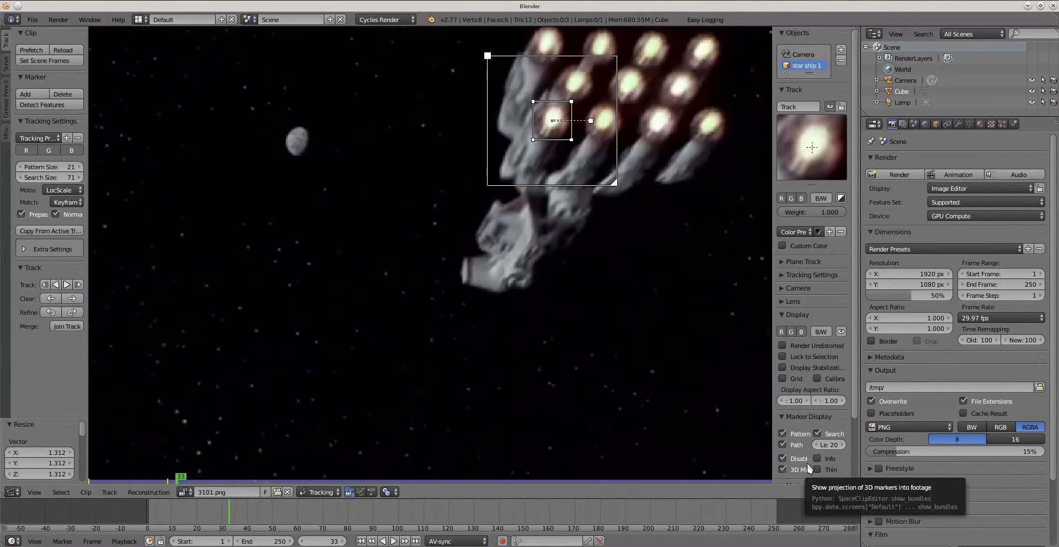
left_click(816, 459)
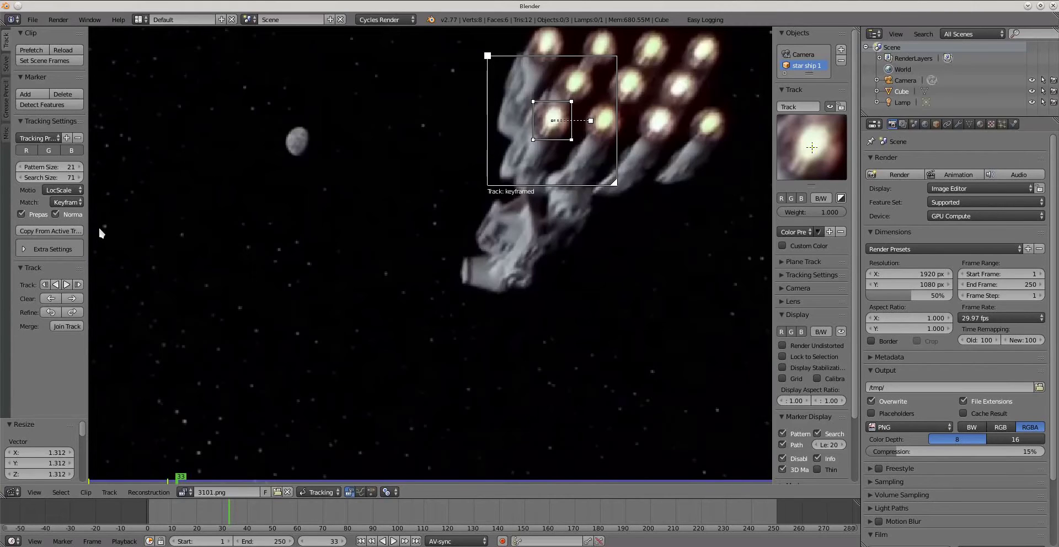
left_click(66, 231)
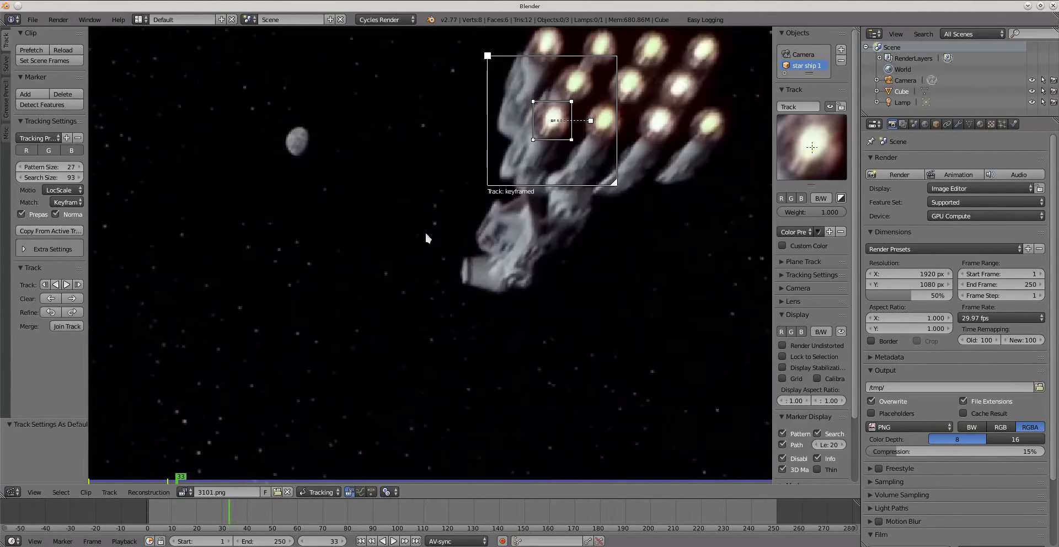
- Add markers to the three remaining engine lights of the lowest row and the three lights of the middle row
left_click(605, 119, "ctrl")
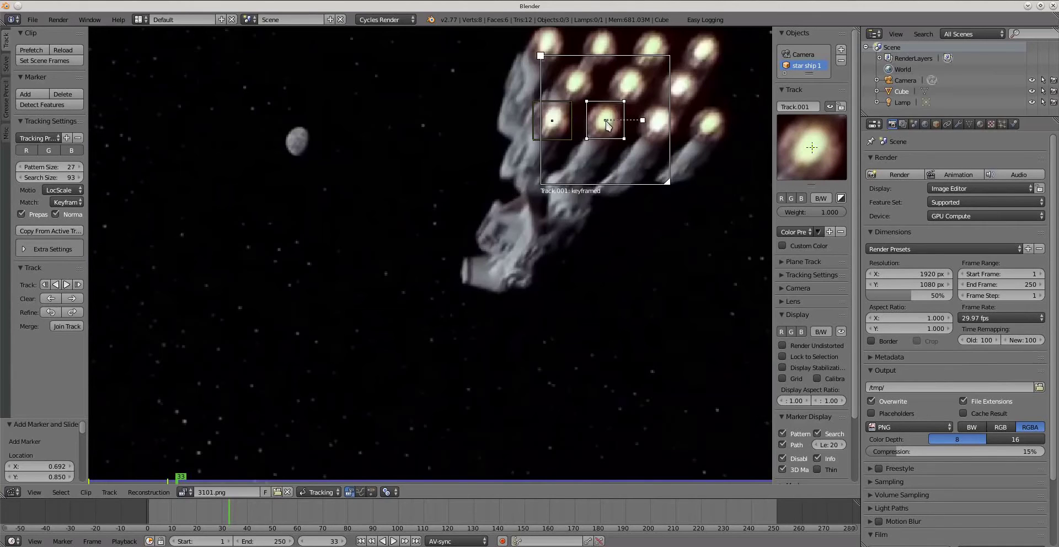
left_click(659, 122, "ctrl")
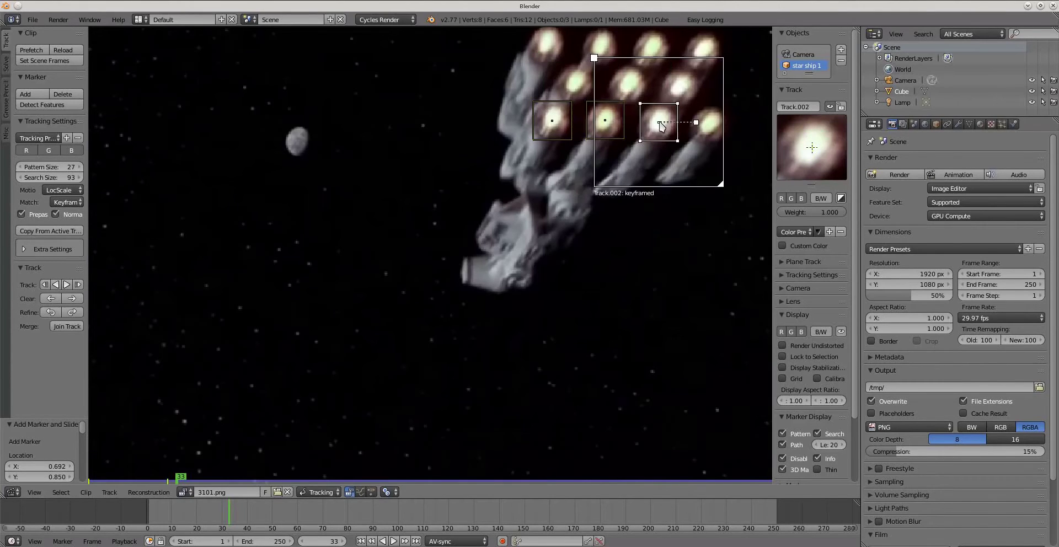
left_click(708, 124, "ctrl")
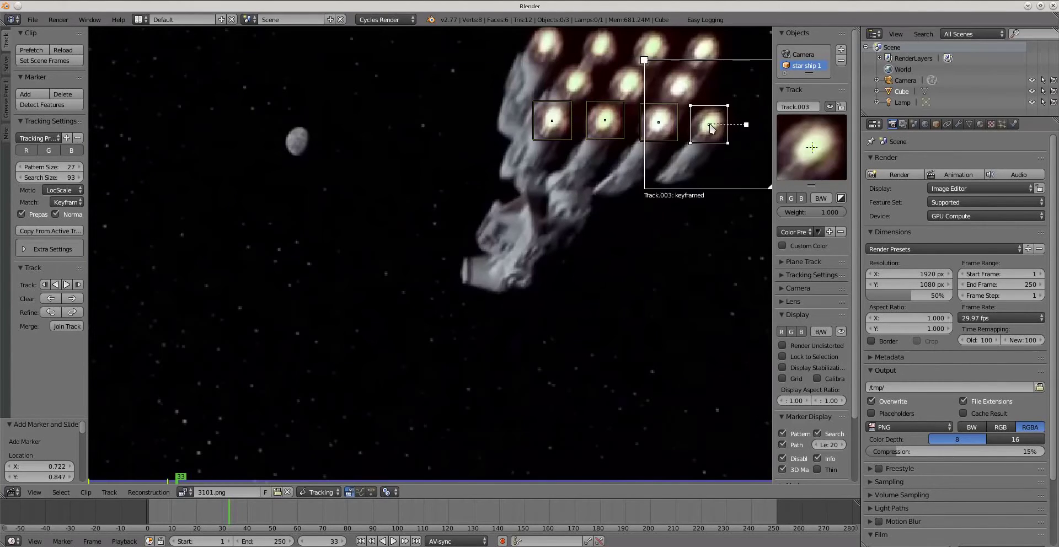
left_click(679, 86, "ctrl")
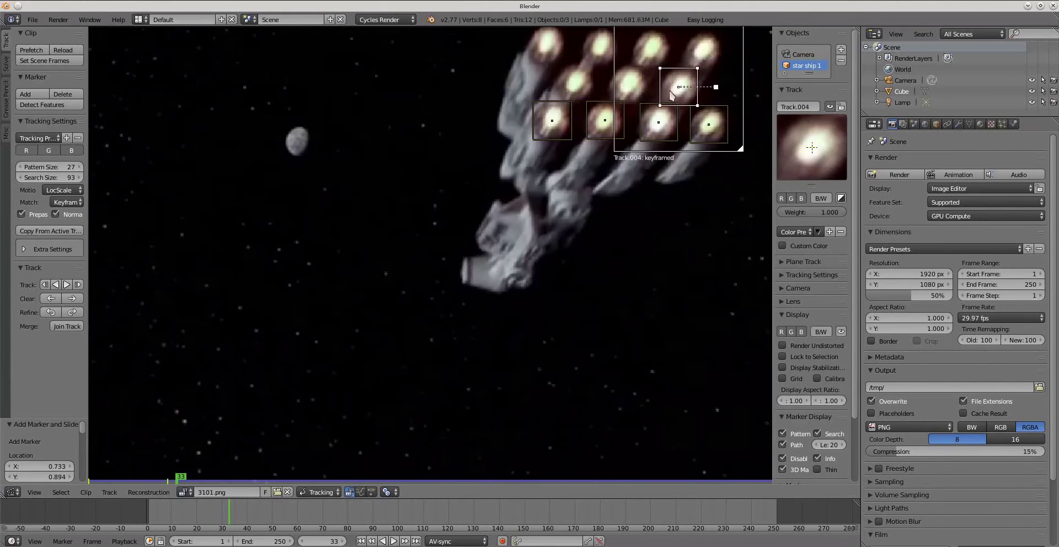
left_click(629, 85, "ctrl")
left_click(576, 83, "ctrl")
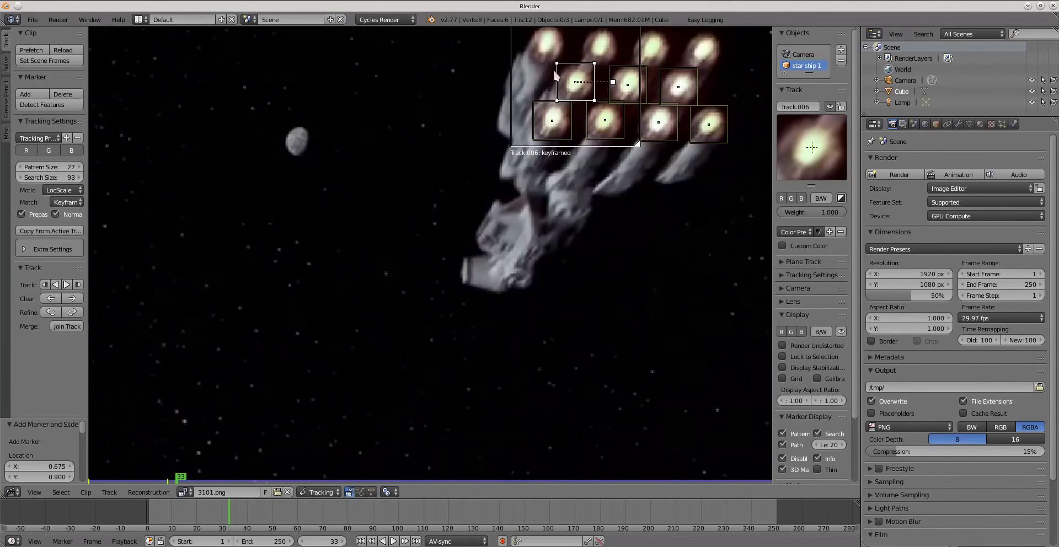
- Add a marker to each of the four engine lights in the top row
middle_click_drag(517, 96, 498, 152)
left_click(528, 101, "ctrl")
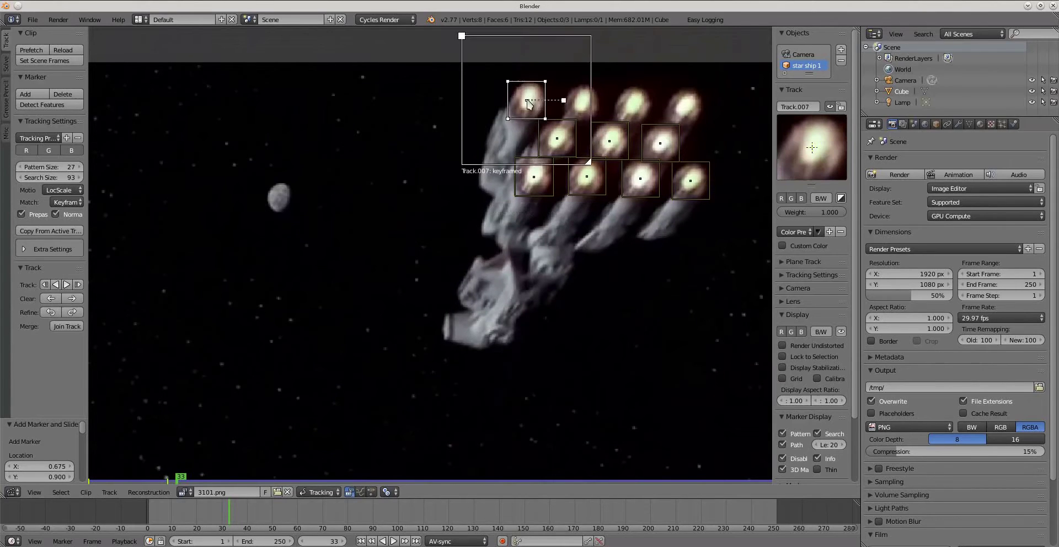
left_click(582, 102, "ctrl")
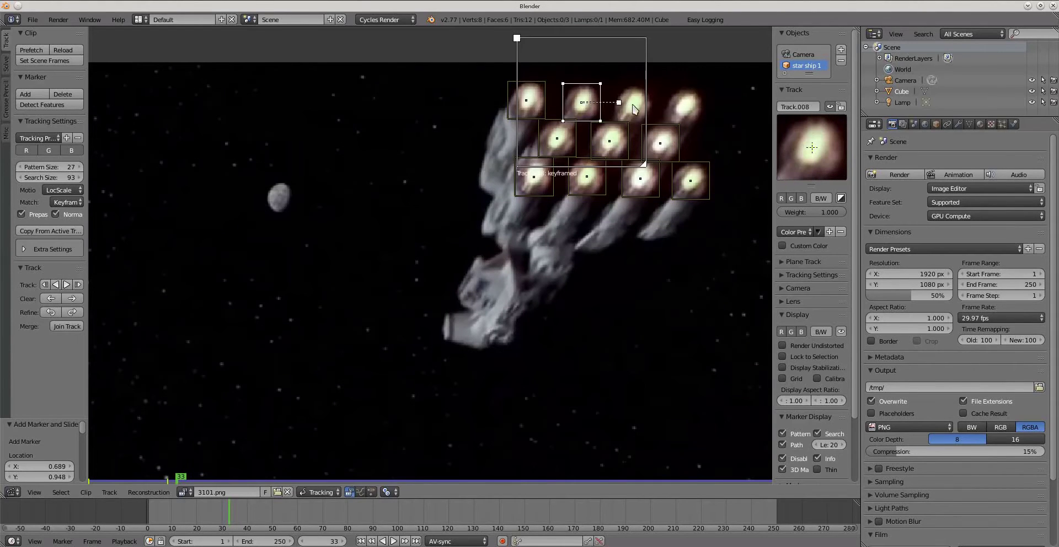
left_click(632, 105, "ctrl")
left_click(685, 106, "ctrl")
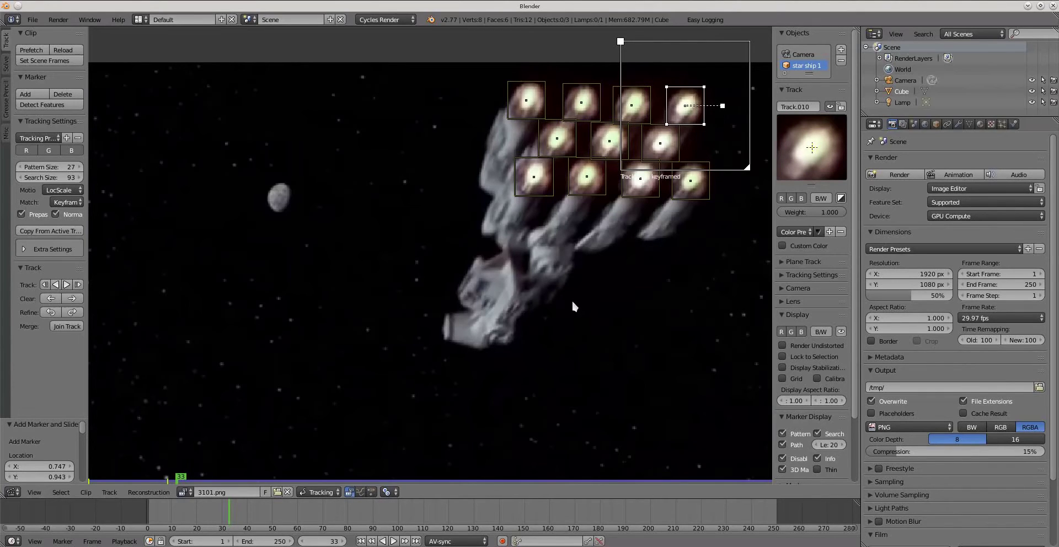
- Select all the engine light markers and track them forward from frame 33
key("a")
key("a")
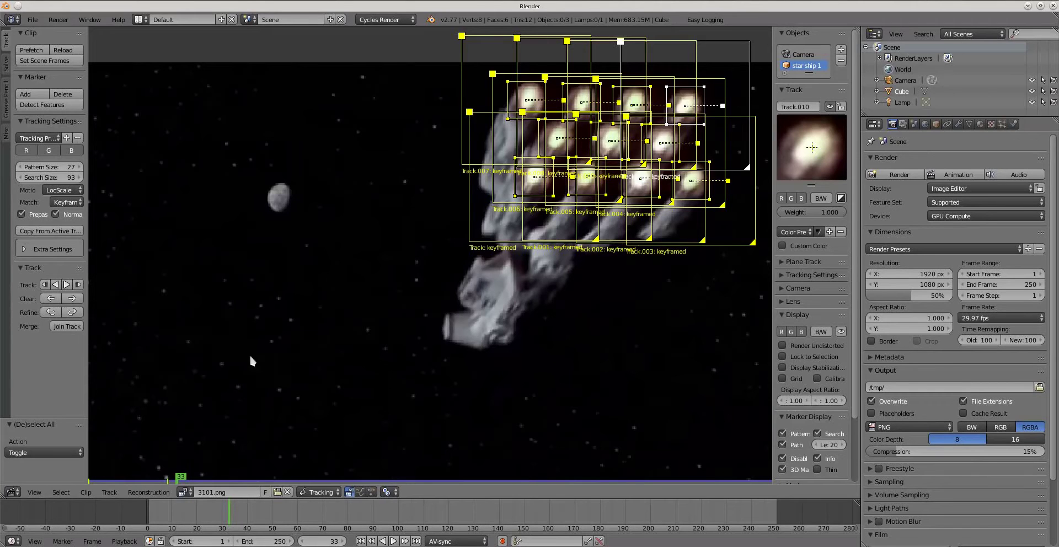
left_click(67, 284)
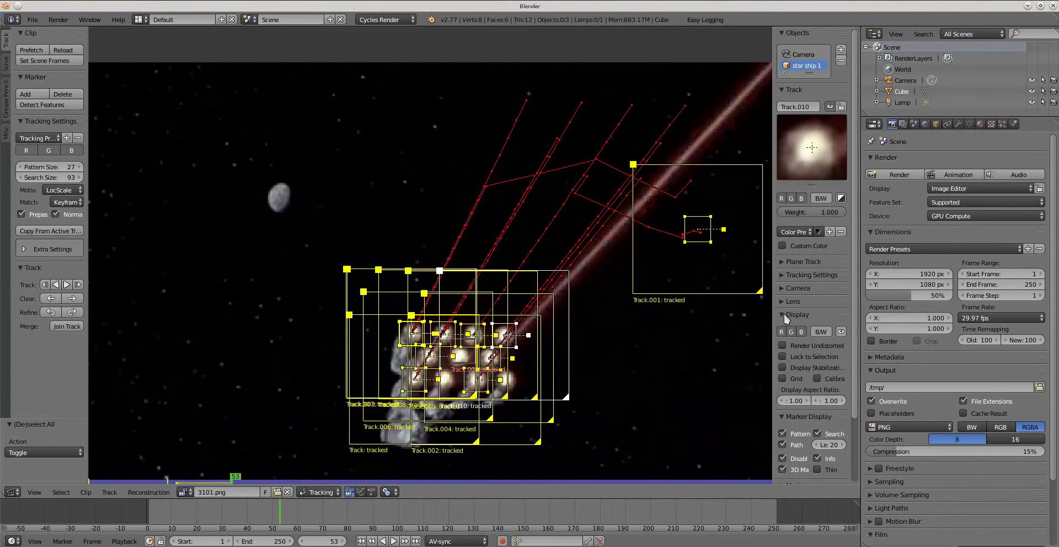
- Set the tracking speed to Realtime and track all the selected markers backwards
left_click(809, 261)
left_click(806, 261)
left_click(807, 276)
left_click(802, 336)
left_click(815, 401)
left_click(819, 362)
key("shift+ctrl+t")
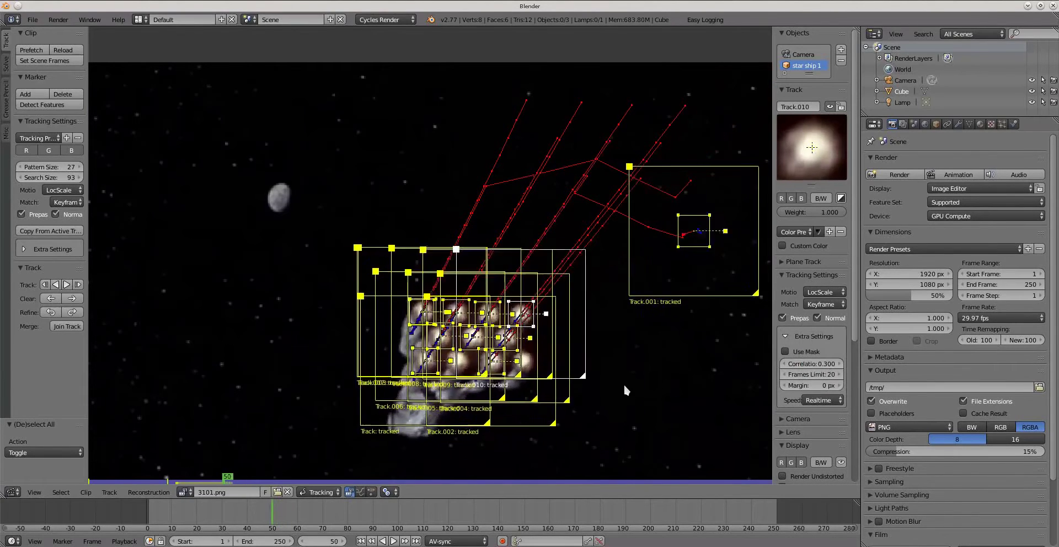
- Step through the frames up to frame 34 and examine how the markers fit the engine lights
scroll(624, 149, "up", 3)
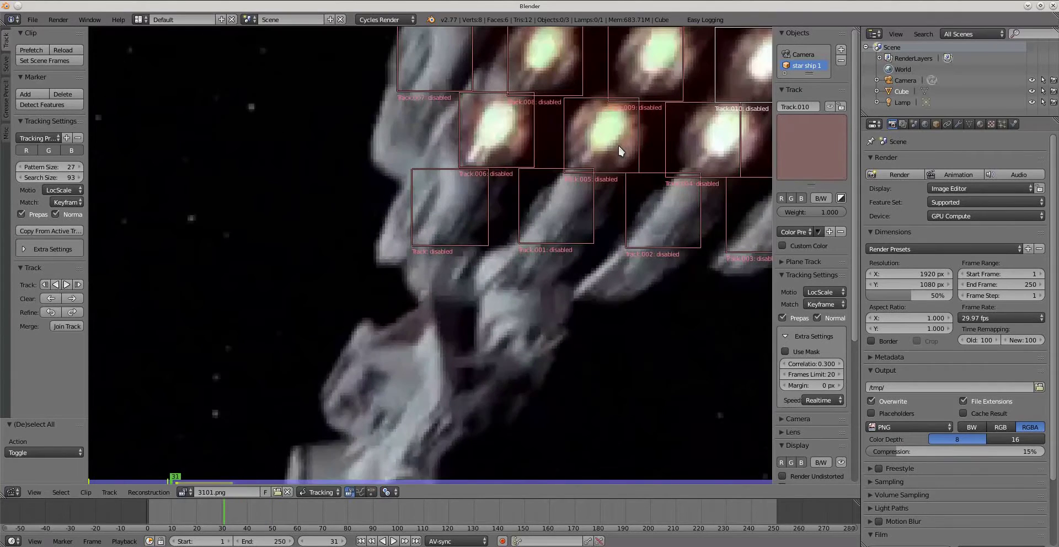
middle_click_drag(640, 285, 539, 381)
scroll(546, 364, "down", 1)
key("Left")
key("Right")
key("Right")
key("Right")
key("Right")
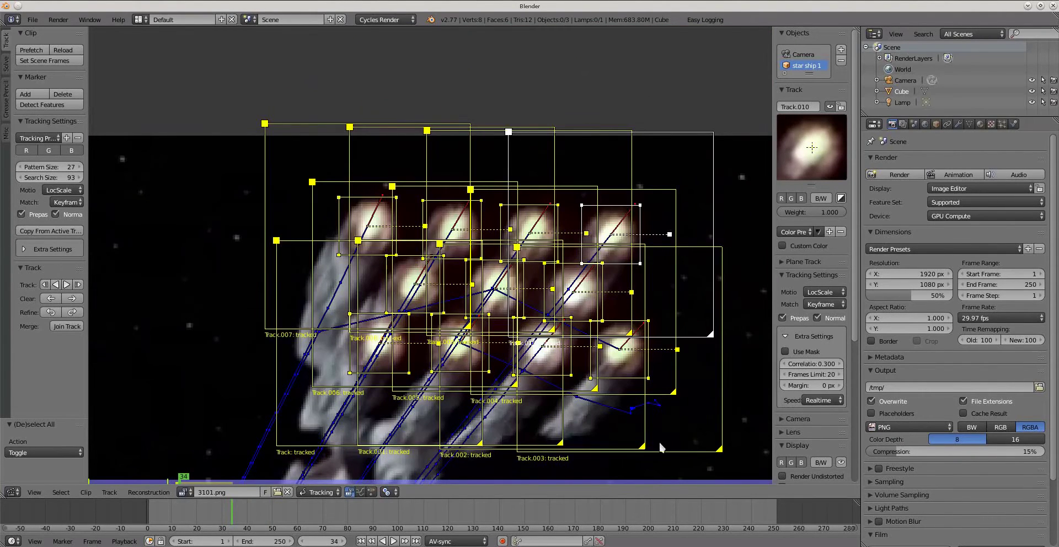
- Step through frames 32 to 40 and examine how well the markers follow the engine lights
key("Left")
key("Left")
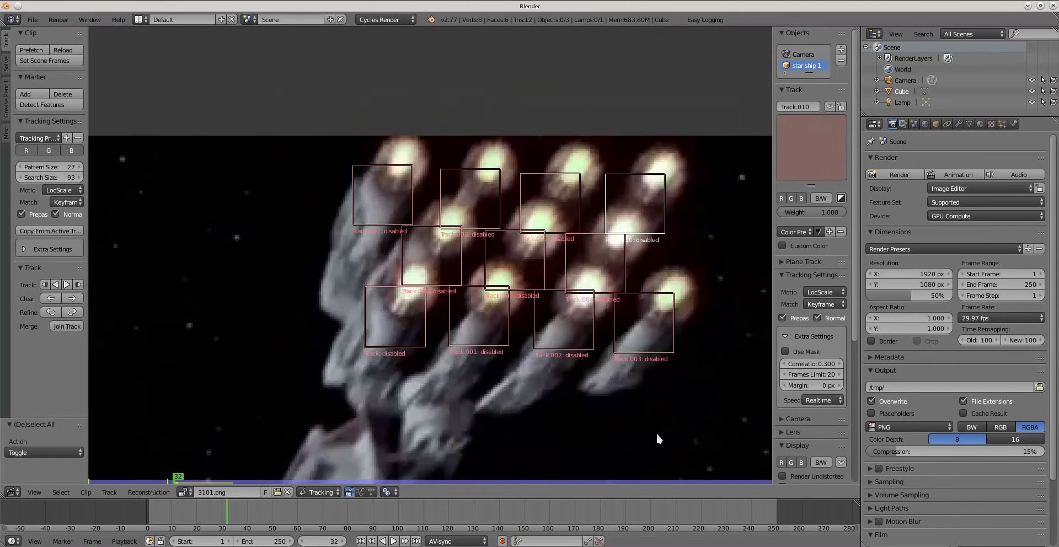
key("Right")
key("Right")
key("Right")
key("Right")
key("Right")
key("Right")
key("Right")
key("Right")
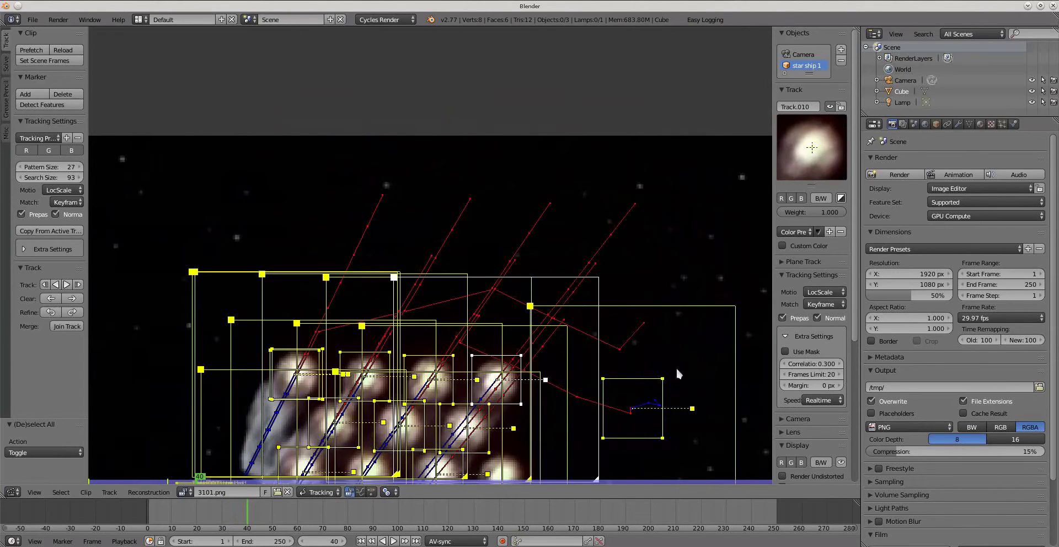
- Select only the stray marker away from the ship at frame 40 and go back to frame 34
left_click(668, 393)
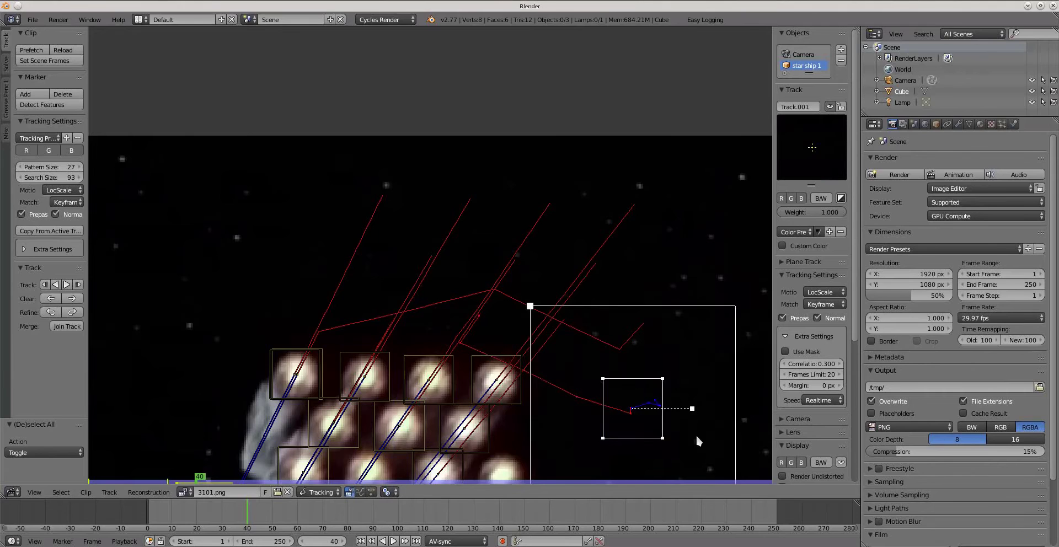
key("Left")
key("Left")
key("Left")
key("Left")
key("Left")
key("Left")
key("Left")
key("Left")
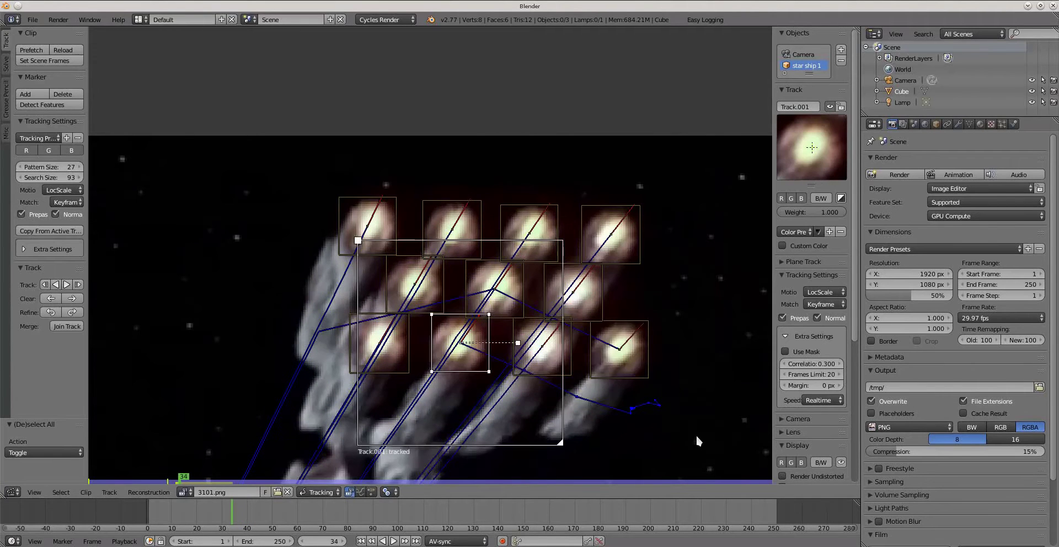
key("Right")
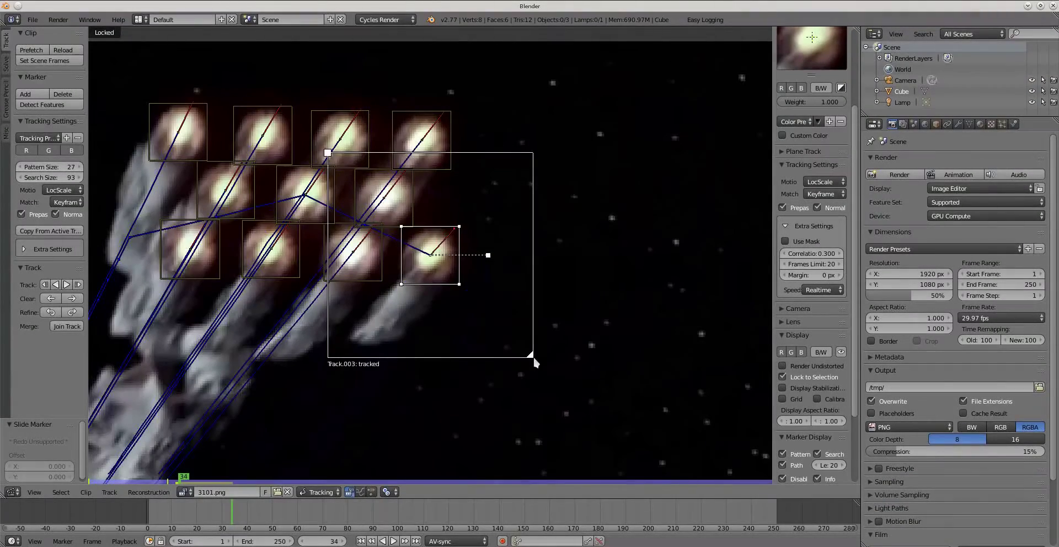
- Shrink the search area of the last bottom-row light's marker at frame 34 and track it frame by frame to frame 52
left_click_drag(534, 362, 490, 315)
left_click_drag(370, 196, 348, 214)
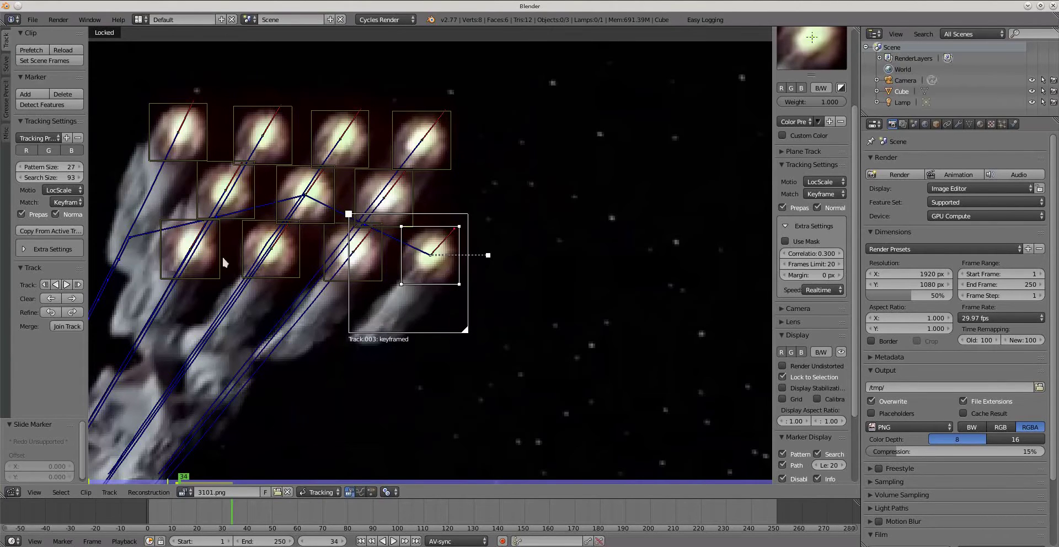
left_click(78, 286)
left_click(78, 285)
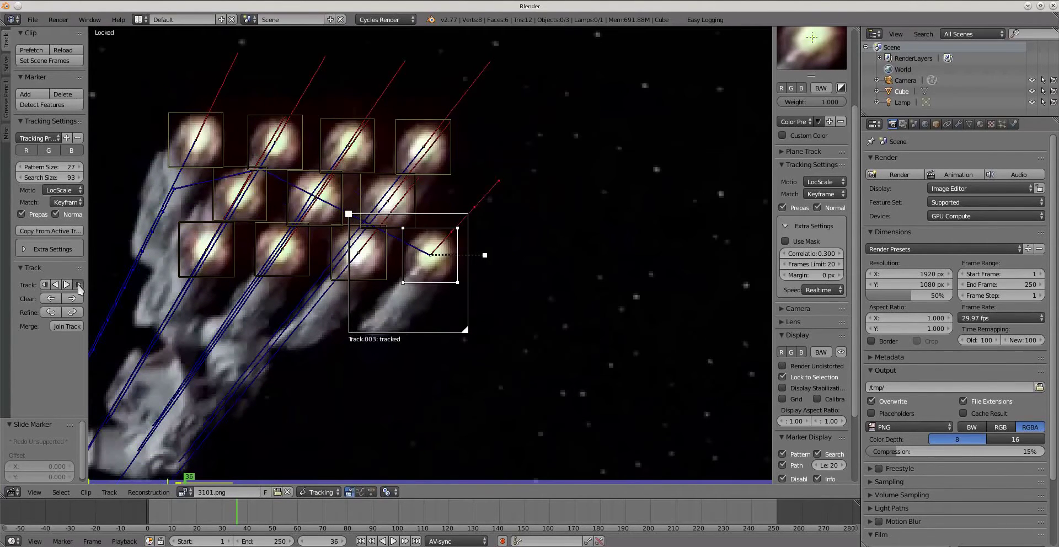
left_click(78, 285)
left_click(78, 285)
left_click(78, 285)
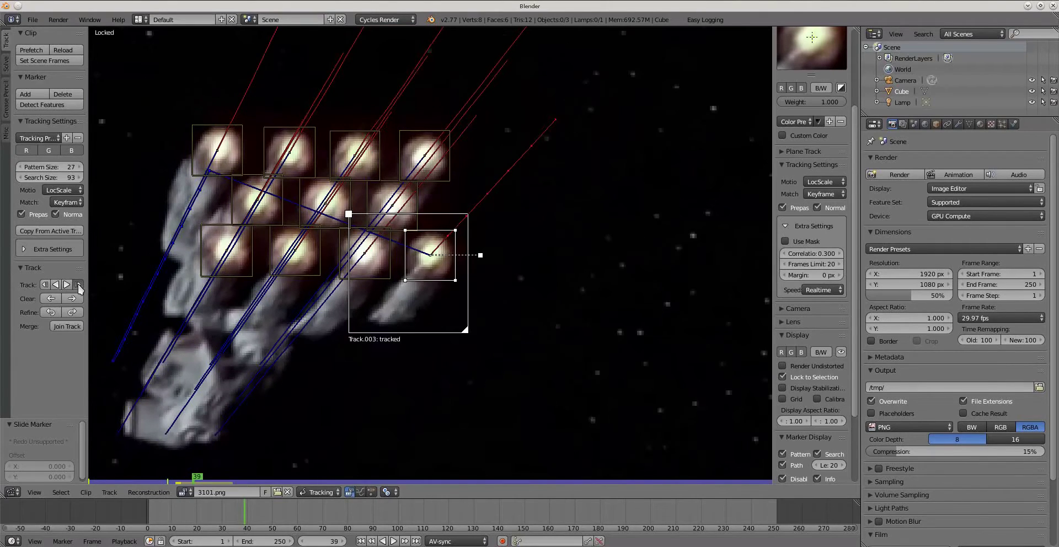
left_click(78, 286)
left_click(79, 285)
left_click(78, 285)
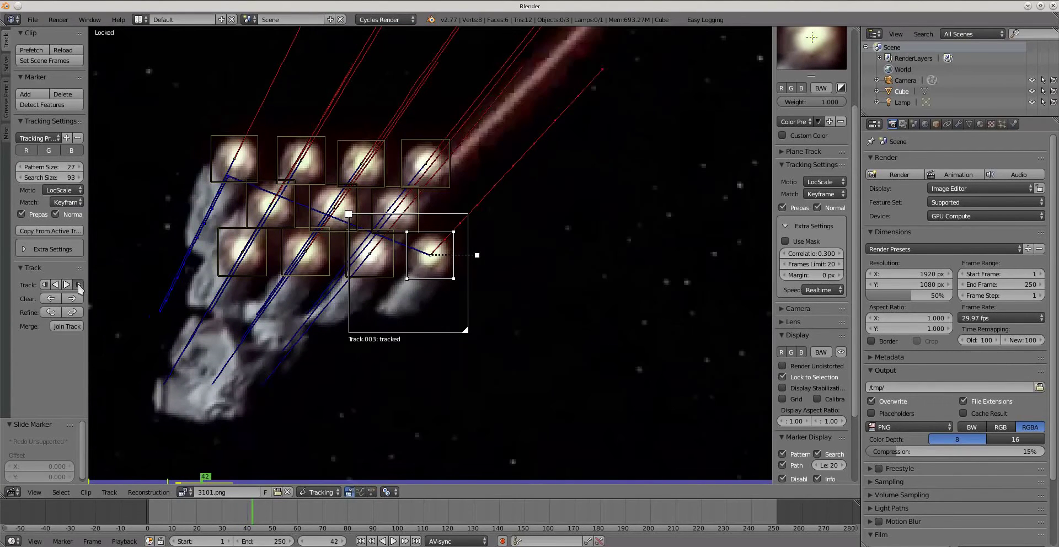
left_click(78, 286)
left_click(78, 285)
left_click(79, 285)
left_click(79, 285)
left_click(78, 286)
left_click(78, 285)
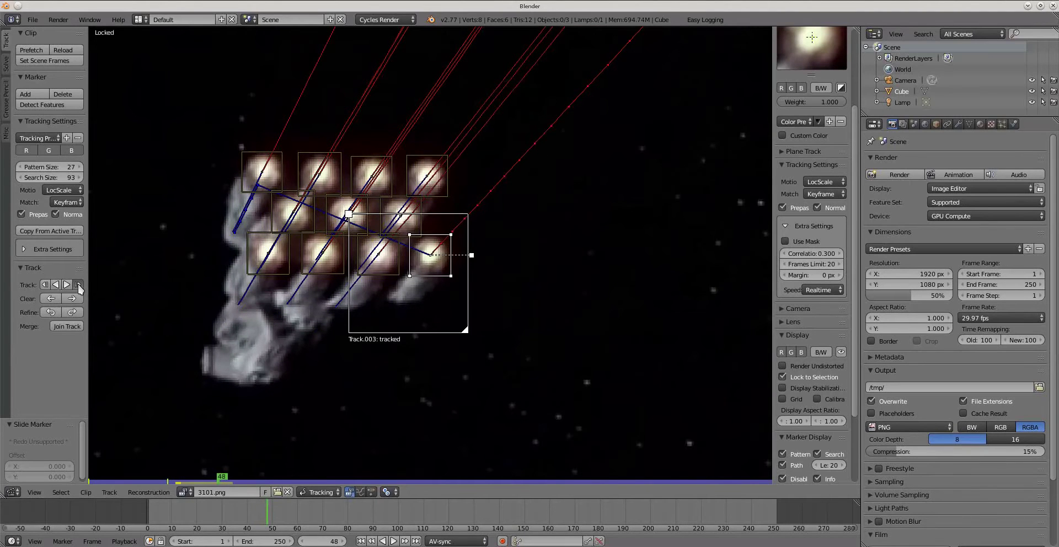
left_click(78, 286)
left_click(79, 285)
left_click(78, 285)
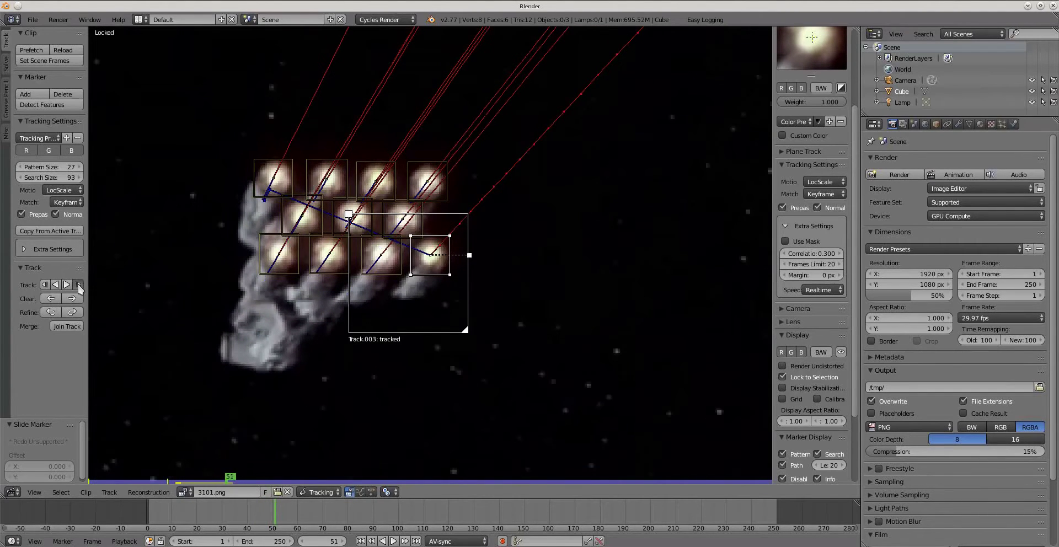
left_click(78, 286)
left_click(78, 285)
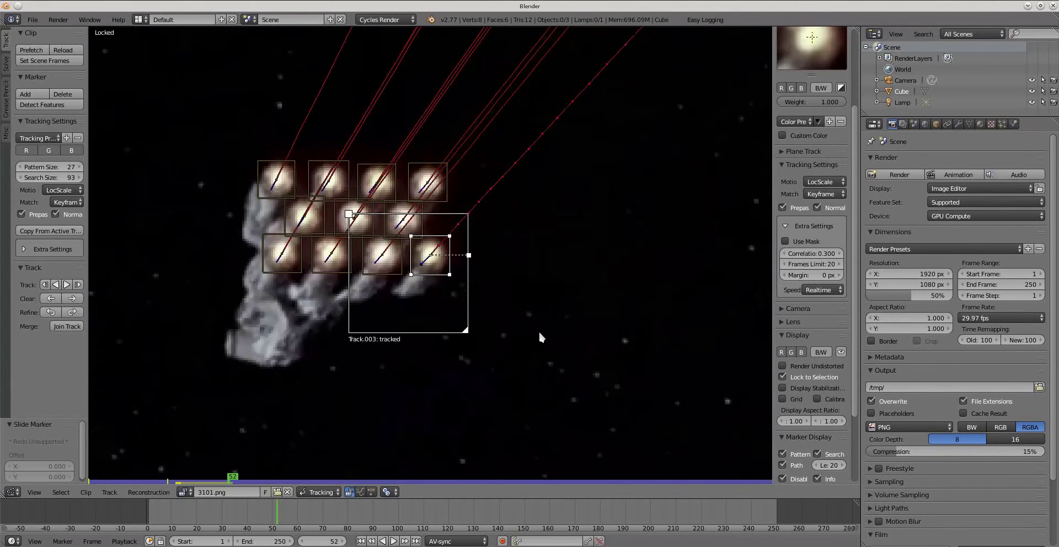
- Track all the markers forward from frame 52 with the view unlocked from the selection
key("Left")
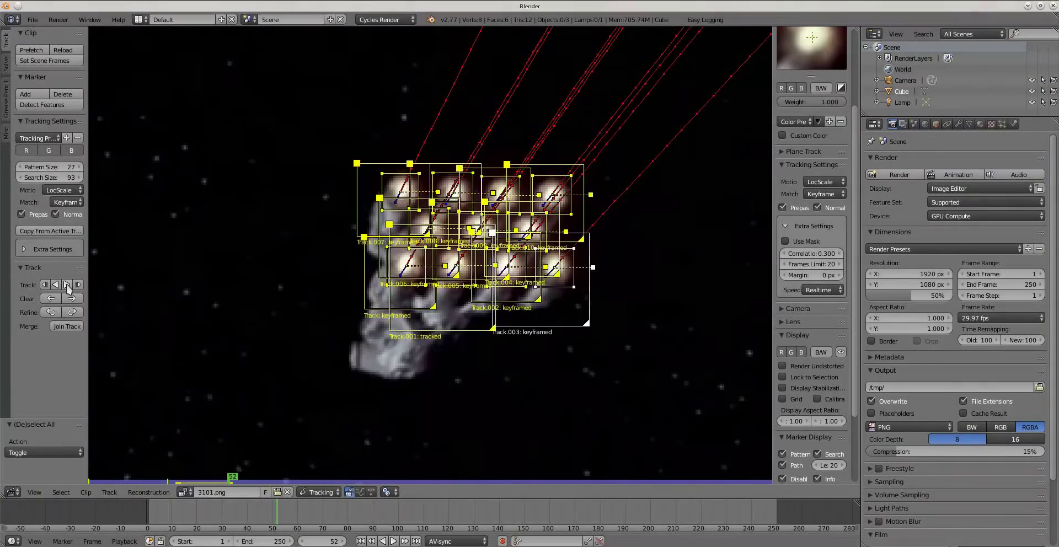
left_click(67, 284)
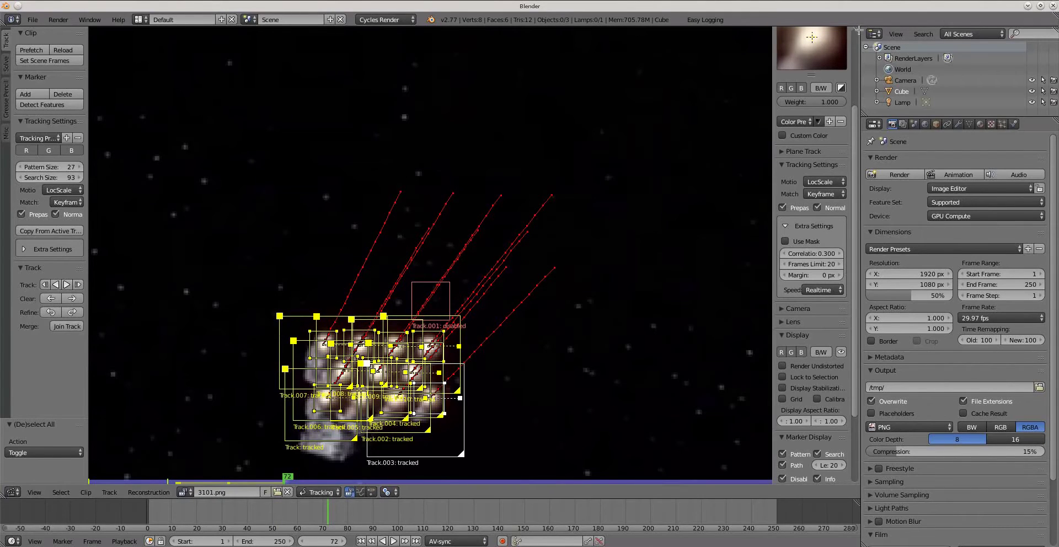
- Split the clip editor into two stacked areas and show the track motion graph in the upper one
left_click_drag(856, 30, 839, 160)
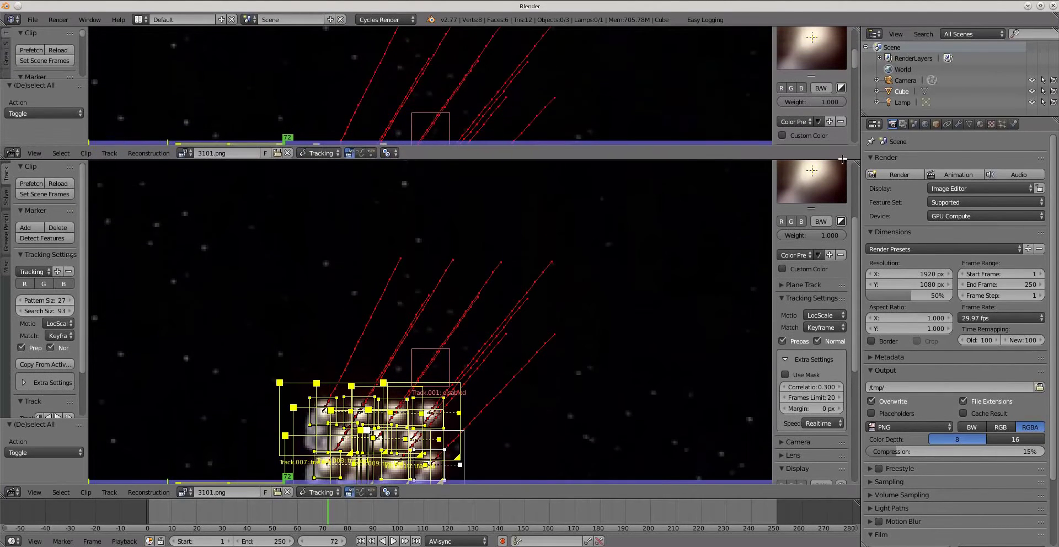
left_click(361, 153)
middle_click_drag(188, 120, 221, 87)
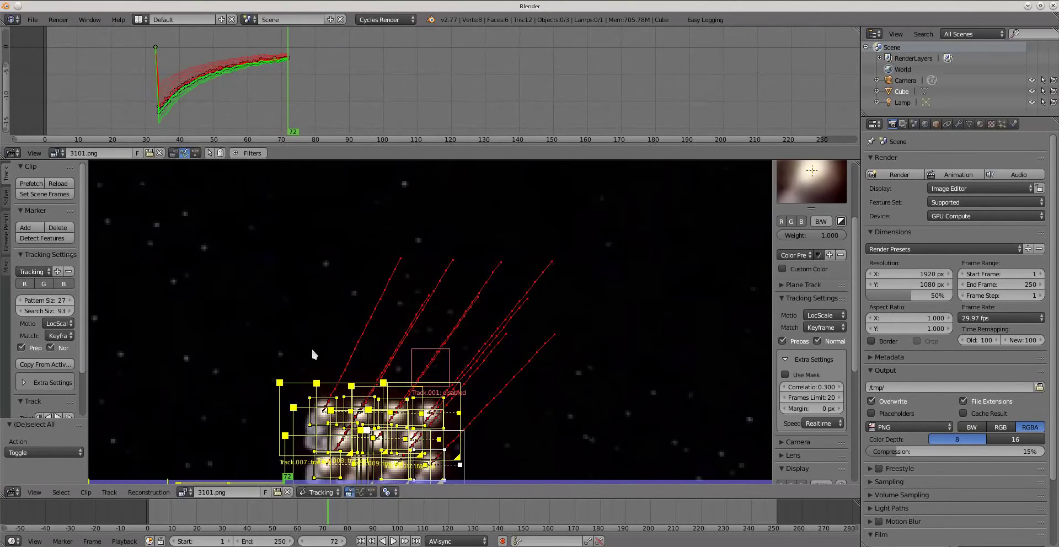
- Select only the disabled marker left behind above the lights and step back to frame 55
right_click(416, 358)
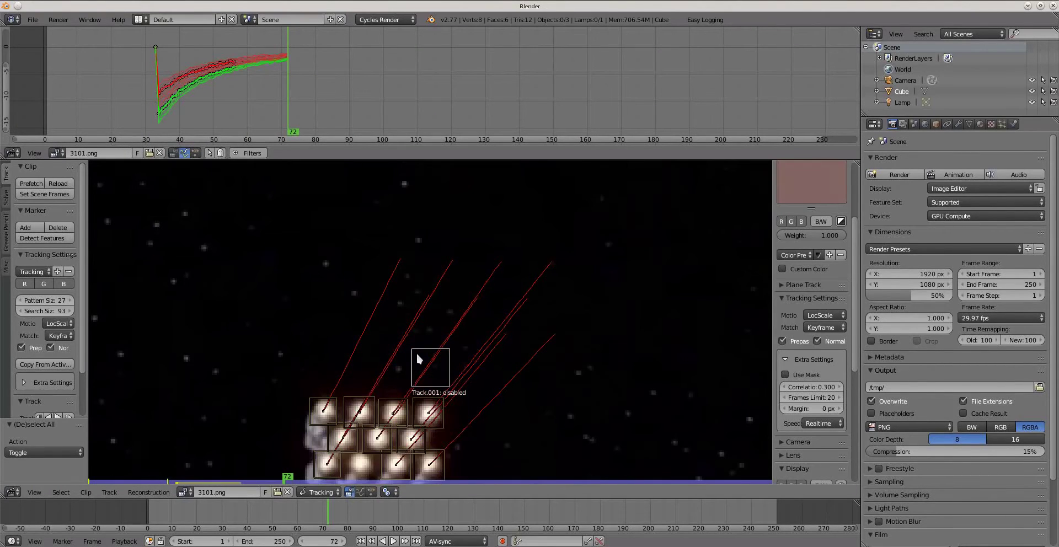
key("Left")
key("Left")
key("Left")
key("Left")
key("Left")
key("Left")
key("Left")
key("Left")
key("Left")
key("Left")
key("Left")
key("Left")
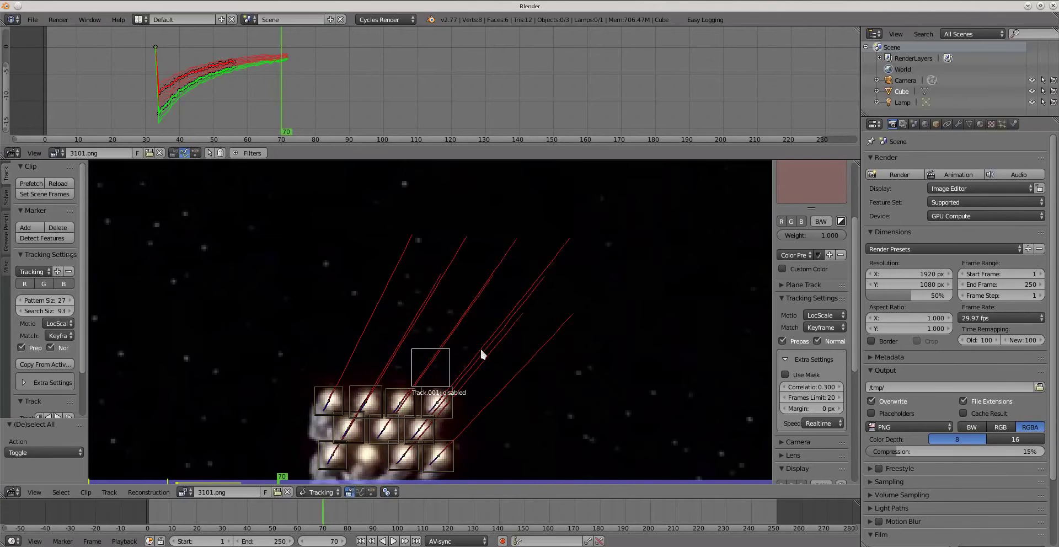
key("Left")
key("Left")
key("Left")
key("Left")
key("Left")
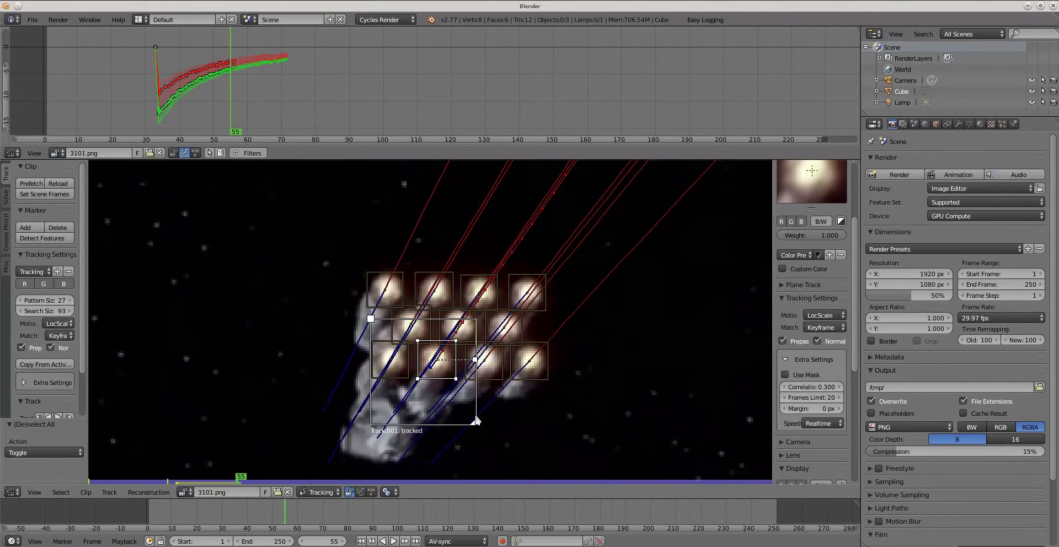
- Enlarge the selected marker's search area slightly at frame 56 and track it forward one frame at a time
key("Right")
key("Right")
key("Left")
key("Right")
key("Left")
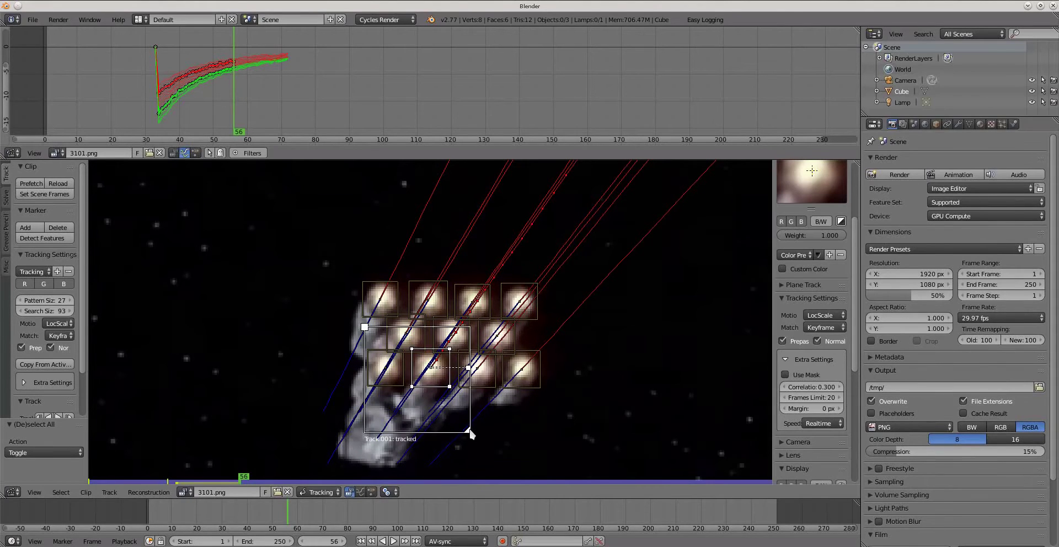
left_click_drag(469, 432, 478, 442)
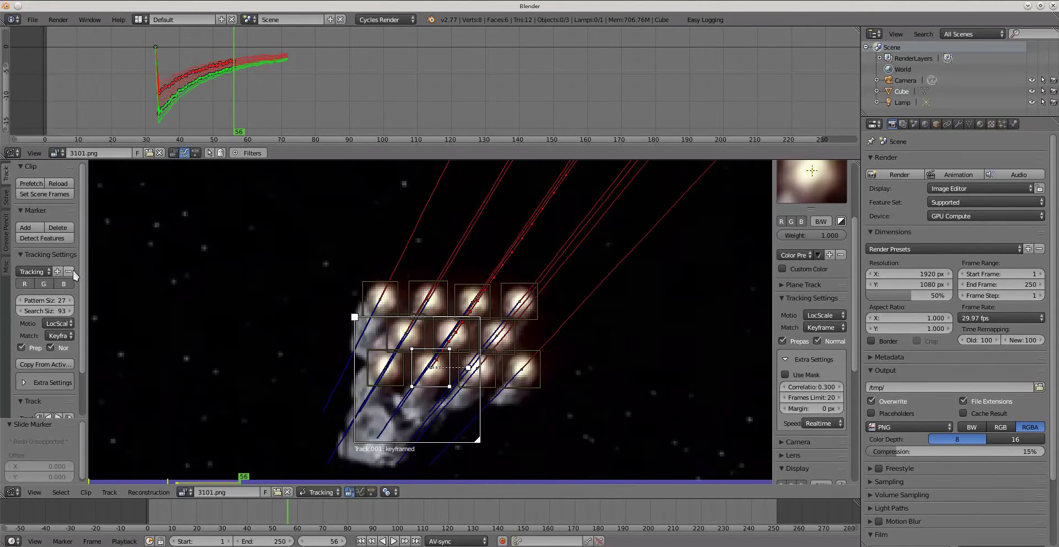
scroll(65, 393, "down", 2)
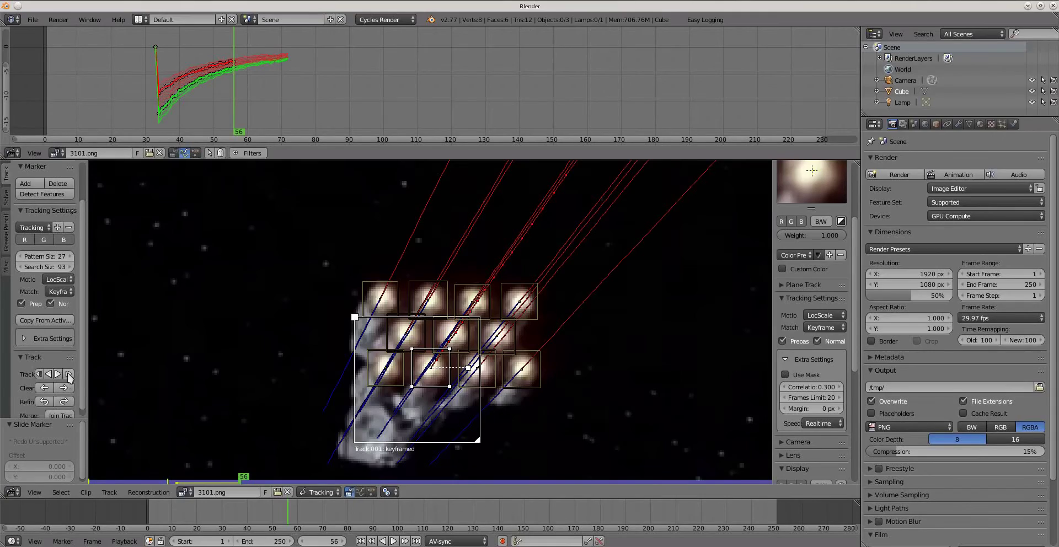
left_click(68, 375)
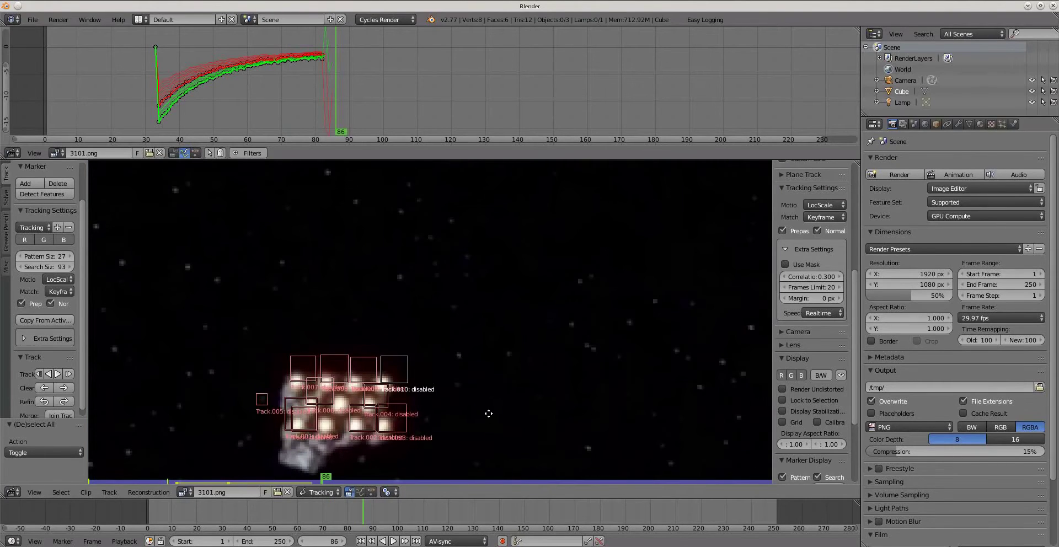
- Go back from frame 86 to frame 82 and hide the markers' search areas
middle_click_drag(494, 395, 548, 330)
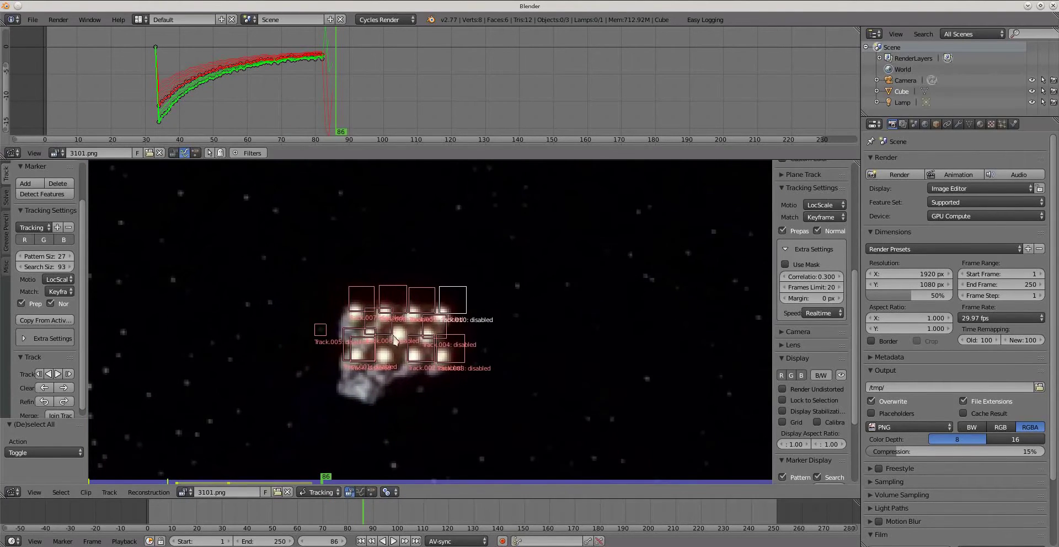
scroll(403, 339, "up", 1)
key("Left")
key("Left")
key("Left")
key("Left")
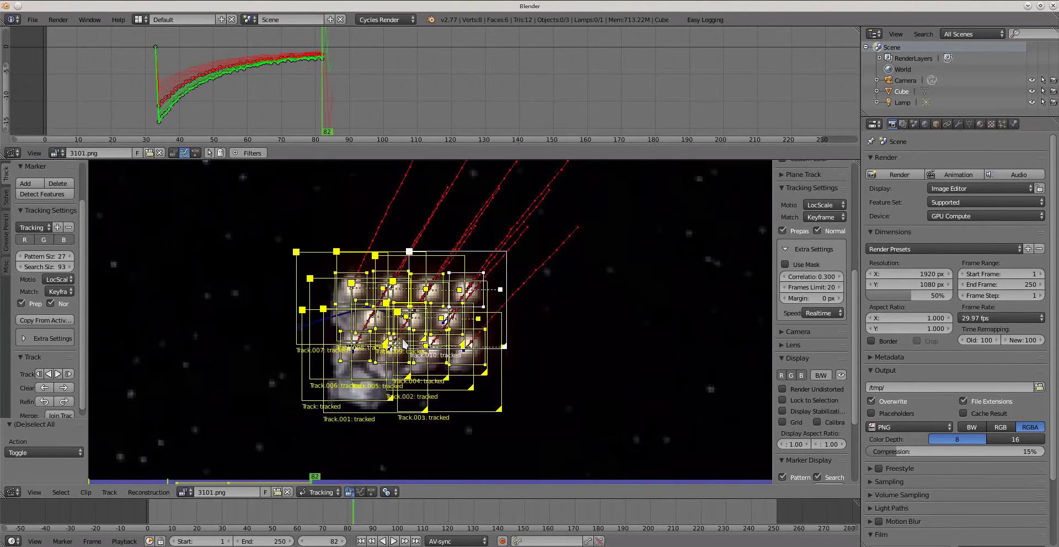
scroll(799, 458, "down", 4)
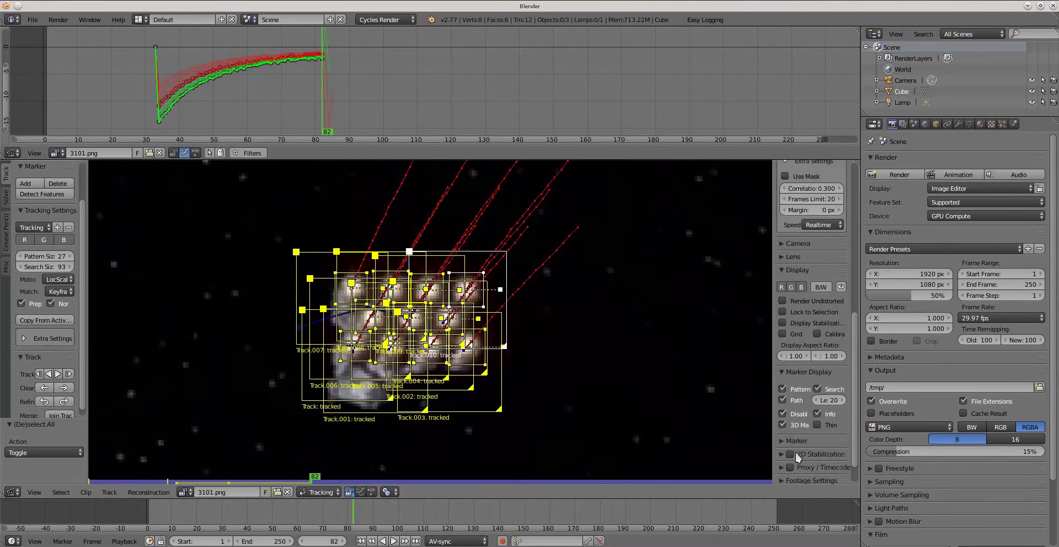
left_click(817, 389)
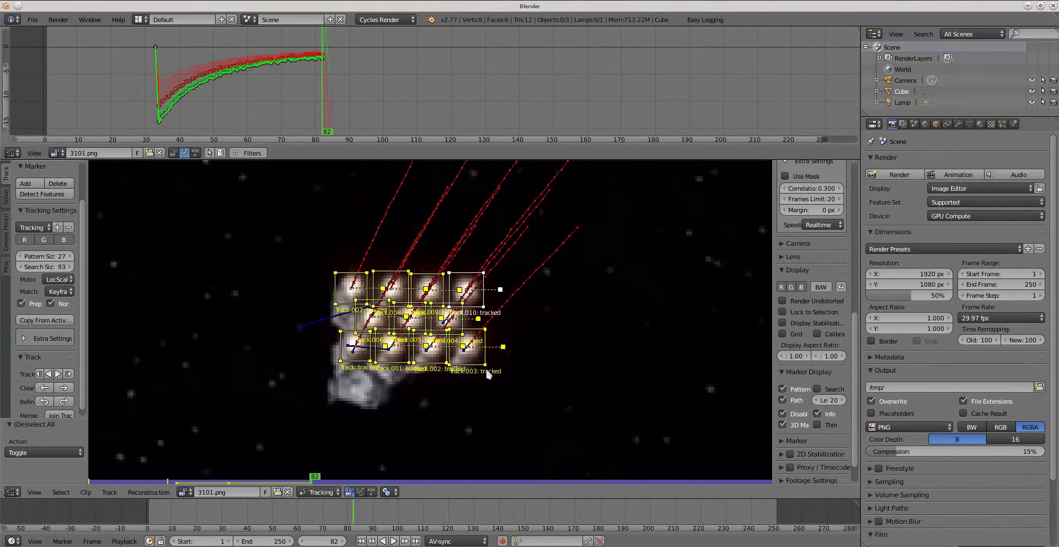
- Compare the markers on the frames around 82 and clear all their tracks after frame 82
scroll(470, 394, "up", 4)
key("Left")
key("Right")
key("Right")
key("Left")
key("Left")
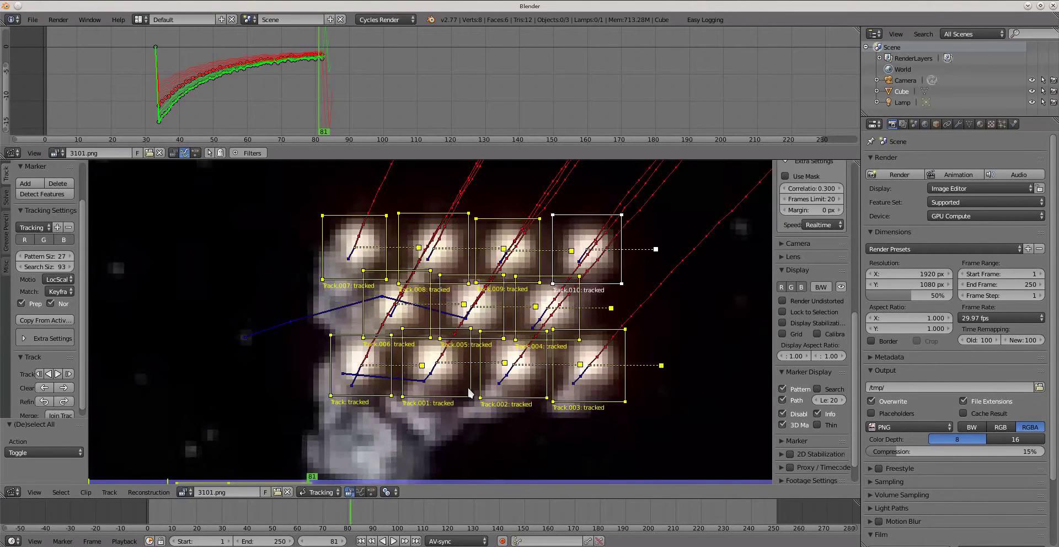
key("Right")
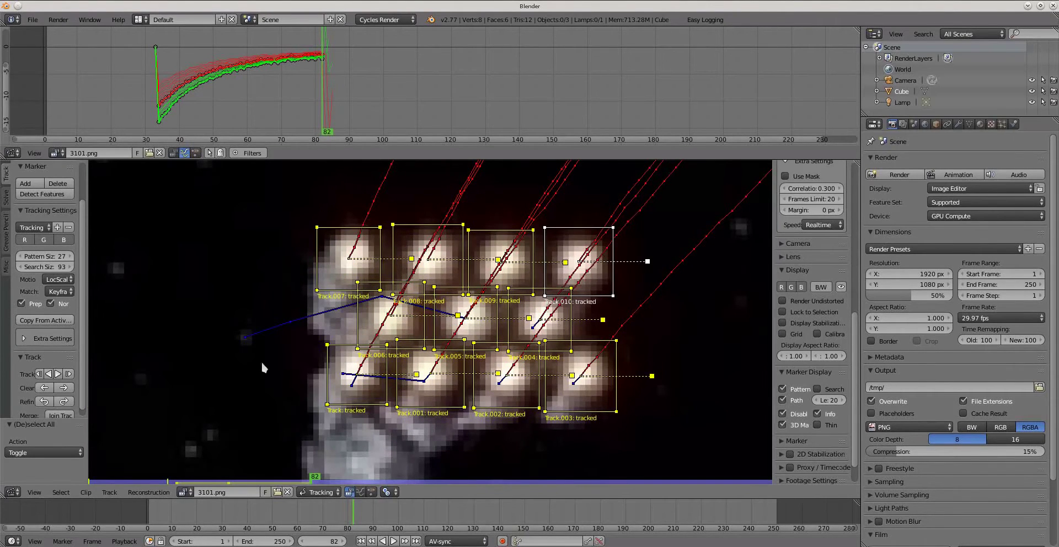
scroll(58, 378, "down", 1)
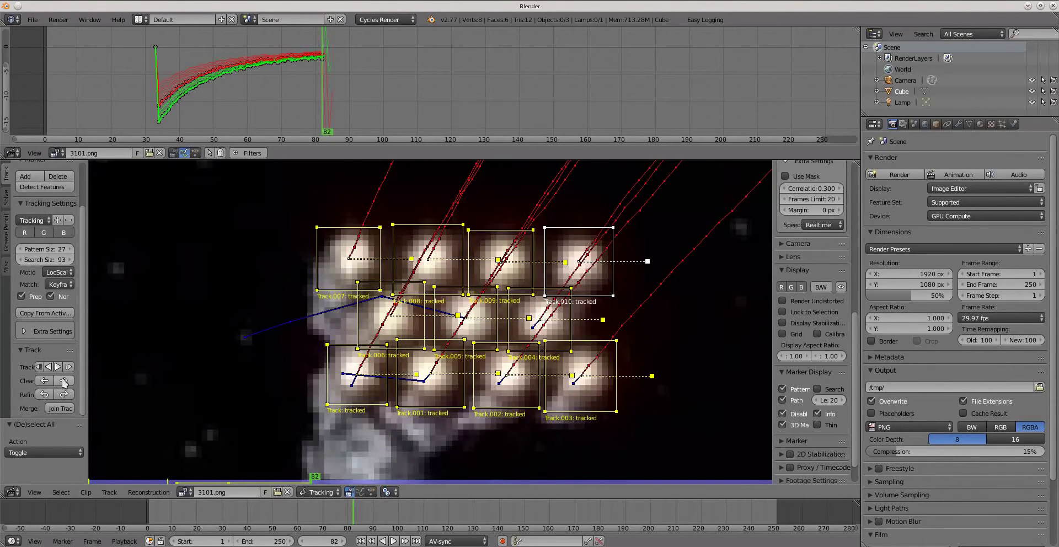
left_click(64, 381)
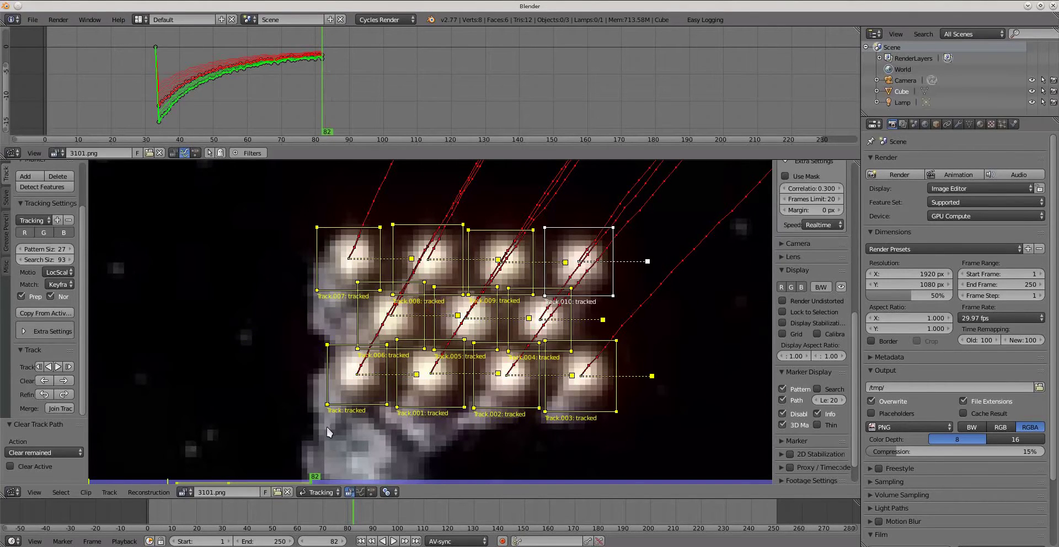
- Lock the view to the selection, advance to frame 85 and toggle the selection of all markers
scroll(397, 394, "down", 2)
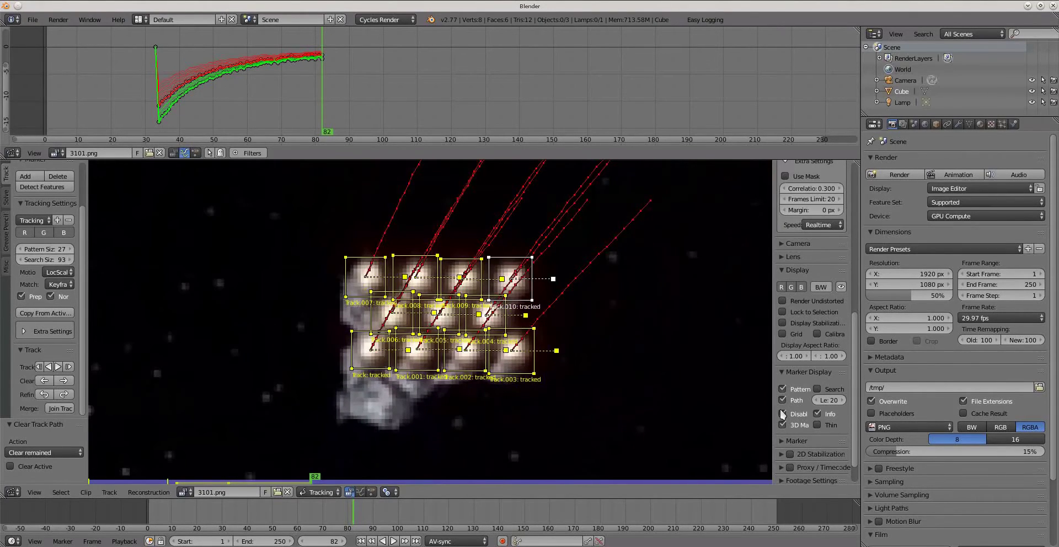
left_click(782, 313)
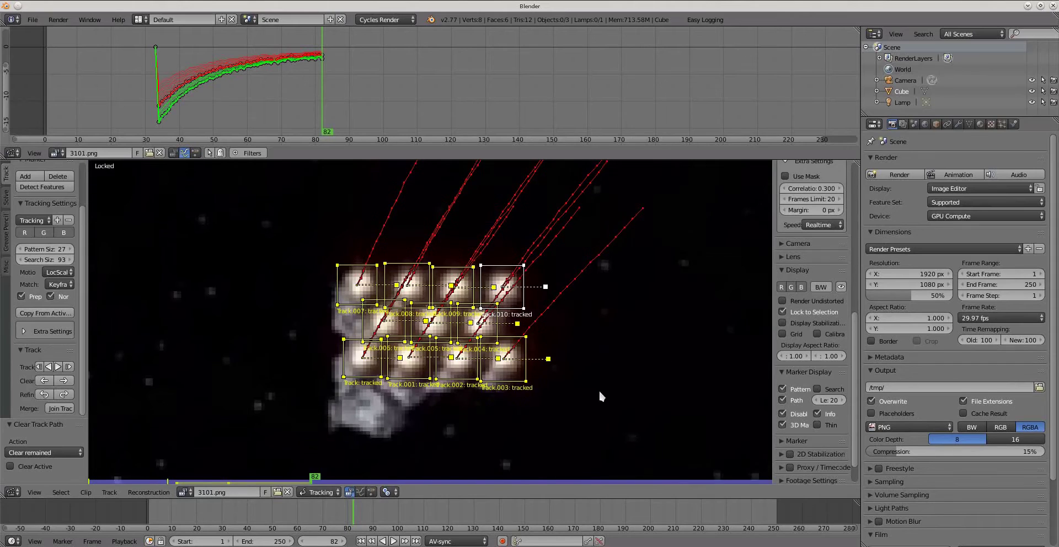
key("Right")
key("Right")
key("Right")
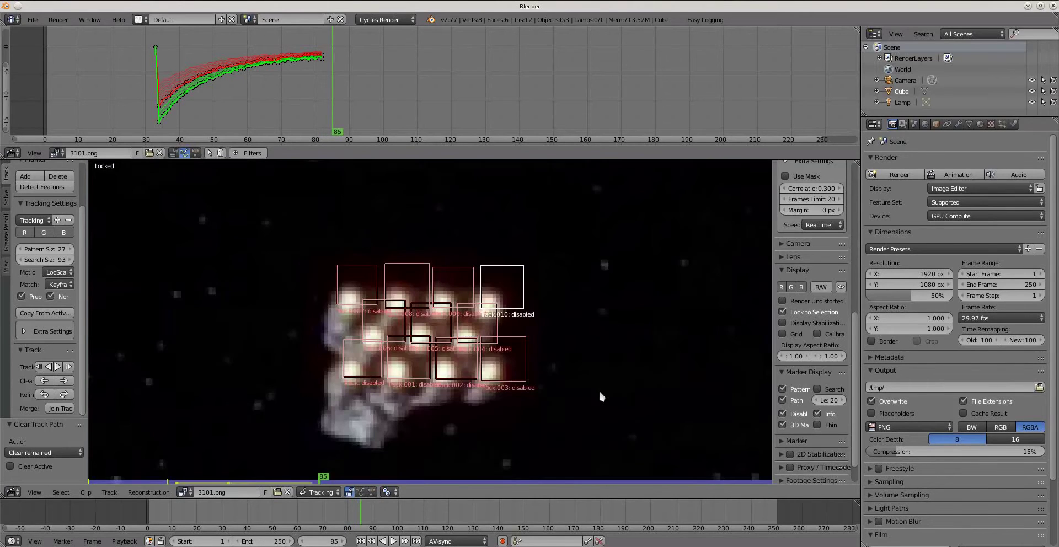
key("a")
key("a")
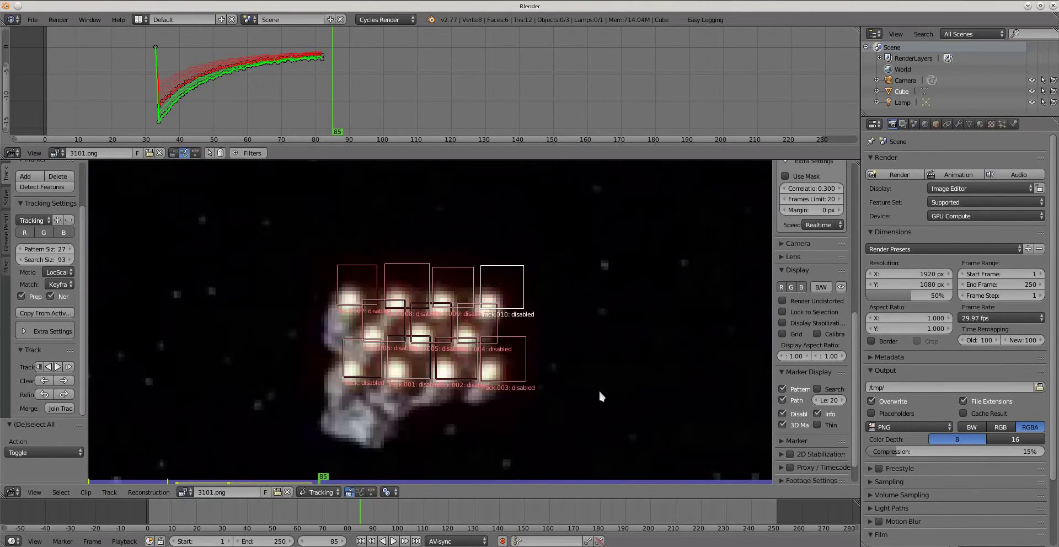
- Move all markers together onto the engine lights at frame 85, and undo a trial refinement of them all at once
key("g")
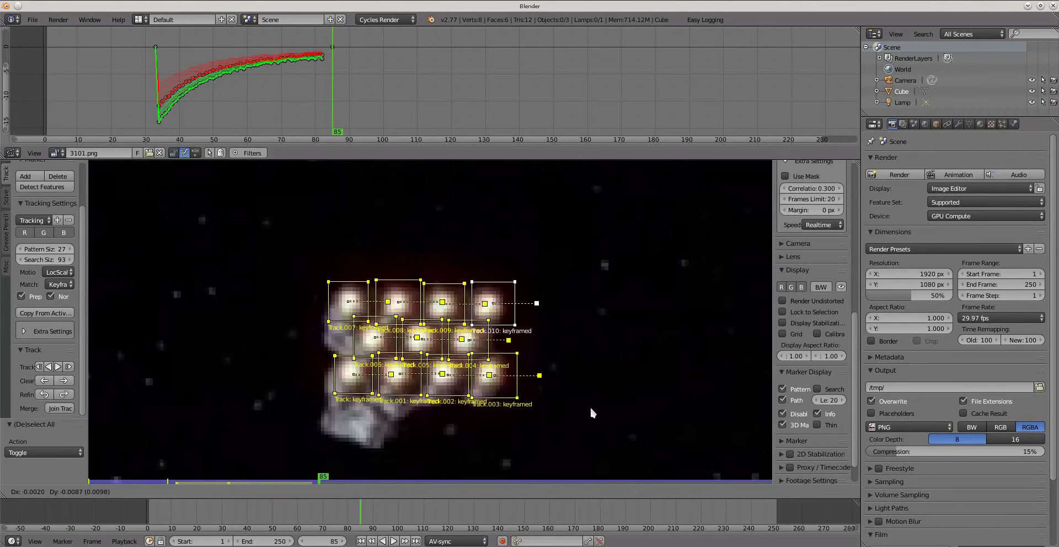
left_click(591, 413)
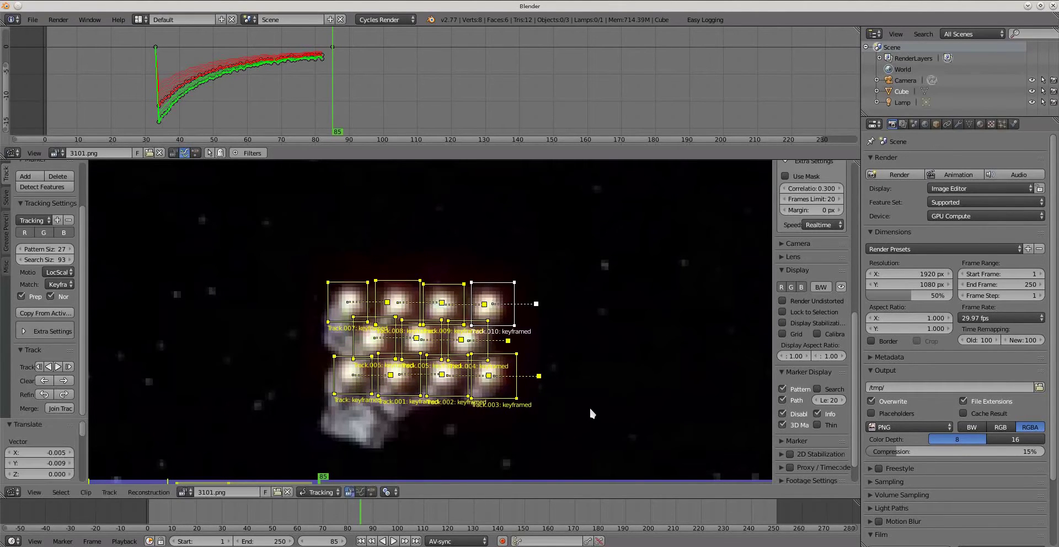
left_click(64, 395)
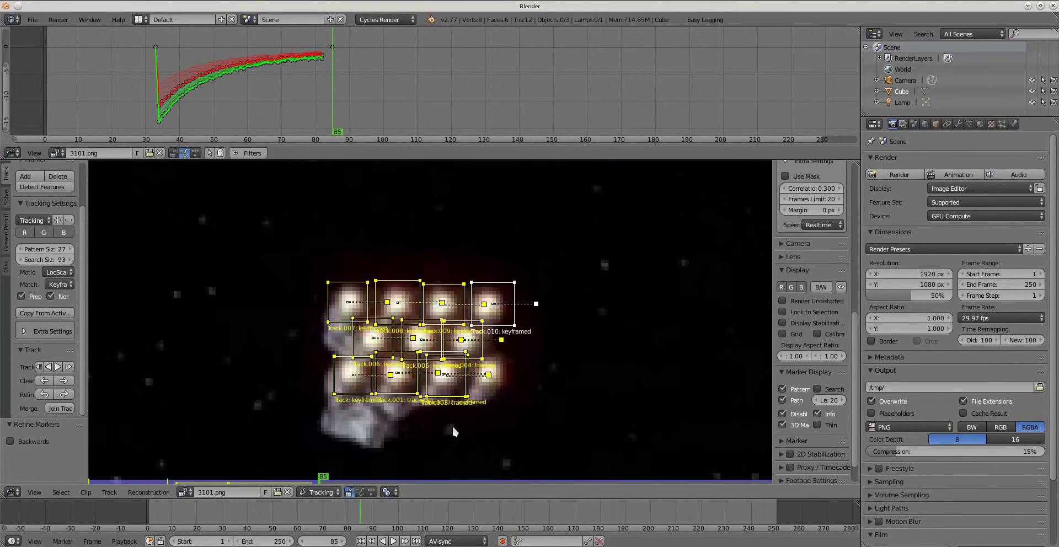
key("ctrl+z")
- Show the markers' search areas and refine the bottom-right engine light's marker forward within a smaller search area
scroll(479, 400, "up", 2)
left_click(498, 398)
left_click(817, 389)
scroll(617, 369, "down", 2)
scroll(626, 409, "up", 1)
middle_click_drag(626, 410, 617, 390)
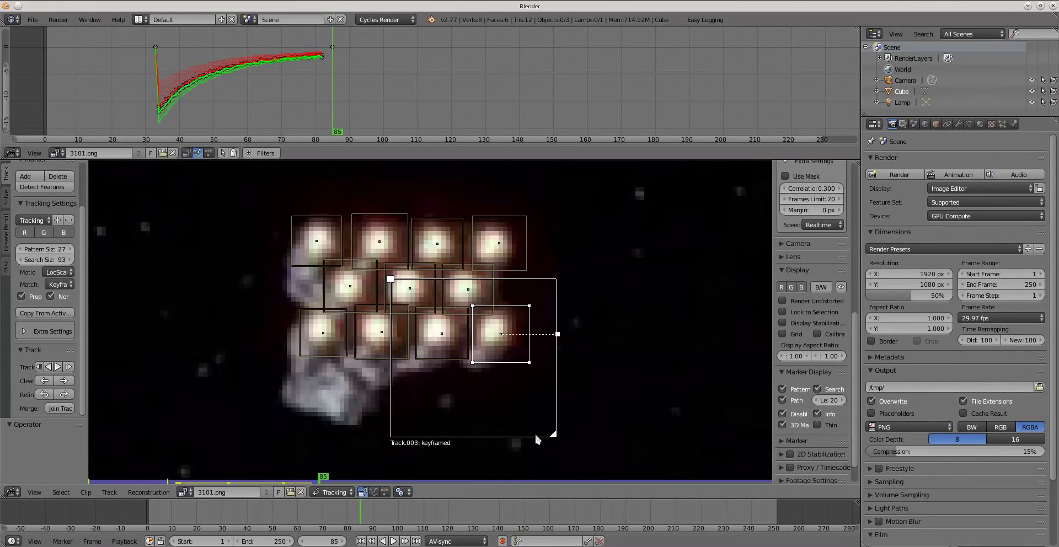
left_click_drag(390, 279, 441, 305)
left_click_drag(527, 388, 535, 408)
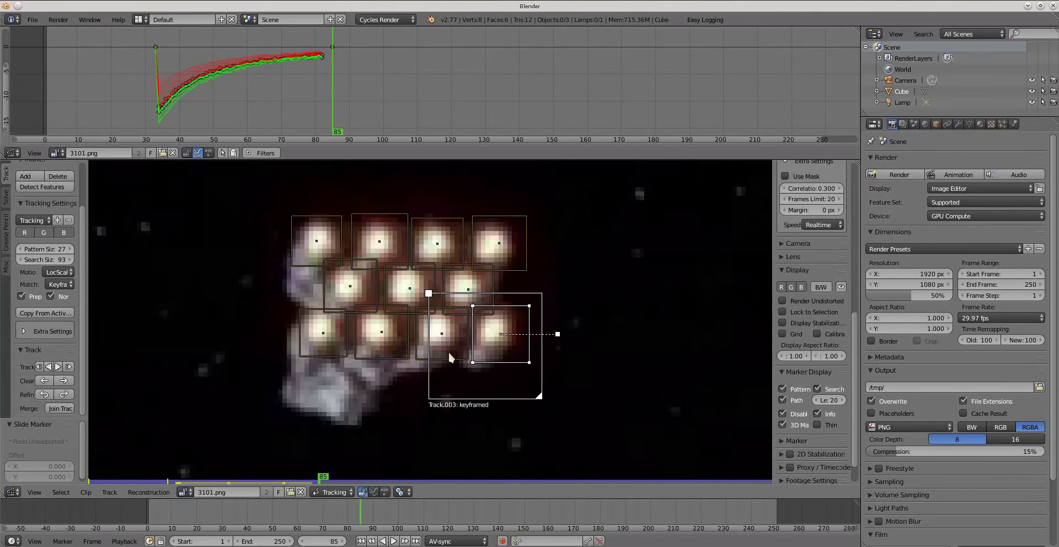
left_click(66, 395)
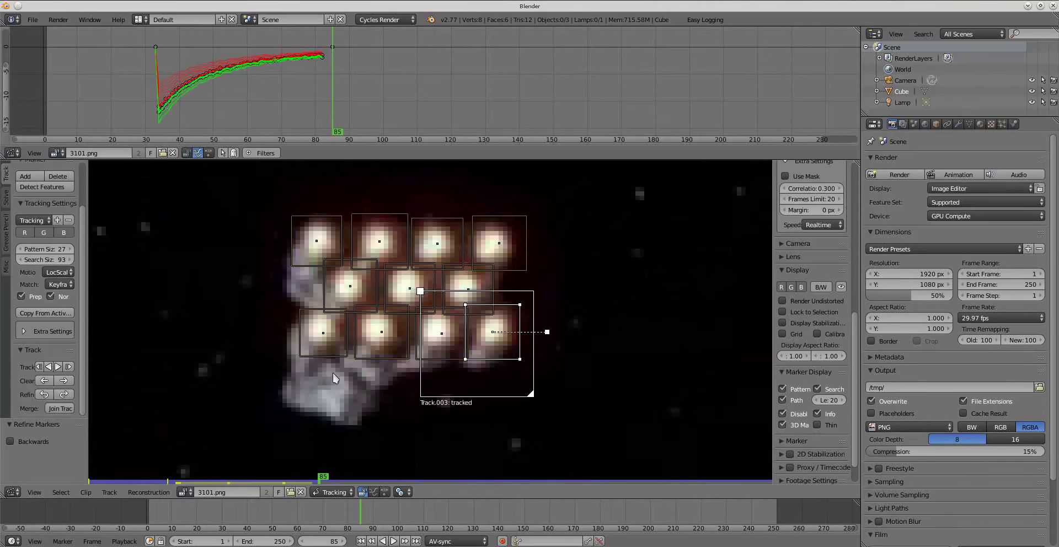
- Refine the remaining bottom-row markers one by one at frame 85
left_click(443, 355)
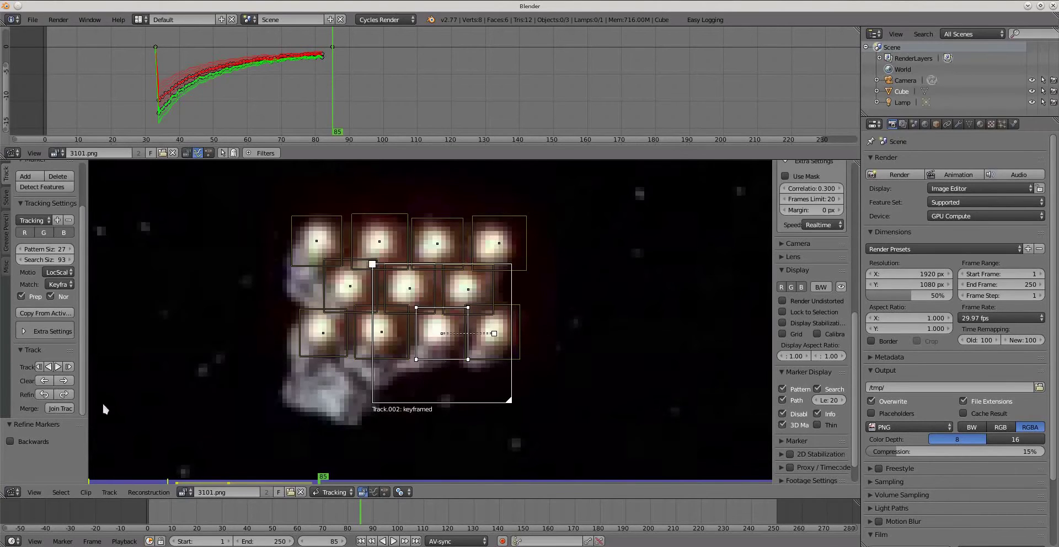
right_click(386, 357)
left_click(63, 394)
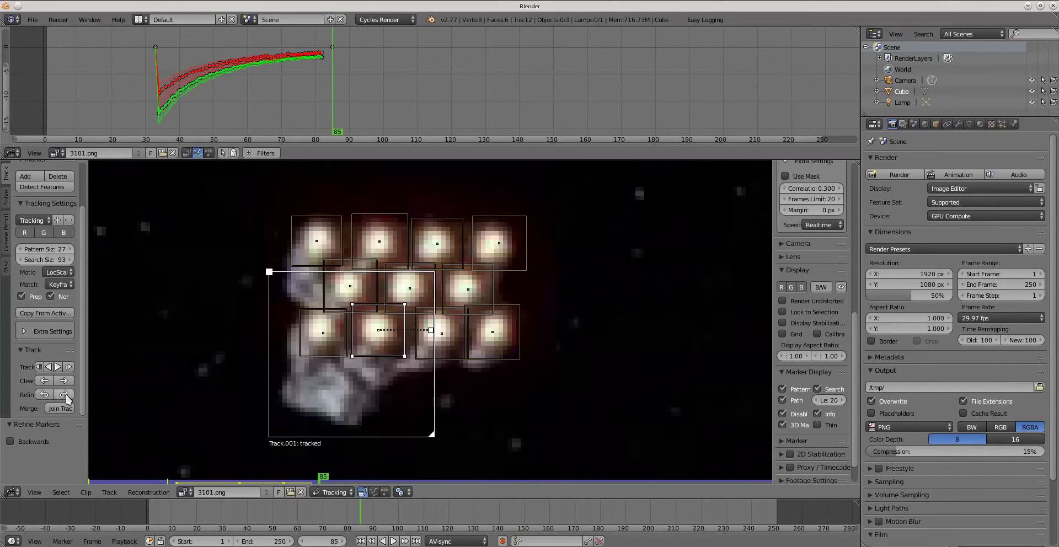
right_click(336, 356)
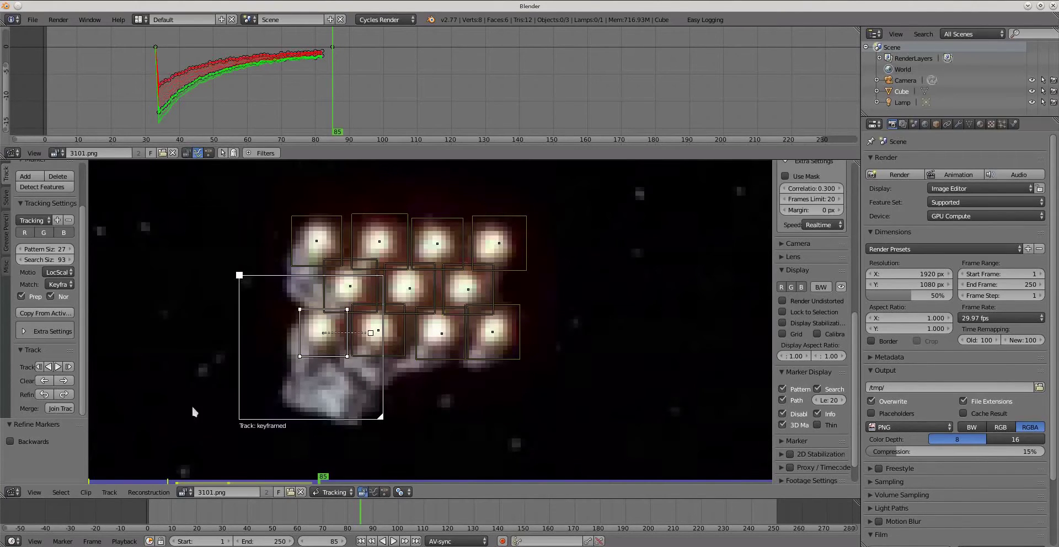
- Refine the three middle-row markers one by one and shrink the search area of the row's leftmost marker
right_click(491, 288)
left_click(64, 395)
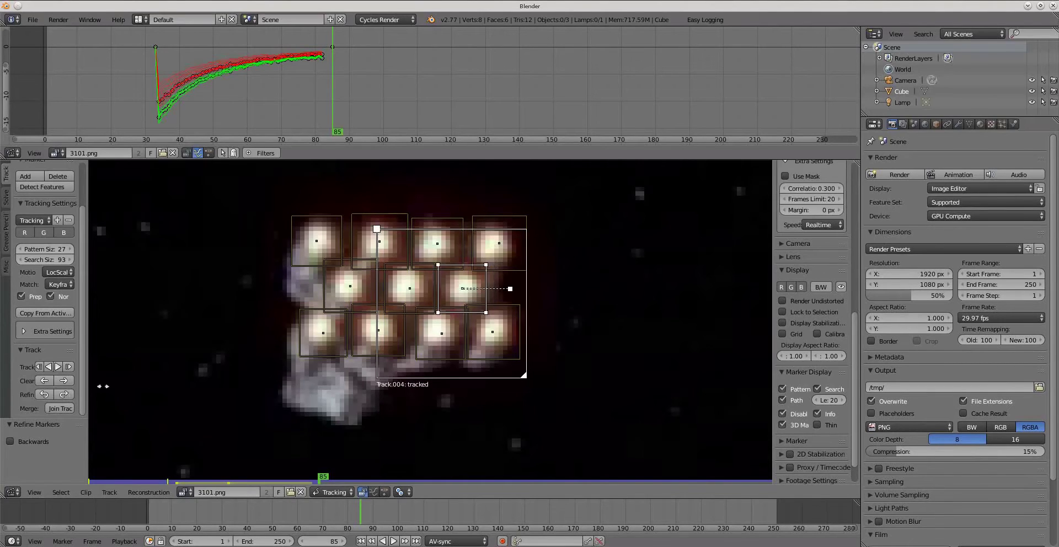
right_click(414, 287)
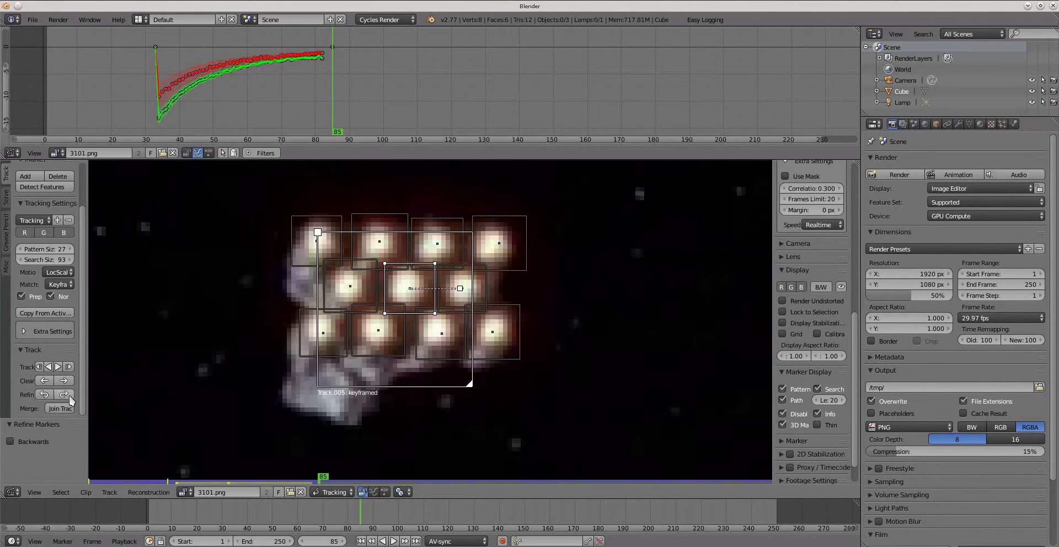
right_click(342, 296)
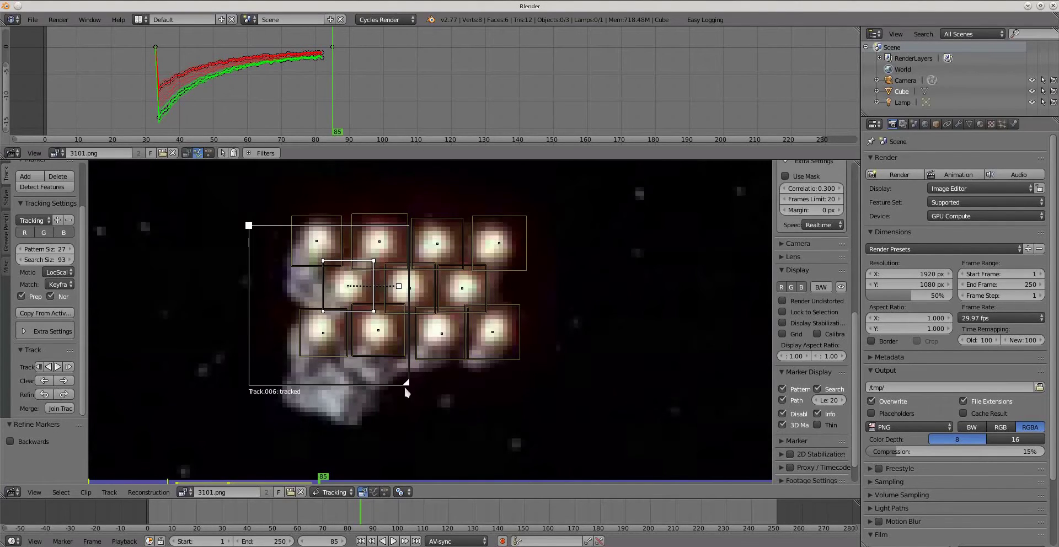
left_click_drag(407, 386, 386, 363)
- Refine the top-row markers one by one at frame 85 and shrink the search area of the row's rightmost marker
right_click(520, 244)
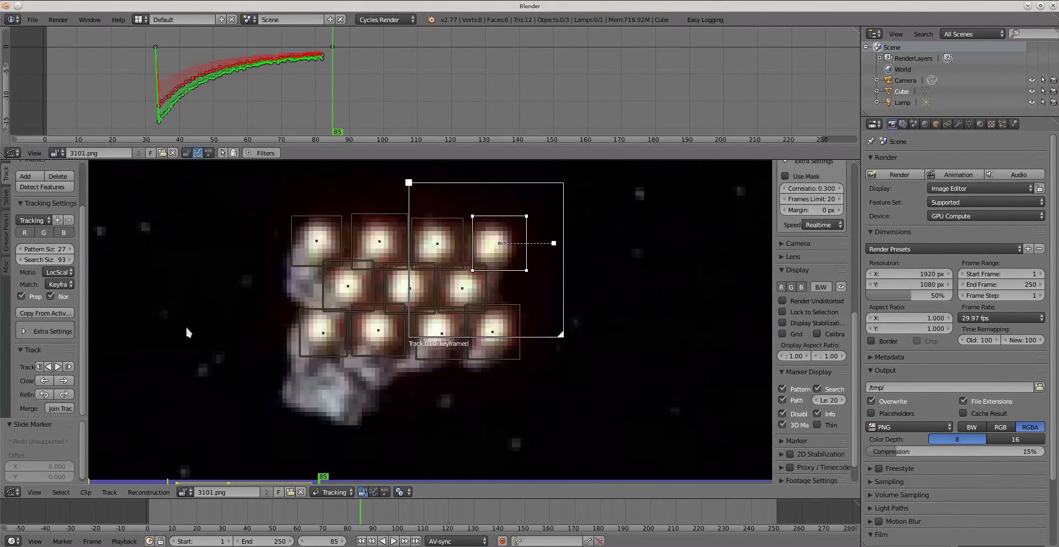
left_click(64, 394)
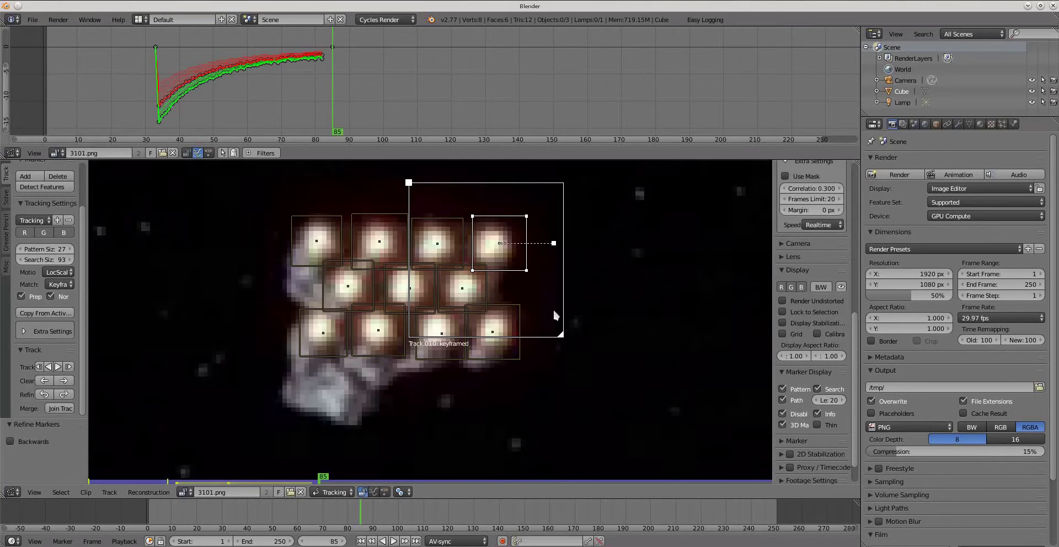
left_click_drag(560, 338, 540, 314)
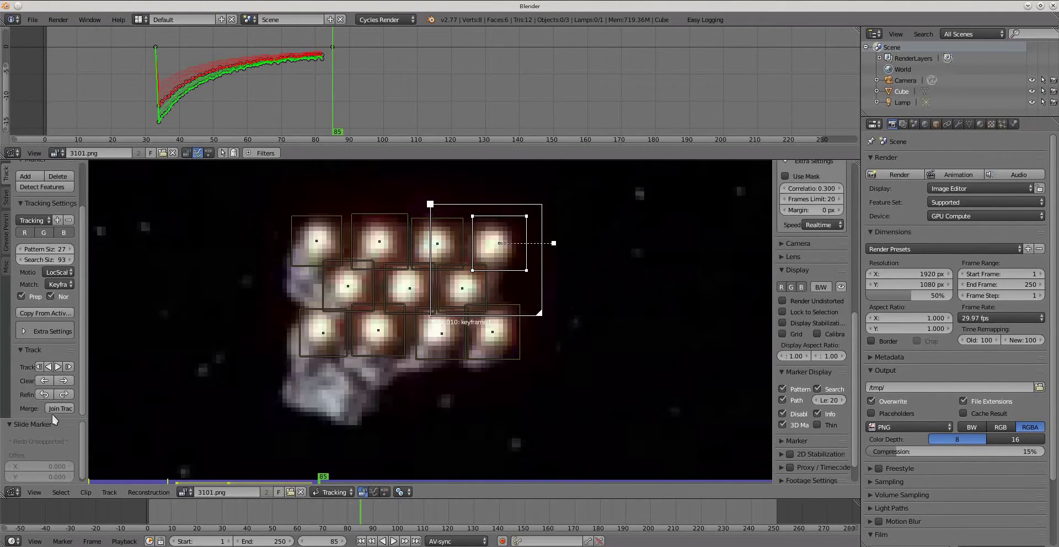
right_click(426, 305)
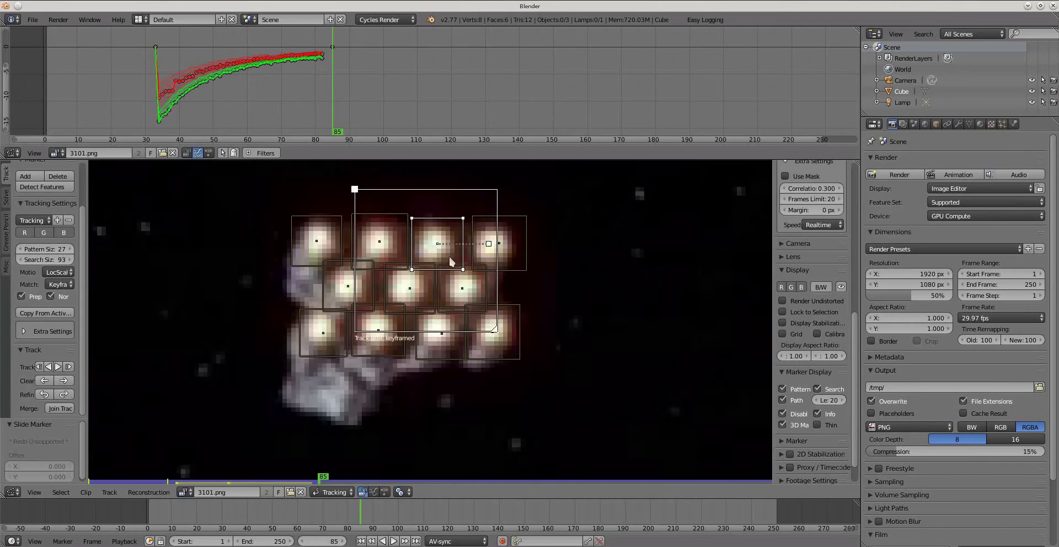
left_click(64, 394)
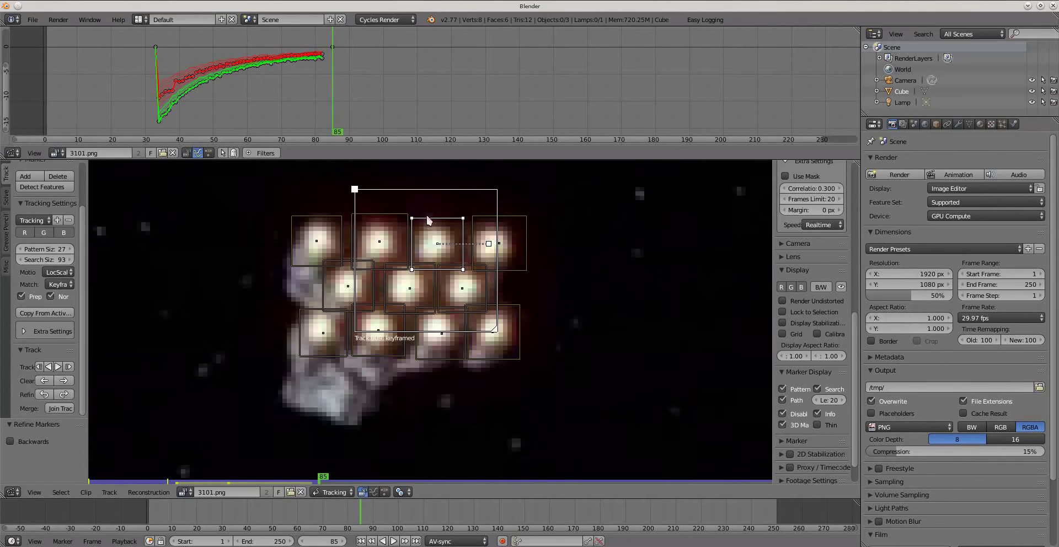
right_click(390, 221)
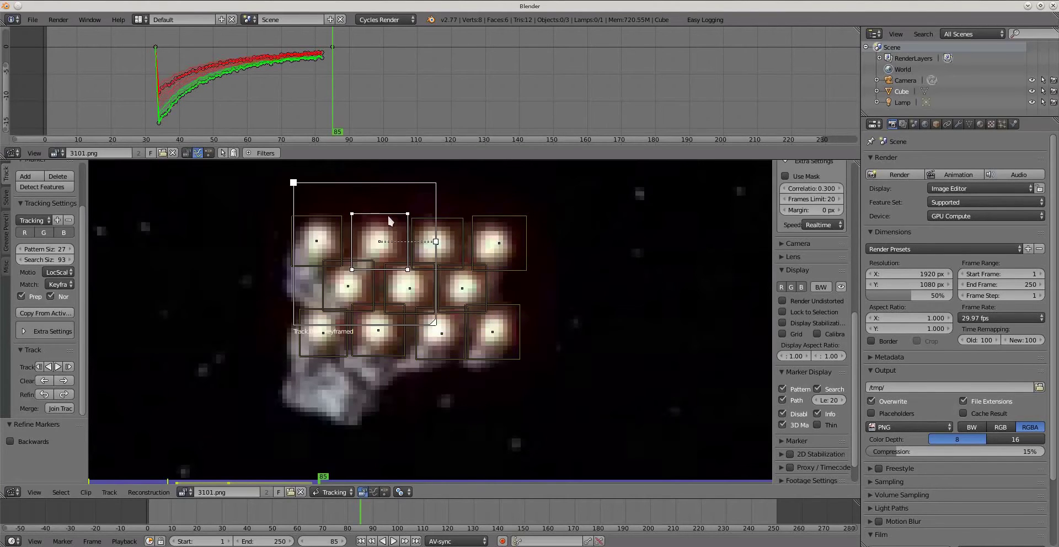
left_click(64, 394)
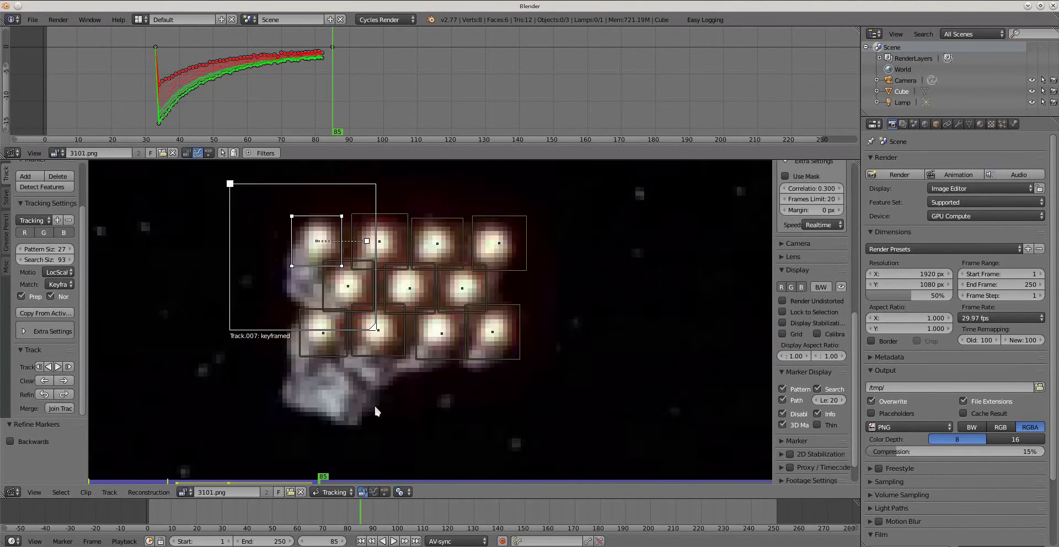
- Select all markers and track them forward from frame 85, with the view locked to the selection
key("a")
key("a")
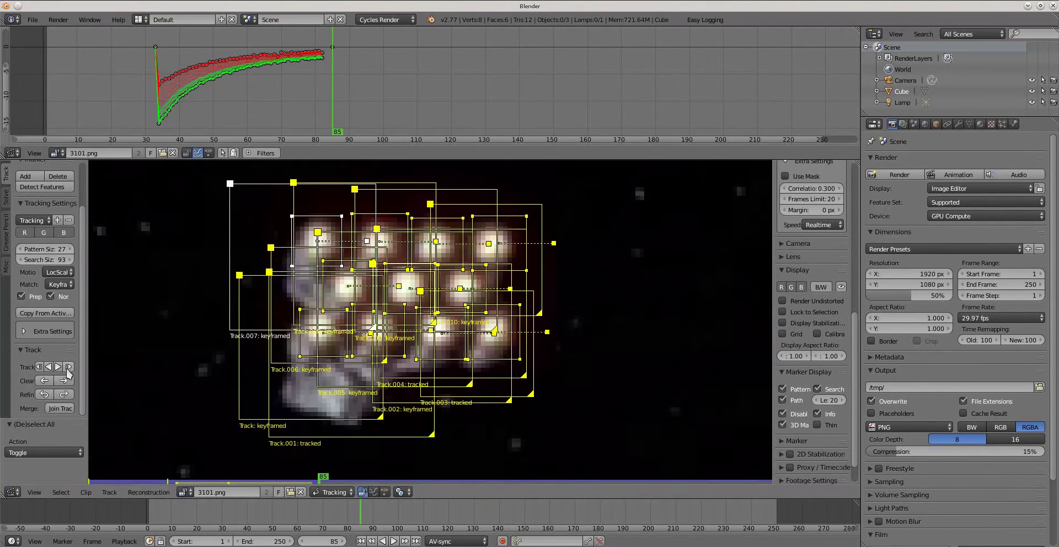
left_click(59, 368)
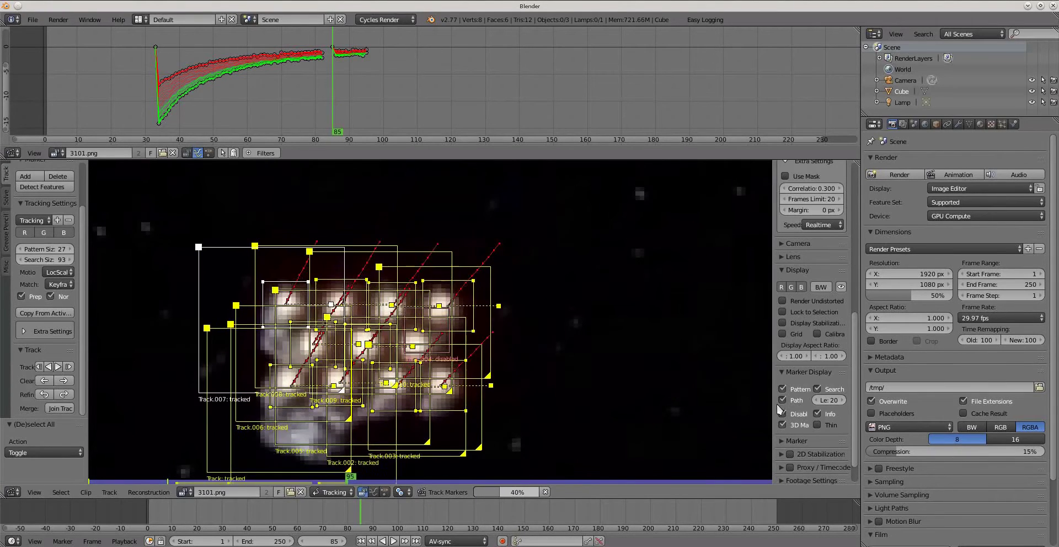
left_click(782, 311)
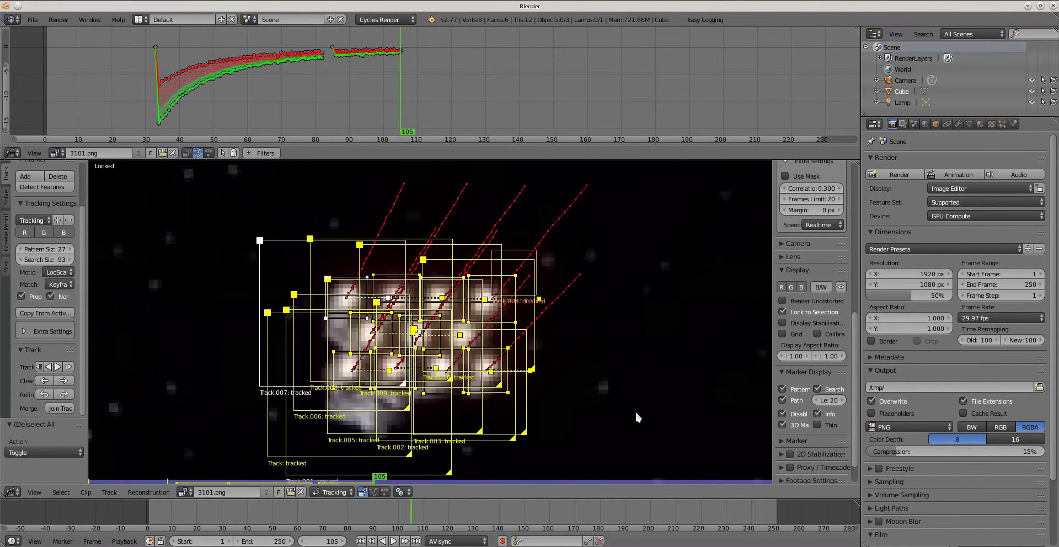
middle_click_drag(577, 433, 593, 408)
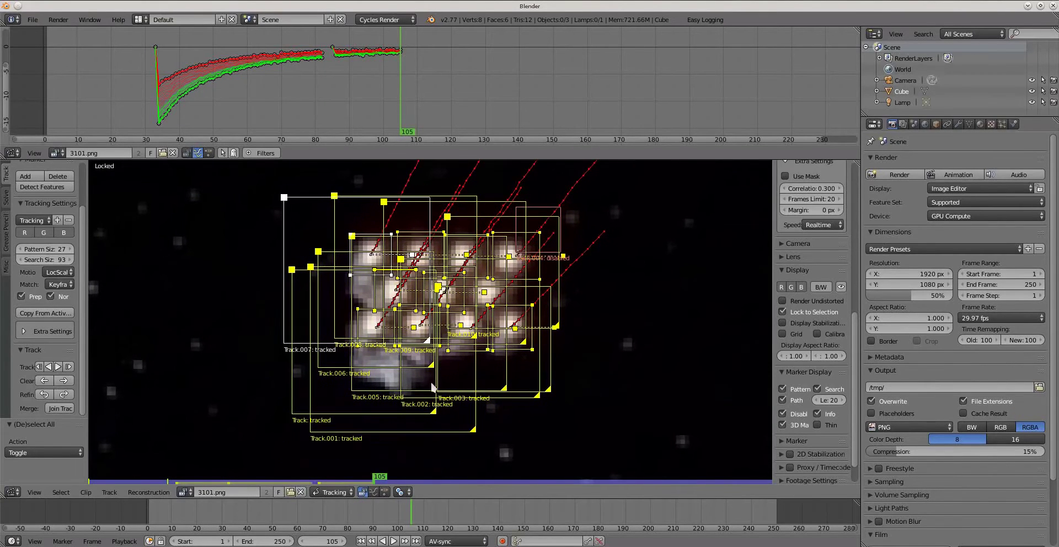
- Shrink the search area of each top-row marker around its engine light at frame 105
key("a")
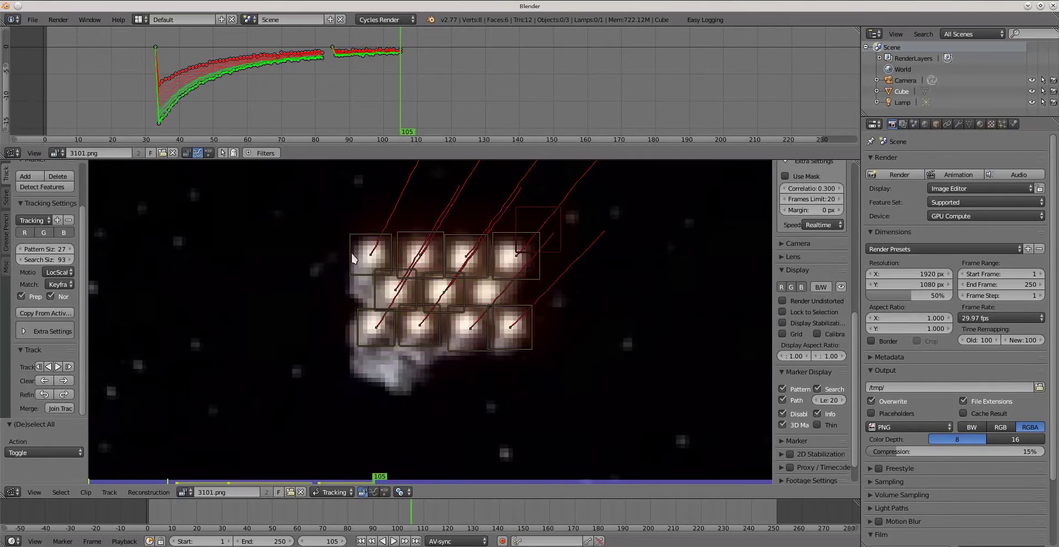
left_click(354, 258)
mouse_move(432, 342)
left_mouse_down()
mouse_move(390, 298)
mouse_move(401, 306)
left_mouse_up()
left_click(414, 243)
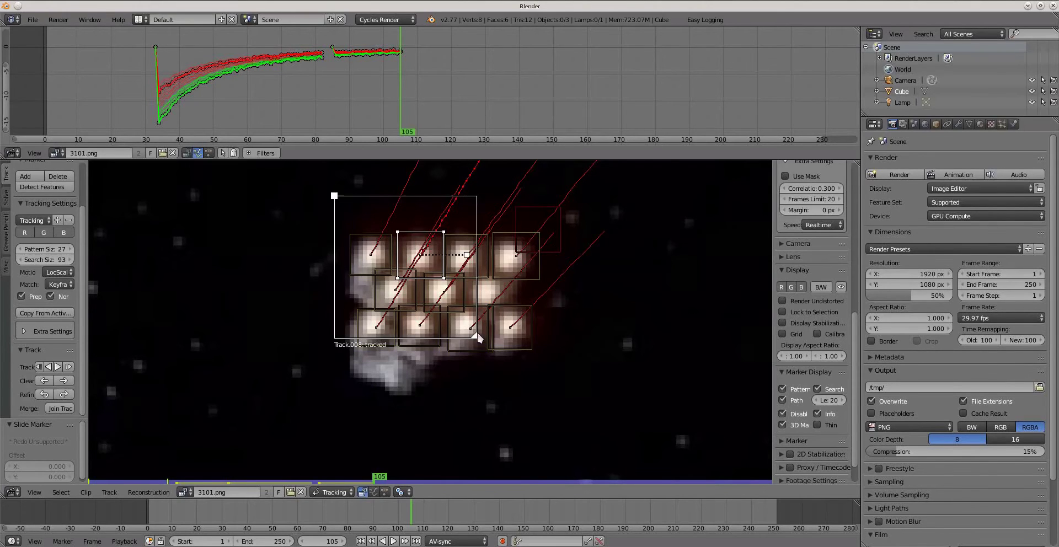
left_click_drag(475, 335, 460, 315)
left_click(485, 280)
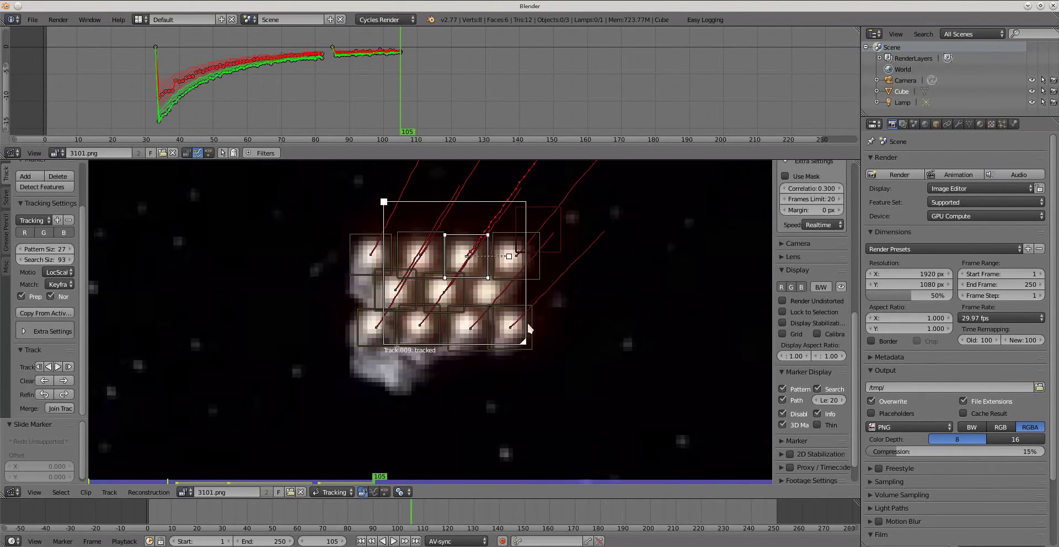
left_click_drag(526, 347, 488, 291)
left_click(546, 292)
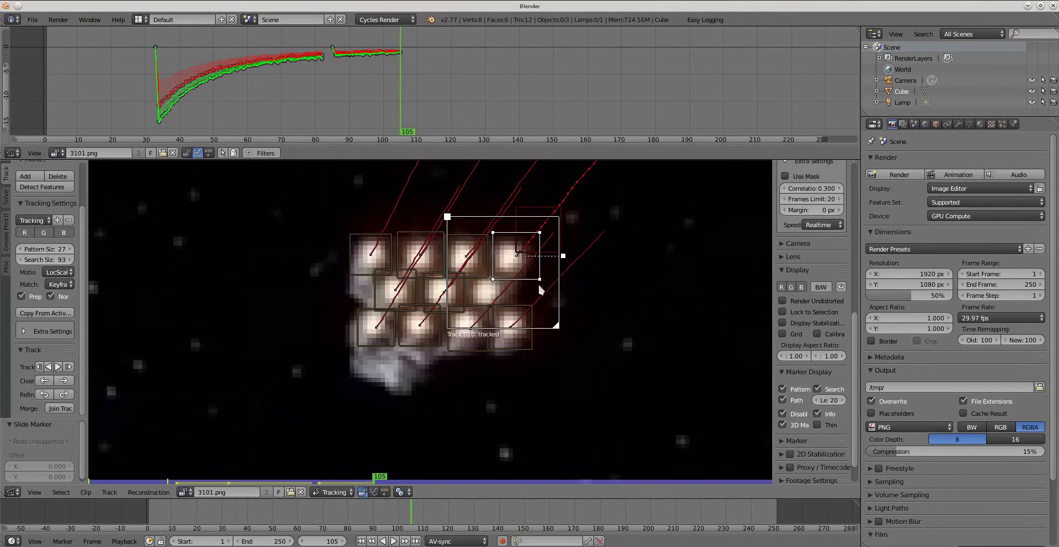
left_click_drag(560, 333, 547, 307)
- Adjust the search areas of the bottom-row markers at frame 105
left_click(393, 348)
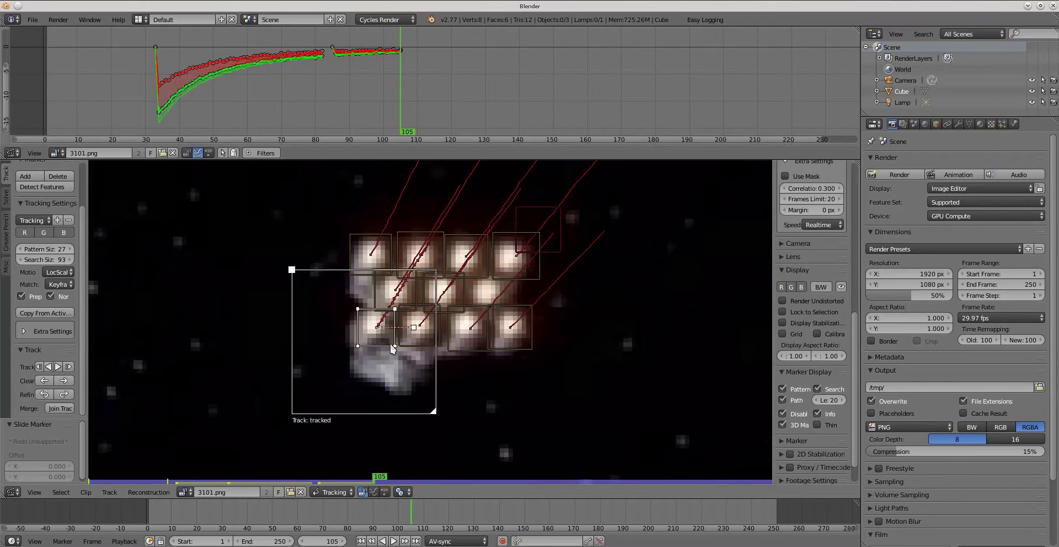
mouse_move(433, 410)
left_mouse_down()
mouse_move(393, 354)
mouse_move(414, 375)
mouse_move(452, 368)
left_mouse_up()
right_click(424, 346)
right_click(479, 346)
right_click(518, 343)
left_click_drag(544, 381, 538, 373)
- Go back to before the drifted middle-row marker Track.004 lost its light, shrink its search area and track it forward frame by frame
right_click(561, 237)
key("Left")
key("Left")
key("Left")
key("Left")
key("Left")
key("Left")
key("Left")
key("Left")
key("Left")
key("Left")
key("Left")
key("Left")
left_click_drag(598, 314, 572, 280)
left_click(70, 368)
left_click(70, 368)
left_click(70, 368)
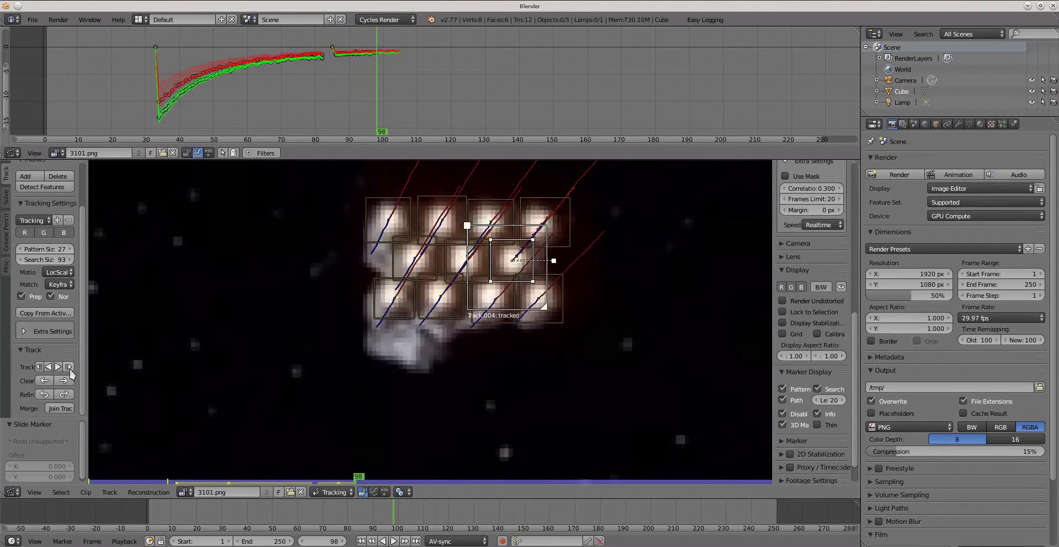
left_click(70, 368)
left_click(69, 369)
- Select all markers and track them forward together, stopping the tracking once markers slip
key("a")
key("a")
left_click(58, 367)
key("Escape")
- Step back to the last well-tracked frame and clear all markers' tracks after it
key("Left")
key("Left")
key("Left")
key("Left")
key("Left")
key("Left")
key("Left")
key("Left")
key("a")
left_click(65, 381)
key("a")
left_click(64, 381)
key("a")
- Advance to frame 109, move all markers back onto the engine lights and refine them forward
key("Left")
key("Right")
key("Right")
key("Right")
key("a")
key("g")
left_click(585, 357)
left_click(64, 394)
- Scale marker Track.002 by about 1.24, refine it forward and reposition it on its engine light at frame 109
key("a")
scroll(815, 312, "up", 8)
scroll(815, 312, "up", 6)
right_click(454, 350)
key("s")
left_click(479, 383)
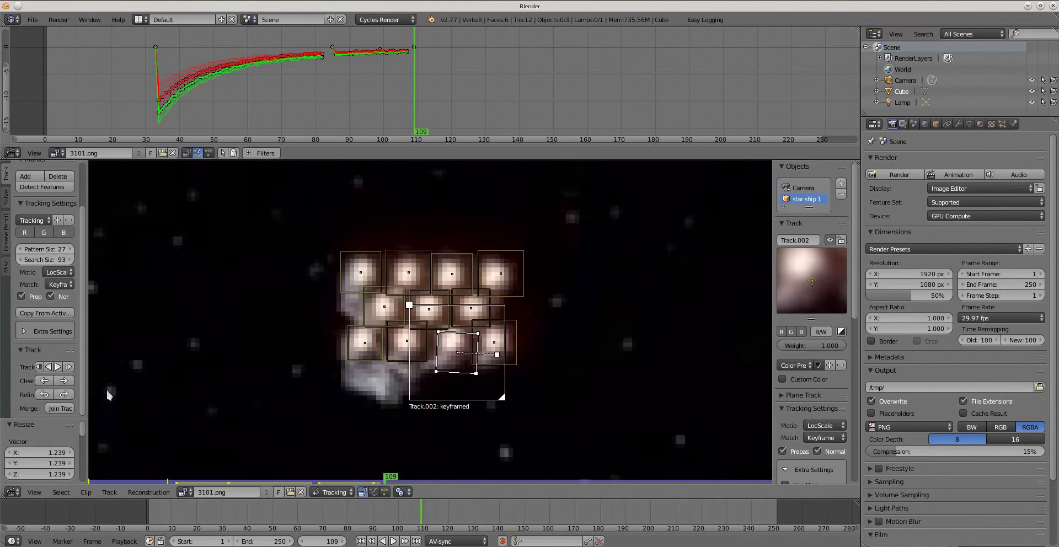
left_click(65, 395)
key("g")
left_click(456, 389)
- Select all markers and track them forward from frame 109
key("a")
key("ctrl+t")
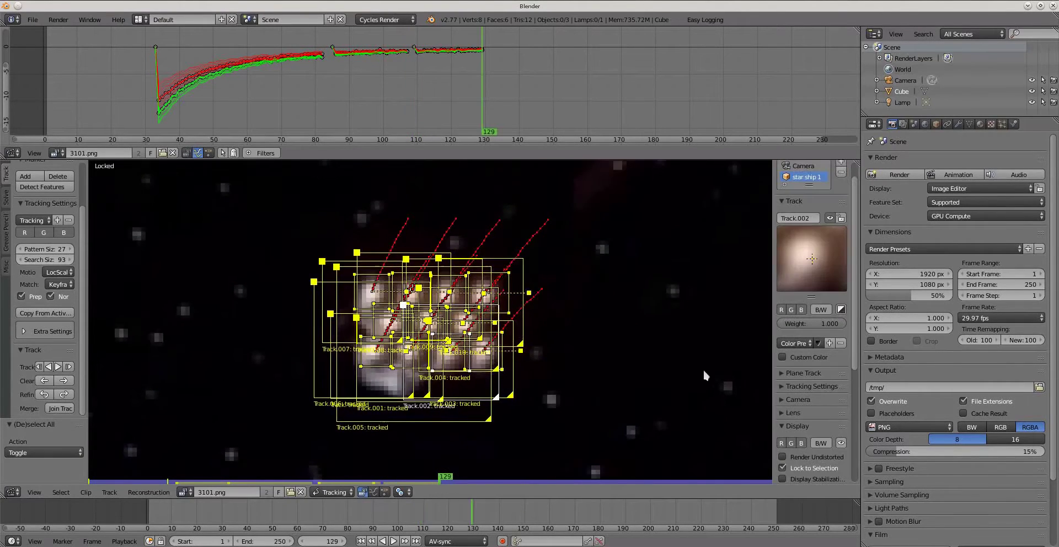
key("a")
scroll(435, 309, "up", 4)
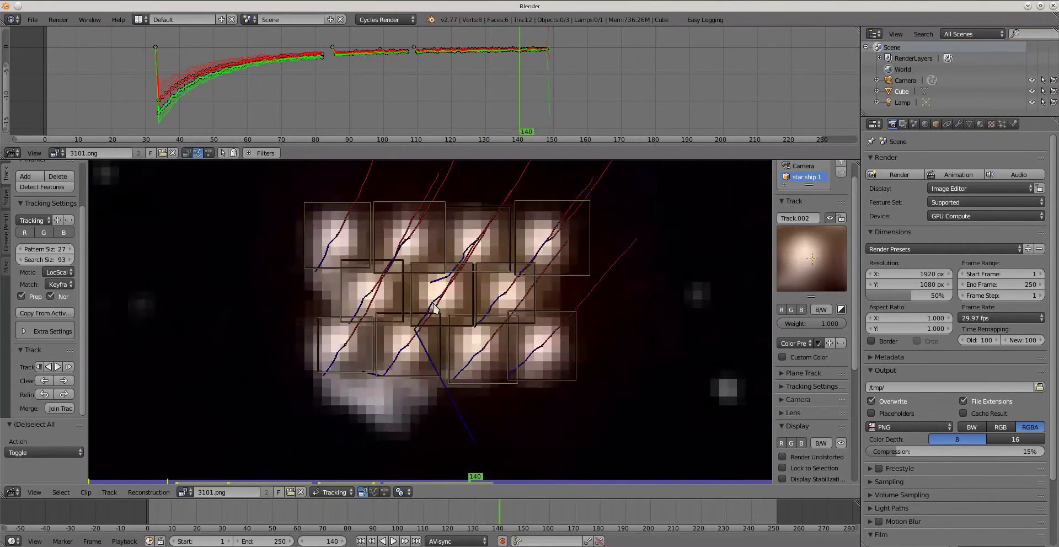
- Find the last frame where the markers hold and clear all their tracks after it
key("Left")
key("Right")
key("a")
left_click(64, 381)
key("a")
- Shrink the search areas of the first three top-row markers, then select the row's rightmost marker
right_click(315, 271)
left_click_drag(399, 390, 342, 343)
right_click(384, 274)
left_click_drag(453, 368, 420, 331)
right_click(448, 276)
left_click_drag(512, 359, 479, 321)
right_click(519, 276)
- Shrink the search areas of the three middle-row markers
right_click(348, 324)
left_click(434, 477)
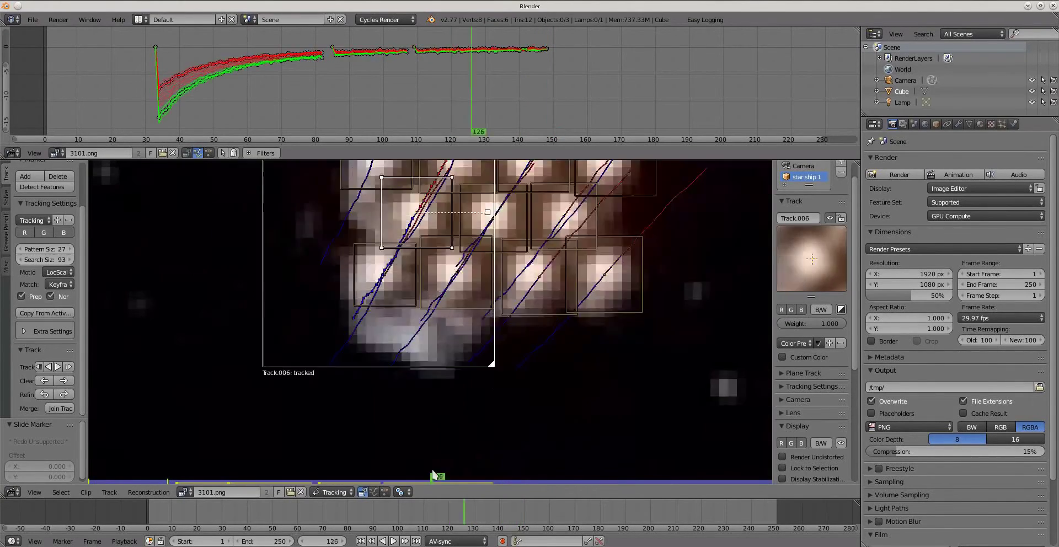
middle_click_drag(462, 424, 447, 473)
left_click_drag(475, 420, 427, 323)
right_click(473, 274)
left_click_drag(597, 468, 521, 389)
right_click(546, 273)
left_click_drag(676, 428, 614, 367)
- Shrink the search areas of the second and fourth bottom-row markers, and track all markers forward
right_click(438, 330)
left_click_drag(544, 469, 487, 415)
right_click(586, 331)
left_click_drag(698, 455, 640, 398)
key("a")
key("ctrl+t")
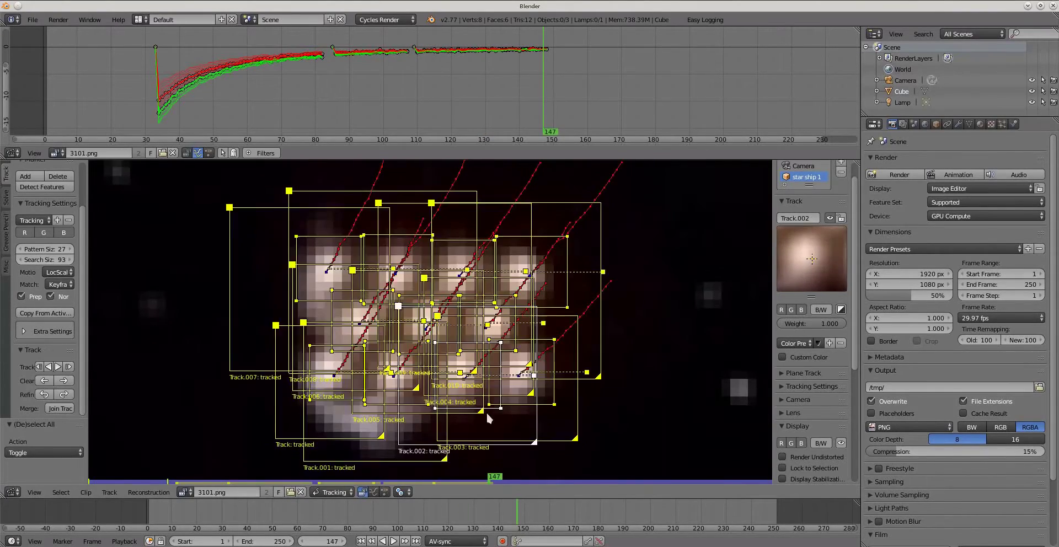
- Compare the markers on the preceding frames and clear all their tracks after frame 148
key("Left")
key("Left")
key("Left")
key("Left")
key("Left")
key("Left")
key("Right")
key("Left")
key("Left")
left_click(63, 381)
- Advance to frame 150, move all markers onto the engine lights and refine them forward twice
key("Right")
key("Right")
key("g")
left_click(320, 382)
left_click(63, 395)
left_click(64, 395)
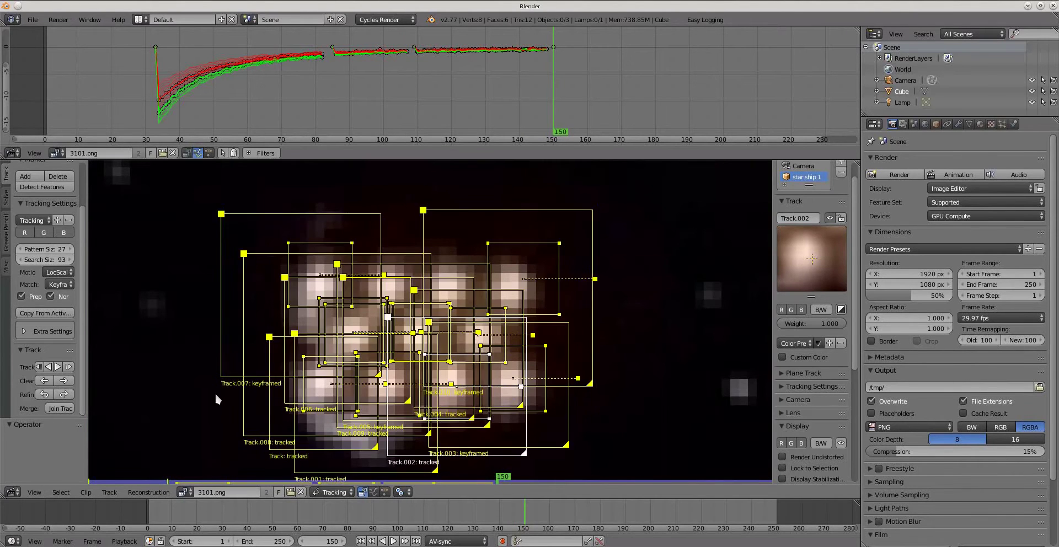
- Shrink the search area of the top-left marker so it sits just outside the pattern box
key("a")
right_click(319, 258)
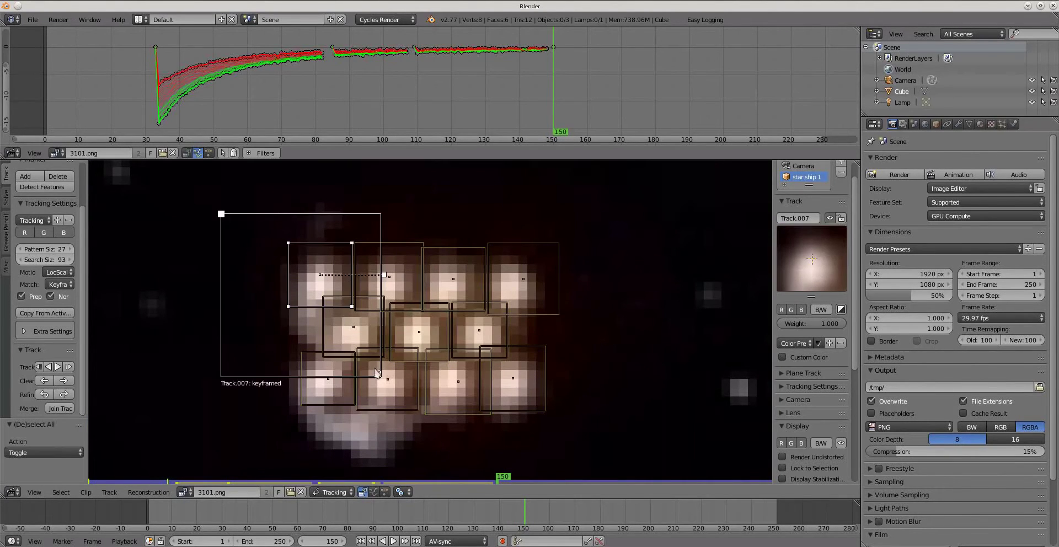
mouse_move(377, 377)
left_mouse_down()
mouse_move(353, 352)
mouse_move(347, 305)
mouse_move(333, 298)
mouse_move(353, 319)
left_mouse_up()
key("ctrl+z")
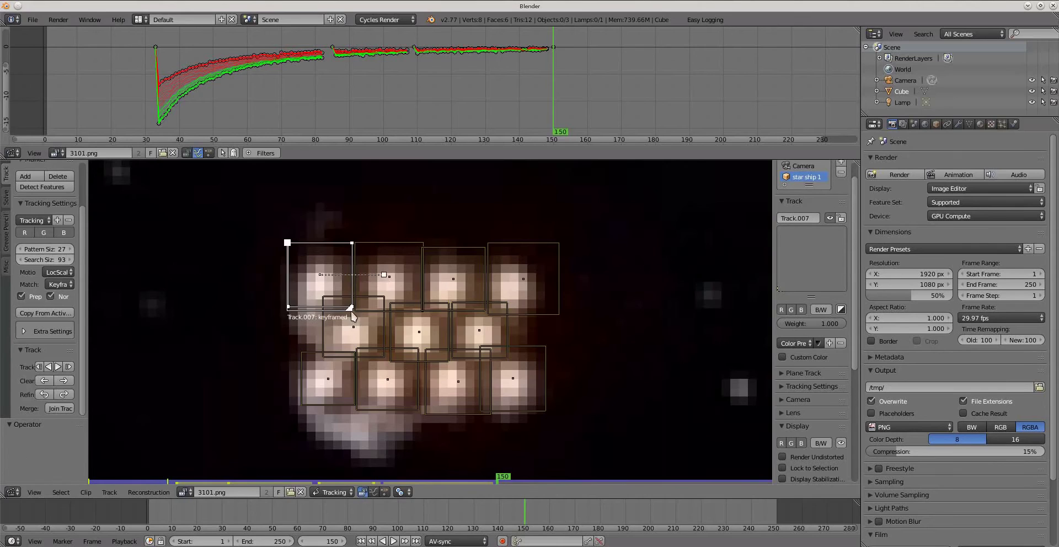
scroll(353, 316, "up", 5)
mouse_move(352, 312)
left_mouse_down()
mouse_move(371, 323)
mouse_move(390, 368)
left_mouse_up()
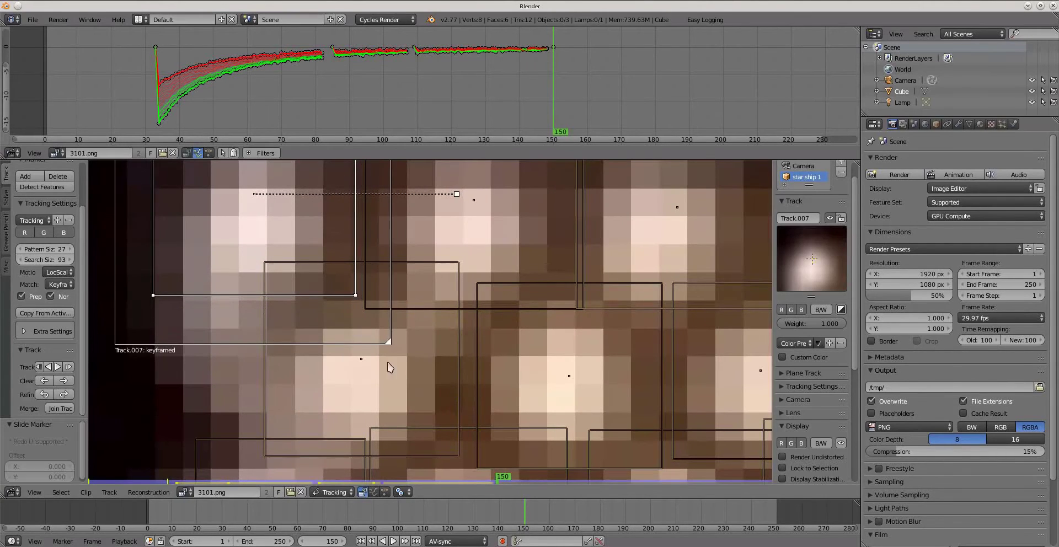
- Shrink the search areas of the second, third and fourth top-row markers
right_click(452, 310)
scroll(451, 310, "down", 3)
mouse_move(585, 421)
left_mouse_down()
mouse_move(496, 330)
mouse_move(515, 328)
mouse_move(533, 345)
left_mouse_up()
right_click(586, 208)
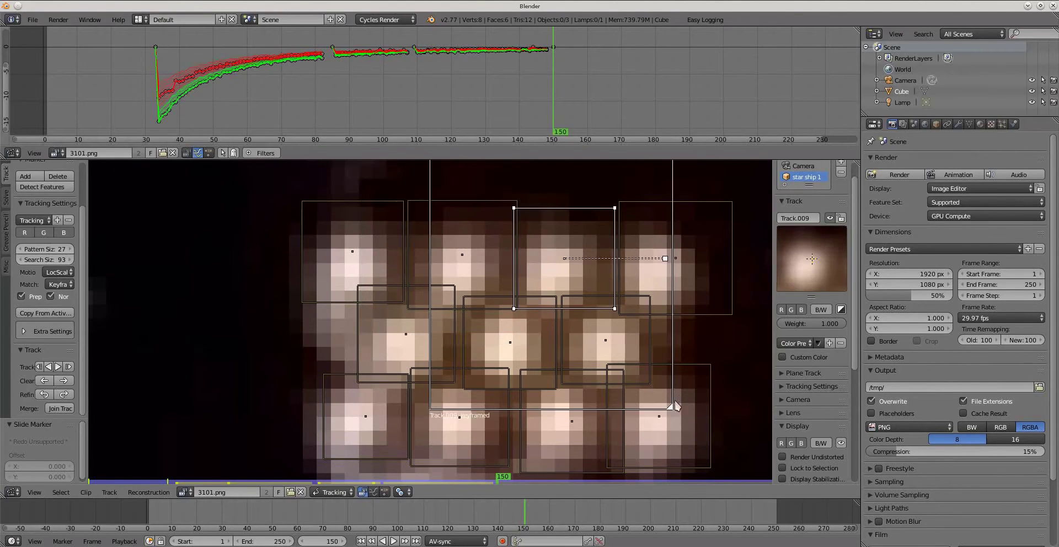
left_click_drag(675, 405, 612, 320)
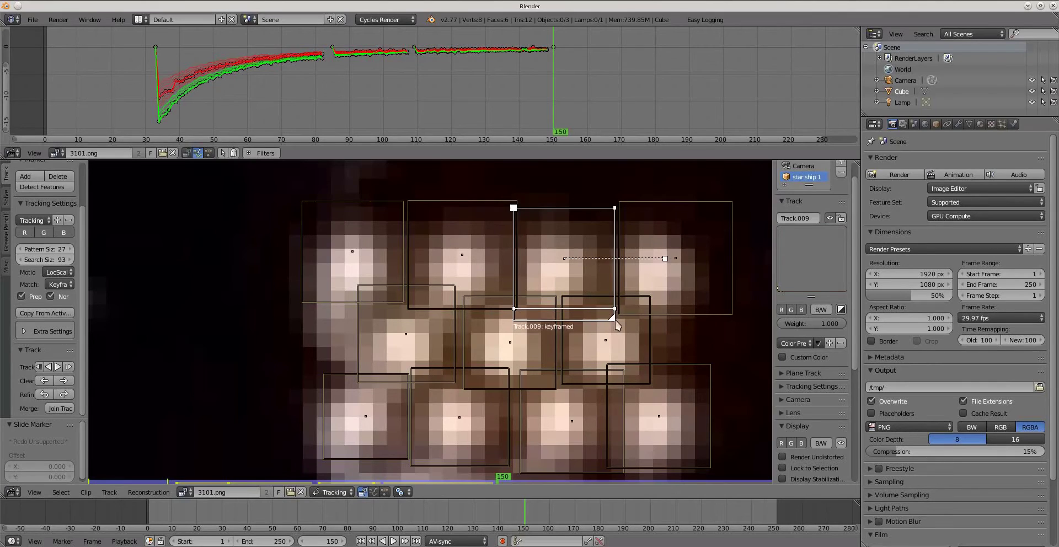
left_click_drag(514, 326, 533, 346)
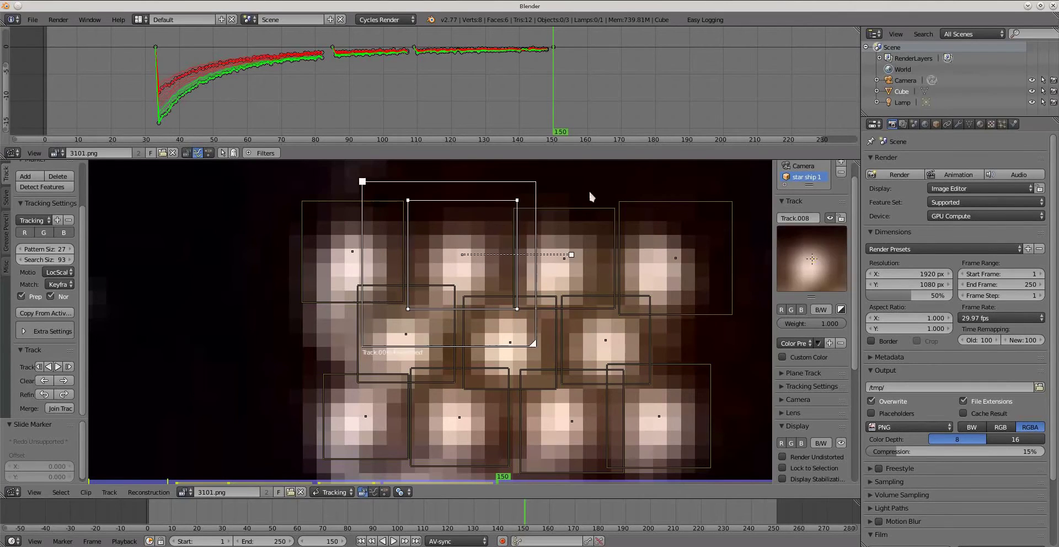
right_click(587, 208)
left_click_drag(675, 406, 642, 348)
right_click(693, 203)
middle_click_drag(737, 393, 587, 383)
left_click_drag(634, 418, 601, 352)
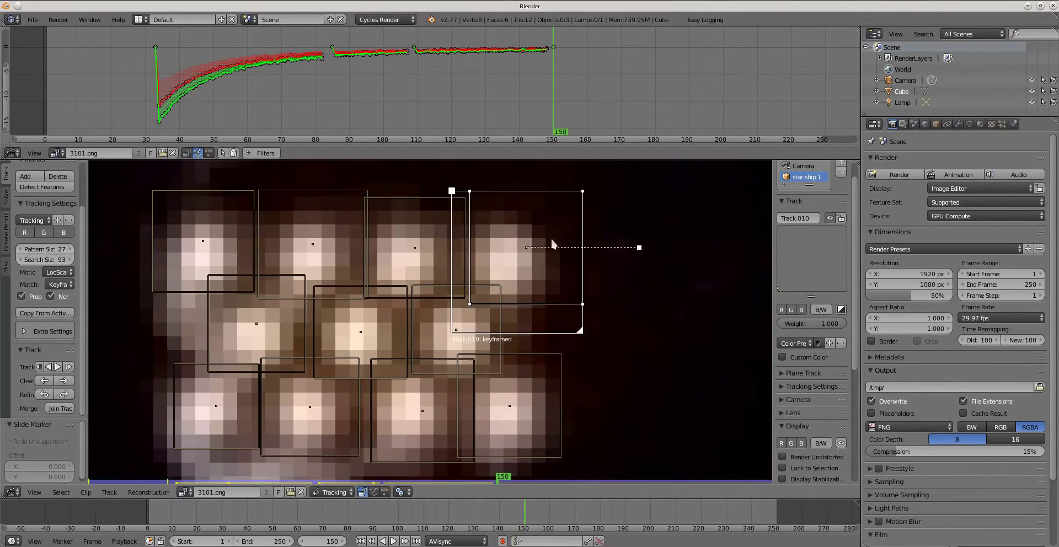
- Shrink the search areas of all three middle-row markers at frame 150
right_click(257, 324)
left_click_drag(347, 433, 286, 373)
right_click(361, 332)
left_click_drag(444, 472, 372, 381)
right_click(457, 329)
left_click_drag(518, 435, 468, 374)
- Shrink the search areas of the four bottom-row markers
right_click(216, 406)
middle_click_drag(270, 469, 388, 400)
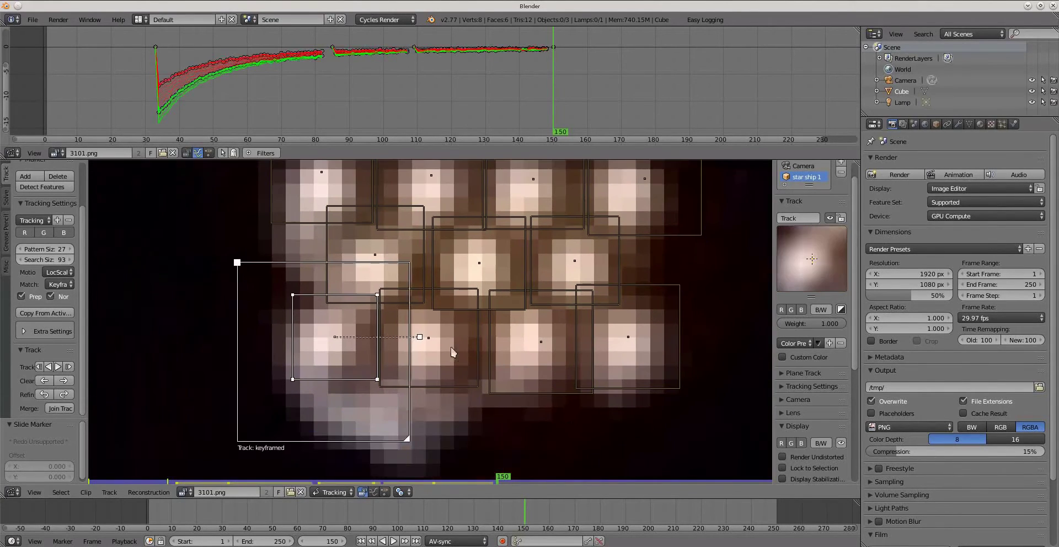
left_click_drag(407, 439, 388, 420)
right_click(428, 338)
middle_click_drag(548, 459, 545, 424)
mouse_move(503, 437)
left_mouse_down()
mouse_move(473, 364)
mouse_move(490, 381)
left_mouse_up()
right_click(625, 302)
left_click_drag(712, 409, 693, 382)
right_click(538, 307)
left_click_drag(649, 414, 621, 387)
- Select all markers, lock the view to the selection and track them forward
scroll(579, 412, "down", 4)
key("a")
key("a")
left_click(782, 468)
left_click(58, 367)
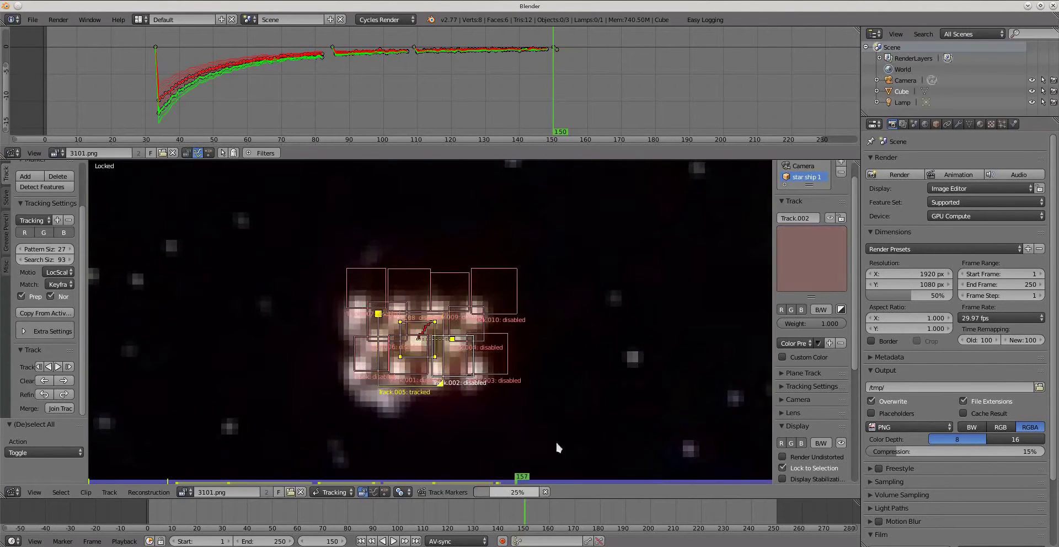
- Step back to around frame 150, clear all tracks after it and track the markers forward one frame
key("Left")
key("Left")
key("Left")
key("Left")
key("Left")
key("Left")
key("Left")
key("Left")
key("Left")
key("Left")
key("Left")
key("Left")
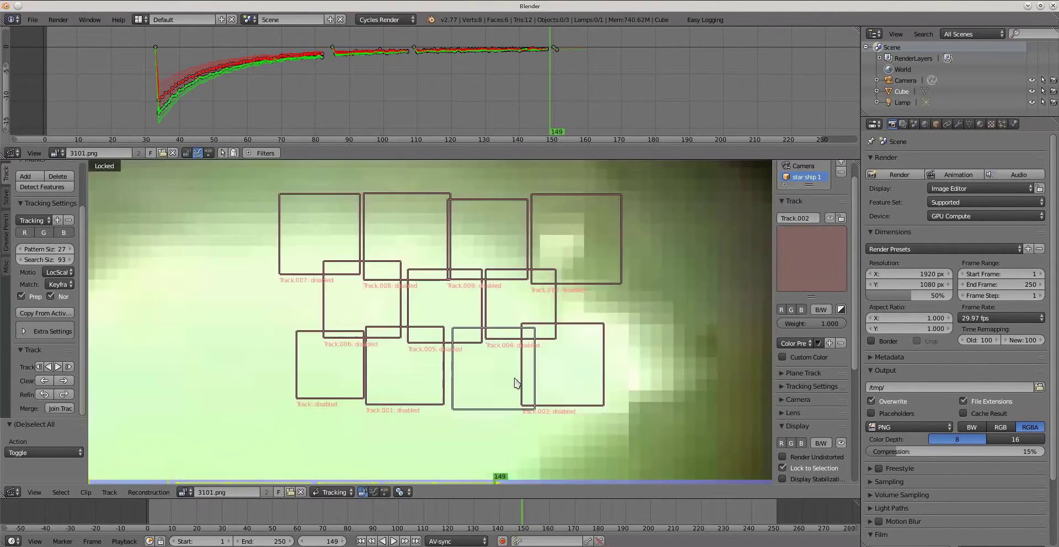
key("Right")
left_click(69, 382)
left_click(68, 366)
key("Right")
- Move all markers onto the engine lights and refine them forward
left_click(64, 395)
key("g")
left_click(285, 426)
left_click(64, 395)
- Try to reposition a single marker over the centre light at frame 153, and undo the last three changes
key("a")
key("l")
right_click(437, 405)
key("g")
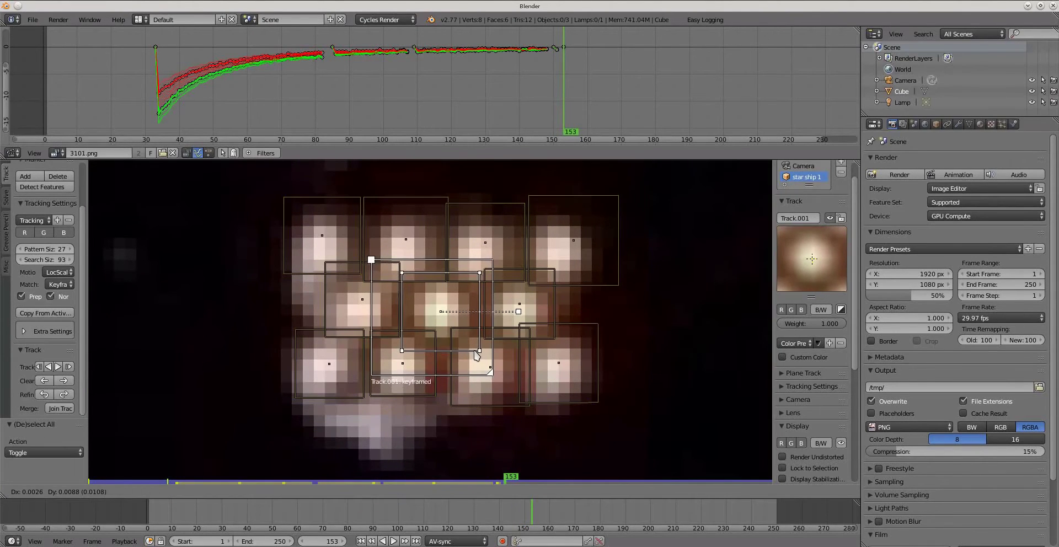
left_click(477, 356)
key("ctrl+z")
key("ctrl+z")
key("ctrl+z")
- Compare the neighbouring frames, move the centre middle-row marker onto its light at frame 153 and refine it forward
key("Left")
key("Left")
key("Right")
right_click(419, 354)
key("Right")
key("g")
left_click(461, 340)
left_click_drag(461, 341, 402, 274)
left_click(64, 394)
- Refine the bottom-row and left middle-row markers forward, and adjust the search area of the right middle-row marker
right_click(403, 365)
right_click(329, 365)
left_click(64, 395)
right_click(362, 300)
left_click(64, 394)
right_click(520, 304)
left_click_drag(567, 387, 557, 376)
right_click(558, 363)
left_click(63, 394)
- Move the top-left marker onto its light at frame 153 and refine it forward
right_click(323, 236)
left_click(64, 394)
key("g")
left_click(413, 243)
left_click(64, 394)
key("g")
left_click(359, 265)
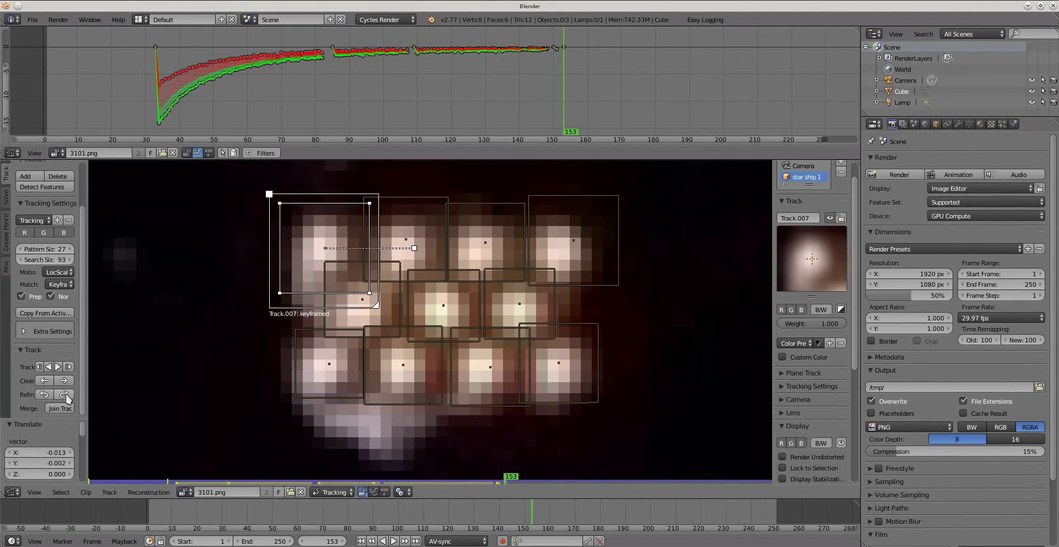
left_click(64, 394)
- Select all markers and track them forward to frame 173
right_click(385, 273)
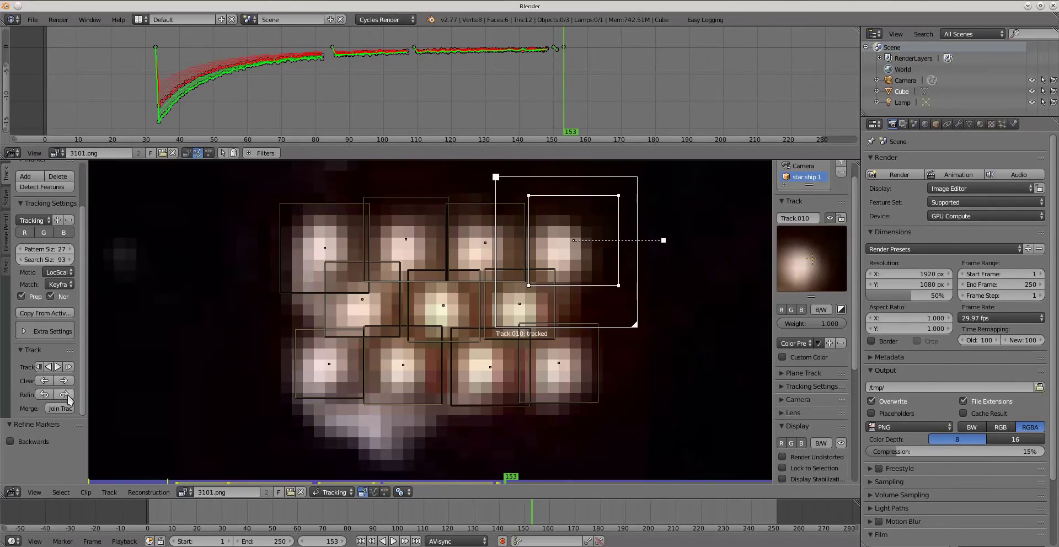
key("a")
key("ctrl+t")
key("Escape")
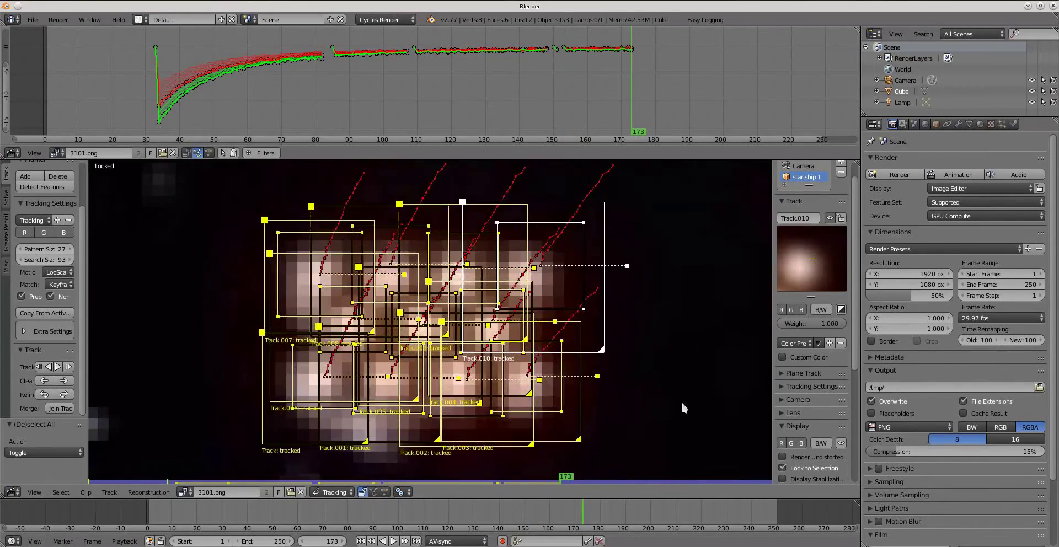
- Check the marker positions and continue tracking all markers forward from frame 173 until they drift off
key("a")
key("a")
scroll(436, 337, "down", 9)
scroll(438, 343, "up", 6)
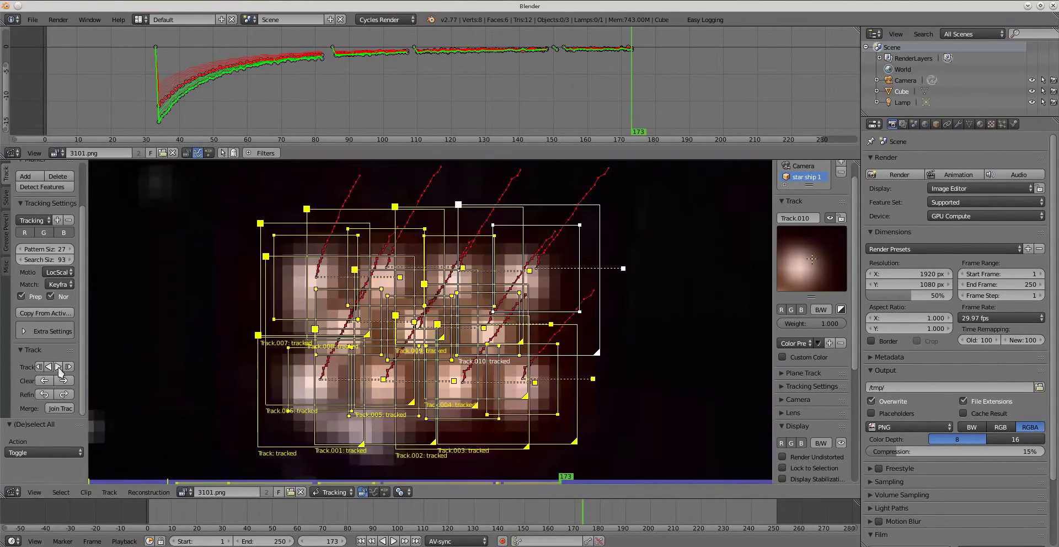
scroll(439, 343, "down", 2)
key("ctrl+t")
left_click(545, 492)
- Step back to frame 181 and clear all tracks after it
key("Left")
key("Left")
key("Left")
key("Left")
key("Left")
key("Left")
key("Left")
key("Left")
scroll(388, 381, "up", 2)
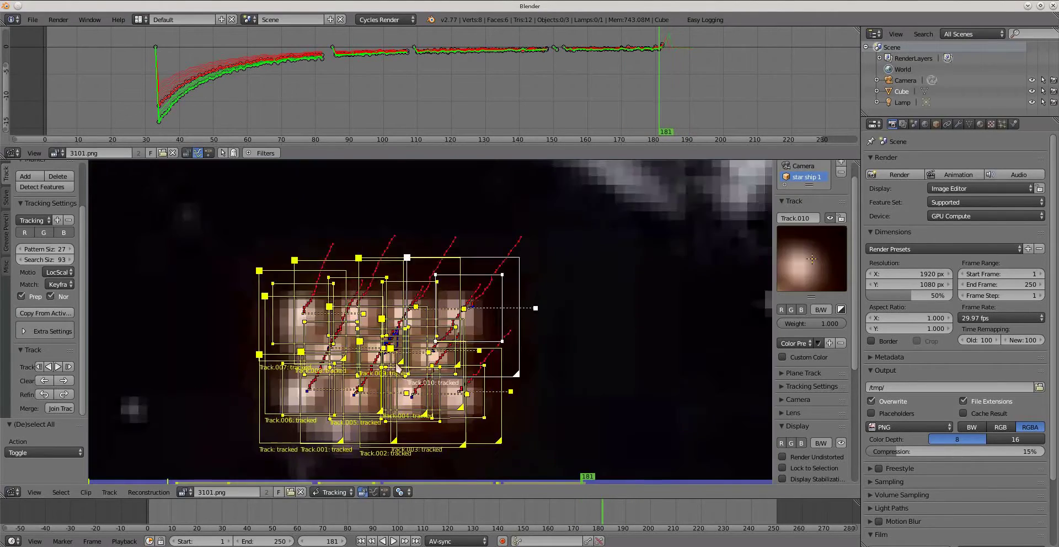
left_click(63, 381)
- Advance to frame 184 and move all markers together onto the engine lights
key("Right")
key("Right")
key("Right")
key("a")
key("a")
key("g")
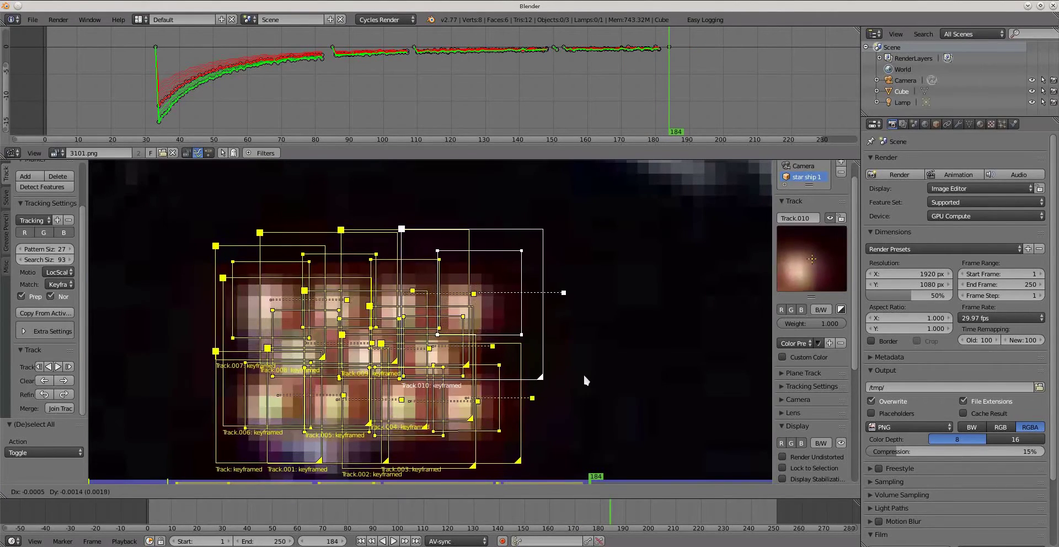
right_click(585, 372)
- Realign the individual top-row markers on their lights at frame 184 and refine them forward
right_click(278, 293)
key("g")
left_click(271, 304)
left_click(64, 394)
right_click(349, 289)
key("g")
left_click(337, 301)
left_click(64, 394)
right_click(491, 303)
key("g")
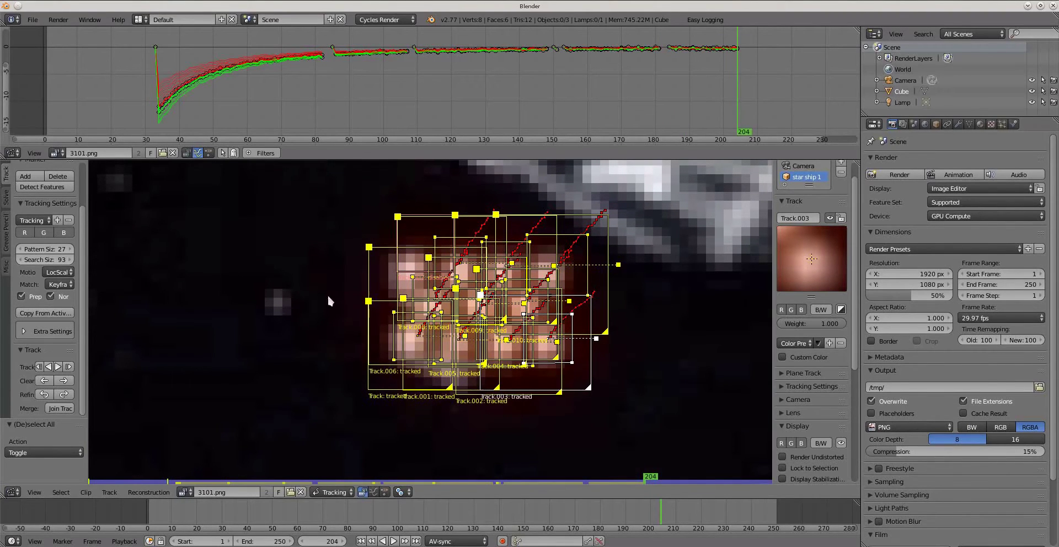
- Solve the ship's object motion with automatic keyframe selection, and deselect all markers
left_click(6, 197)
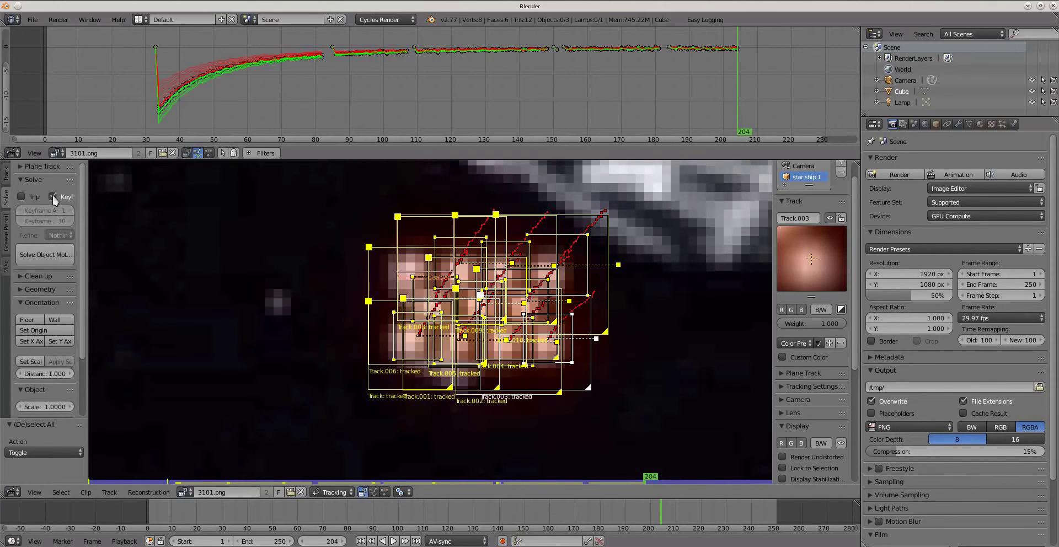
left_click(45, 254)
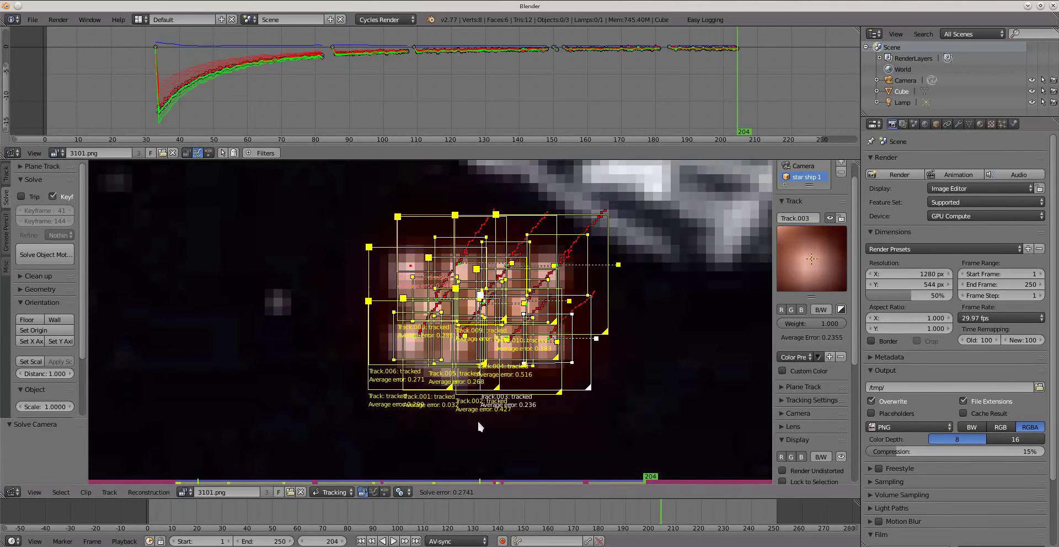
key("a")
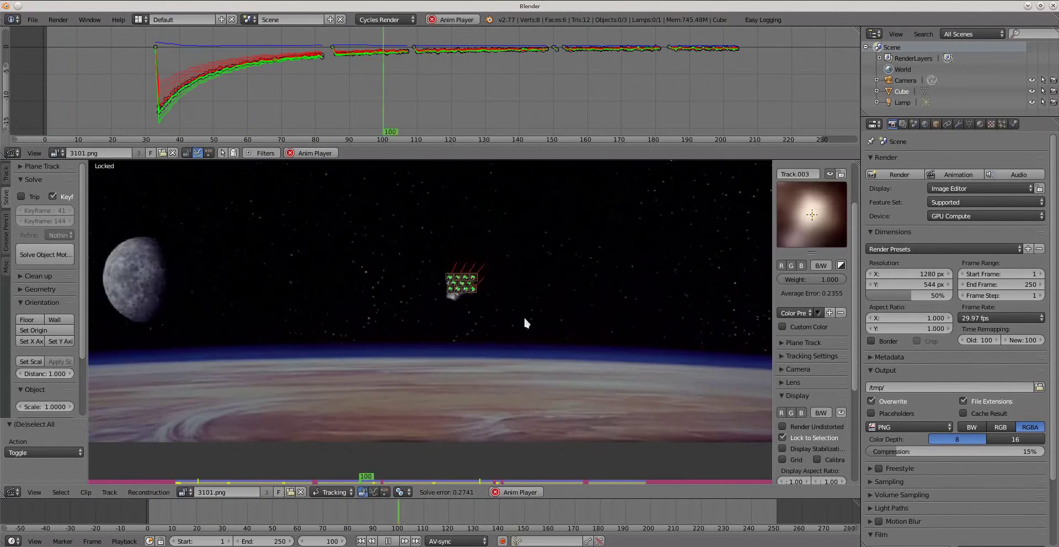
- Play the footage with the view locked to a selected marker to check how steadily the tracks follow the ship
left_click(782, 438)
left_click(782, 438)
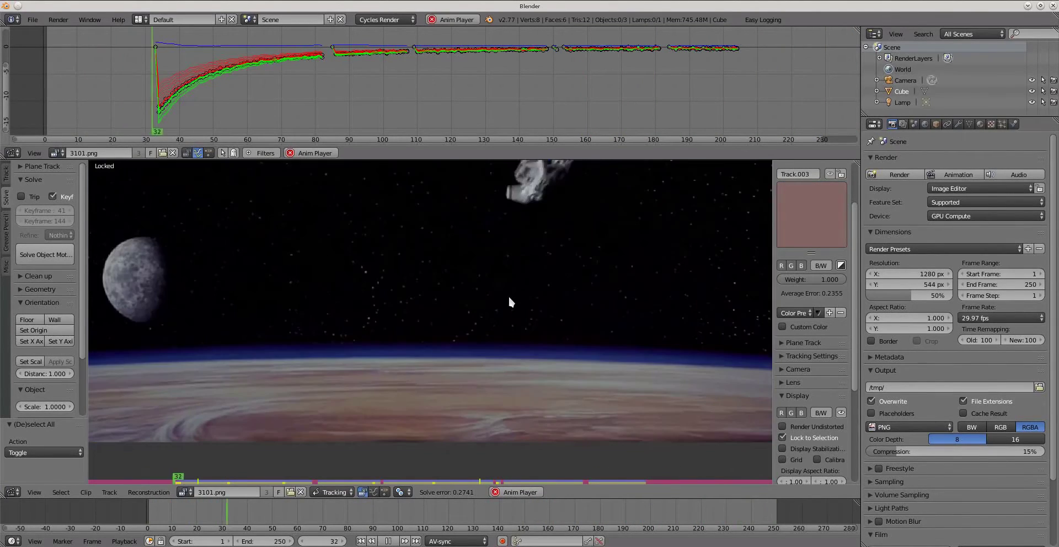
key("alt+a")
mouse_move(537, 280)
right_mouse_down()
mouse_move(524, 297)
mouse_move(492, 298)
right_mouse_up()
right_click(486, 299)
left_click(397, 299)
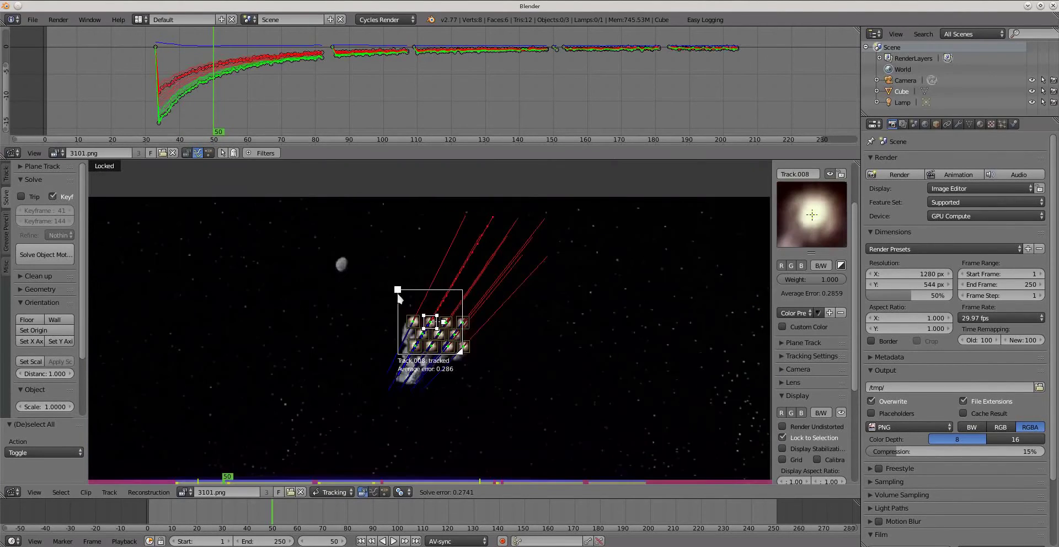
middle_click_drag(530, 396, 543, 365)
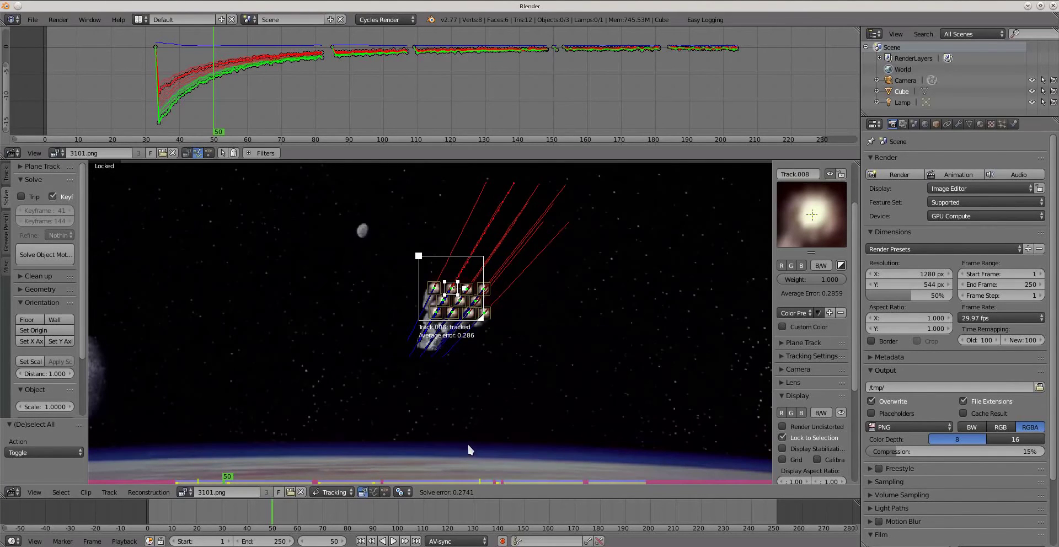
key("alt+a")
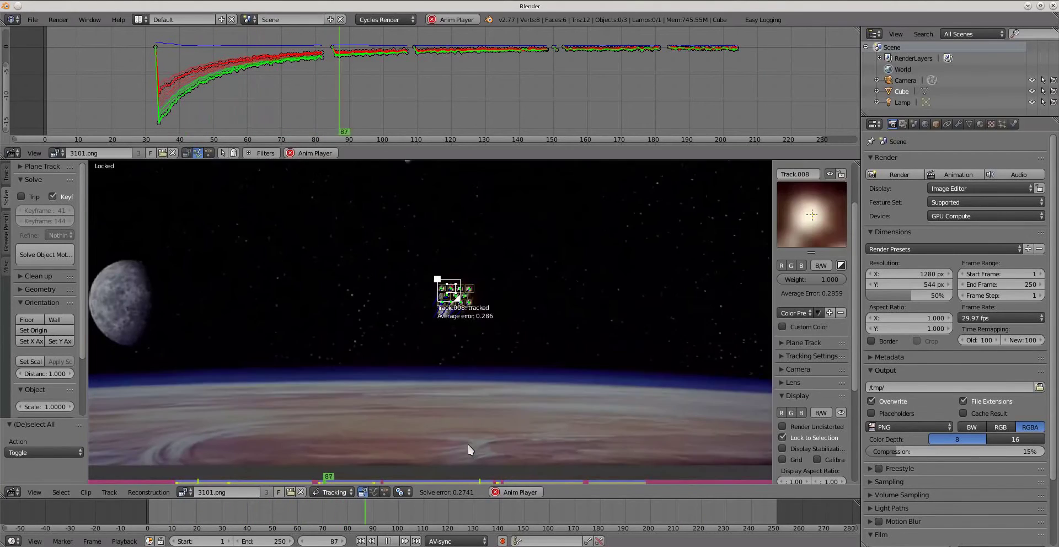
key("alt+a")
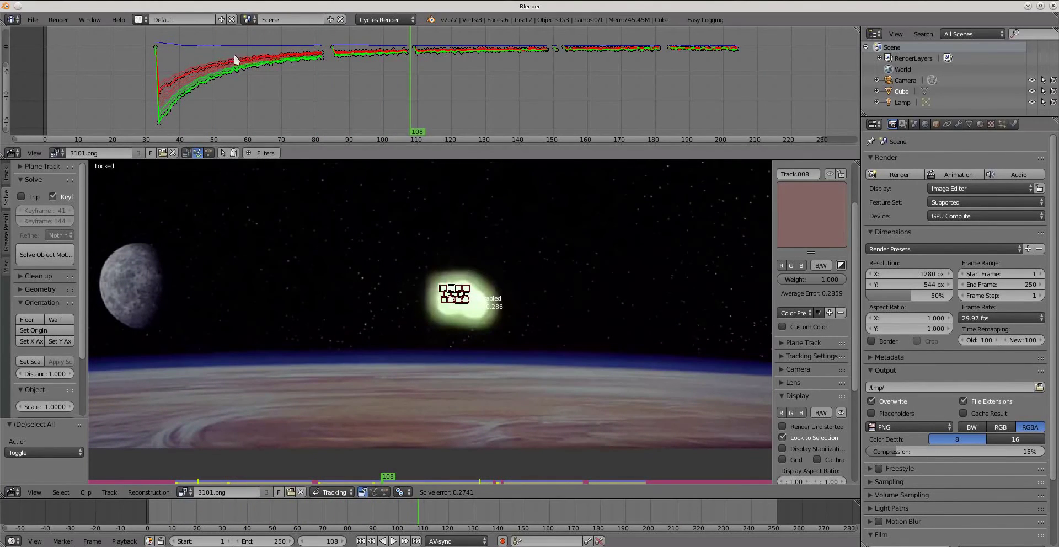
- Examine the marker motion and error curves in the graph across the whole frame range
scroll(235, 58, "up", 4)
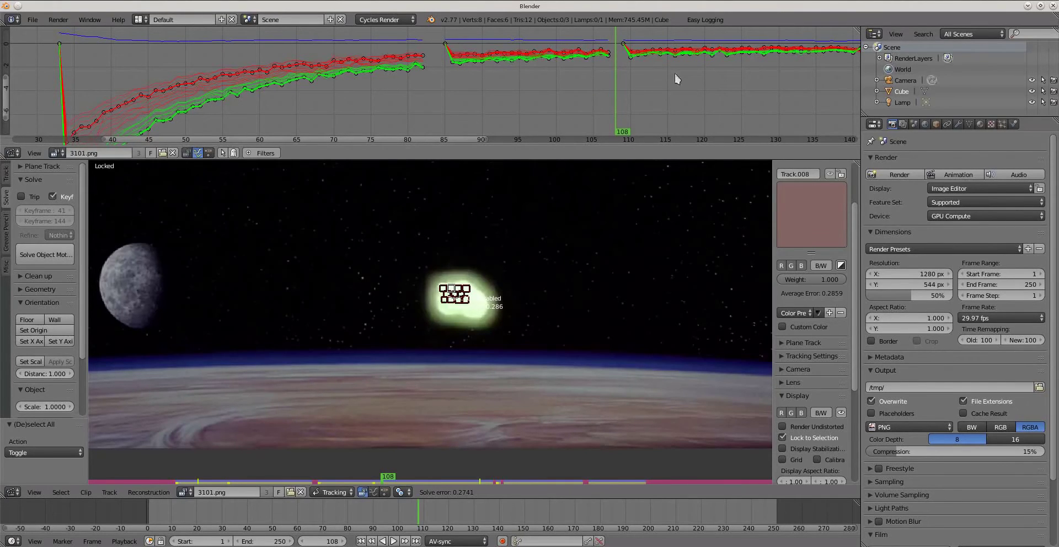
middle_click_drag(703, 91, 243, 98)
middle_click_drag(750, 86, 565, 99)
middle_click_drag(147, 95, 482, 80)
key("Home")
scroll(514, 81, "down", 1)
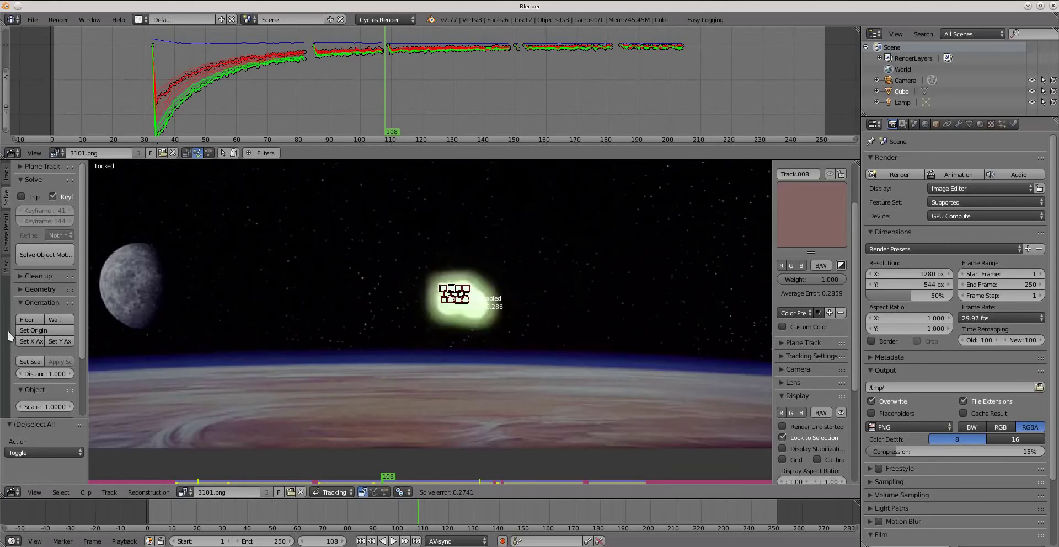
- Collapse the orientation and object settings and expand the geometry tools for the solved track
scroll(40, 375, "down", 2)
left_click(42, 260)
left_click(39, 272)
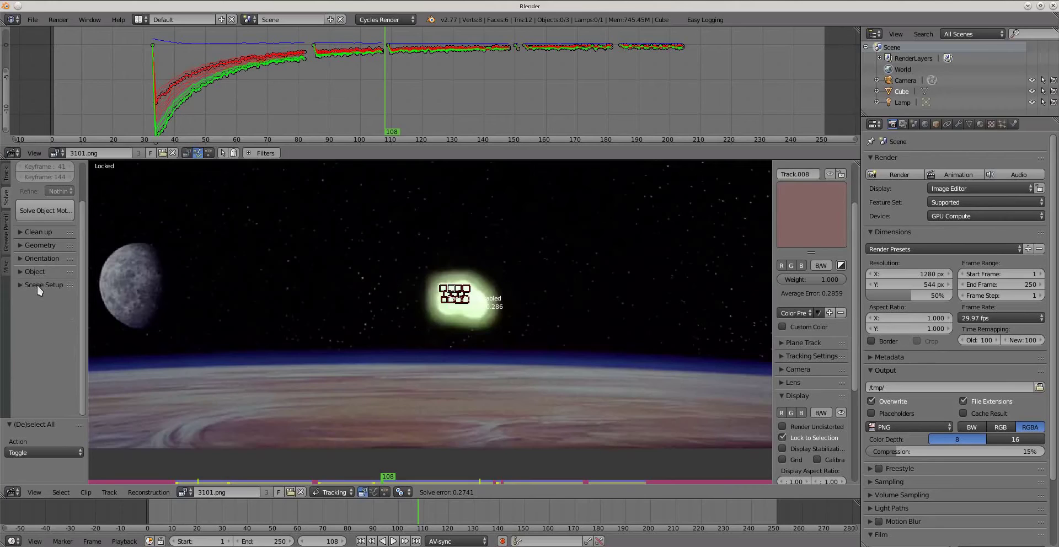
left_click(39, 246)
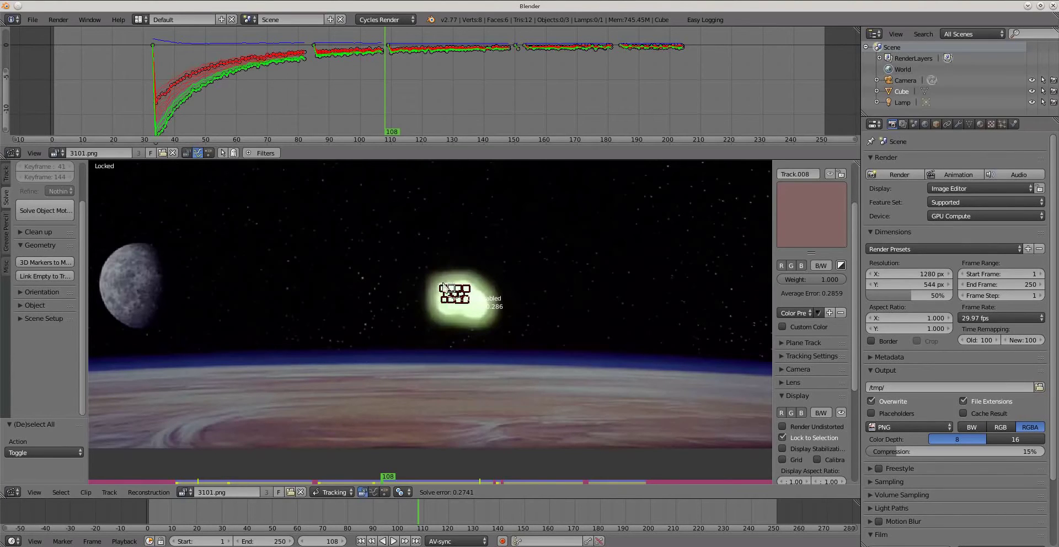
- Step forward and back through the frames around 108, then back to frame 64, examining how the markers follow the ship
key("Left")
key("Right")
key("Right")
key("Right")
key("Right")
key("Right")
key("Right")
key("Right")
key("Right")
key("Right")
key("Right")
key("Right")
key("Right")
key("Right")
key("Right")
key("Right")
key("Left")
key("Left")
key("Left")
key("Left")
key("Left")
key("Left")
key("Left")
key("Left")
key("Left")
key("Left")
key("Left")
key("Left")
key("Left")
key("Left")
key("Left")
key("Left")
key("Left")
key("Left")
key("Left")
key("Left")
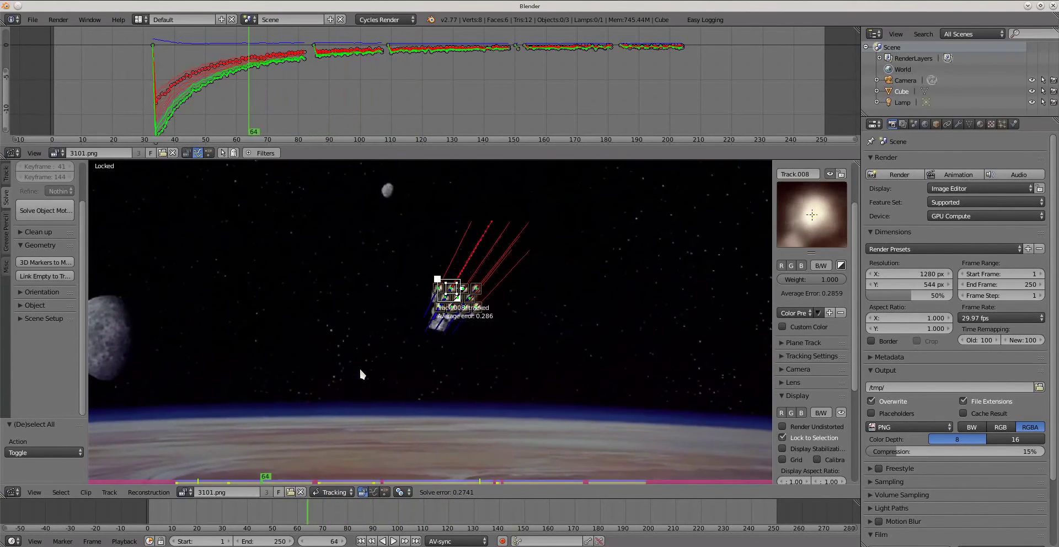
- Compare the markers frame by frame across the flash around frame 84, ending at frame 82
key("Right")
key("Right")
key("Right")
key("Right")
key("Right")
key("Right")
key("Right")
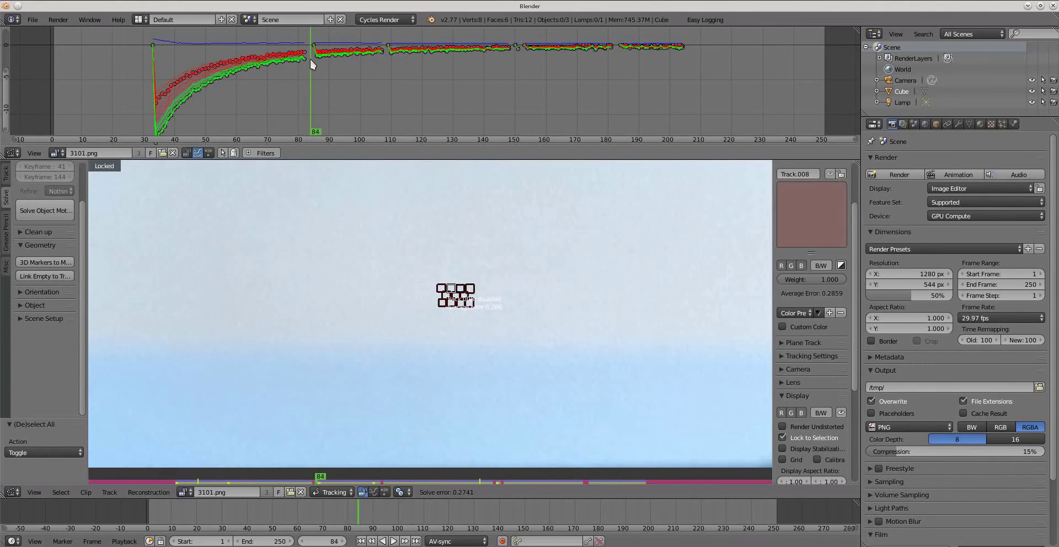
key("Right")
key("Left")
key("Left")
key("Left")
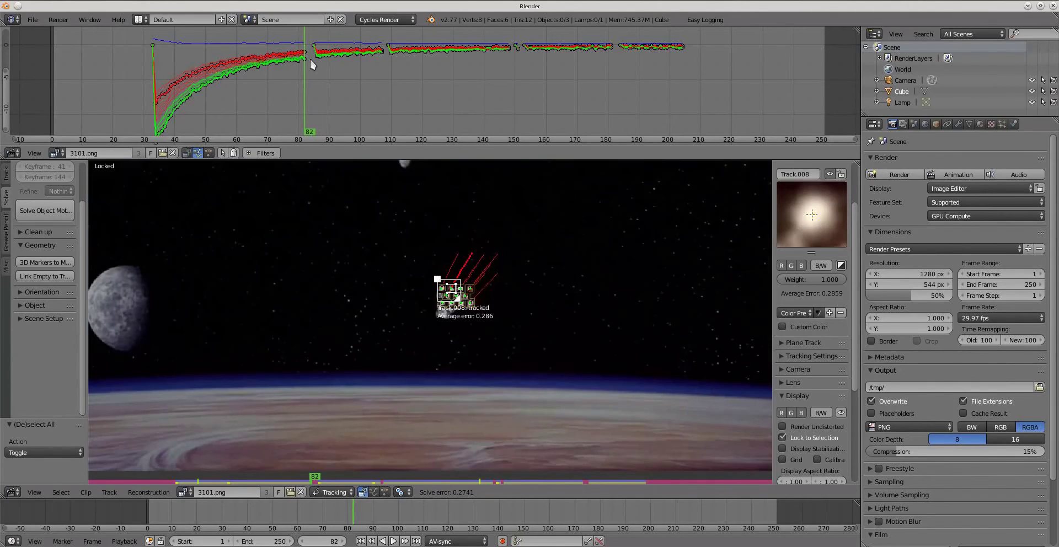
key("Right")
key("Left")
key("Right")
key("Right")
key("Left")
key("Left")
- Convert the solved 3D markers to a mesh and show the scene through the camera in the 3D view
left_click(50, 263)
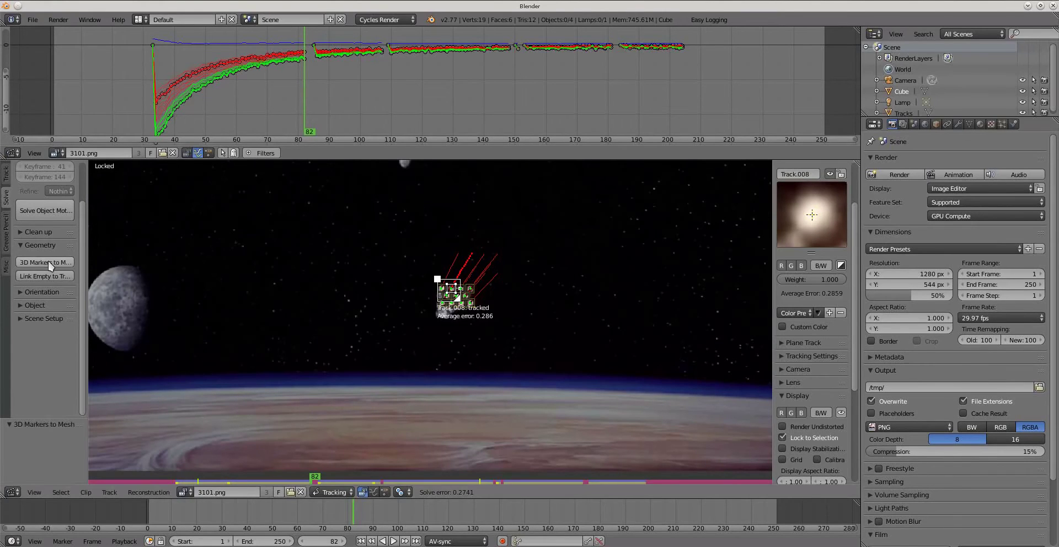
left_click(12, 496)
left_click(31, 485)
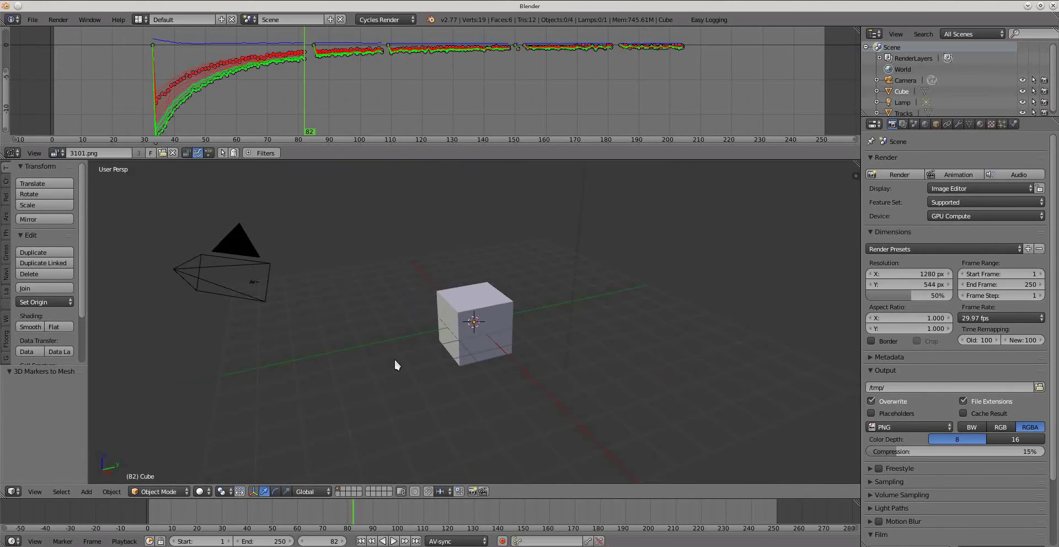
key("KP_0")
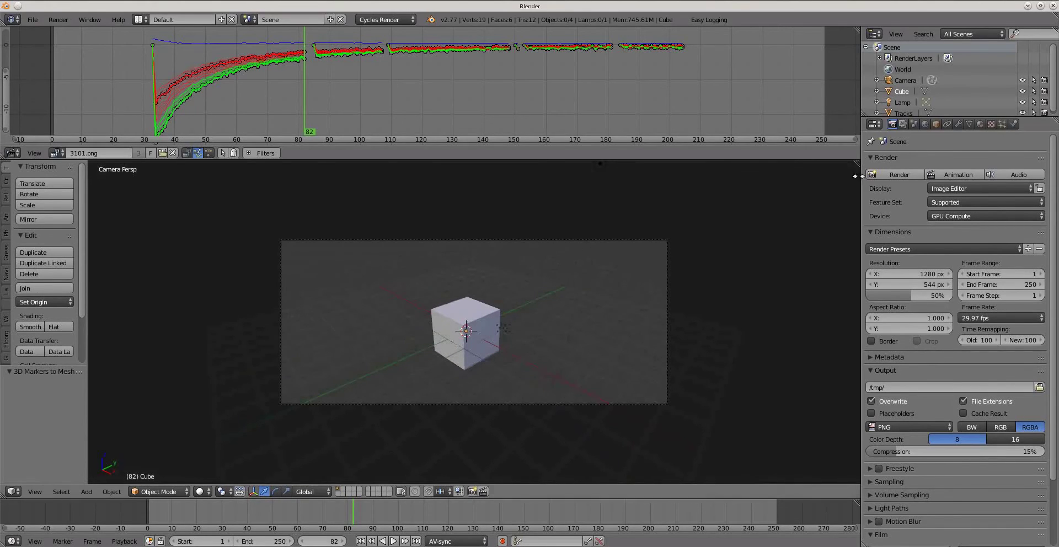
- Add a background image to the camera view using the movie clip from the camera as its source
key("n")
scroll(799, 388, "down", 8)
scroll(798, 389, "down", 5)
left_click(772, 443)
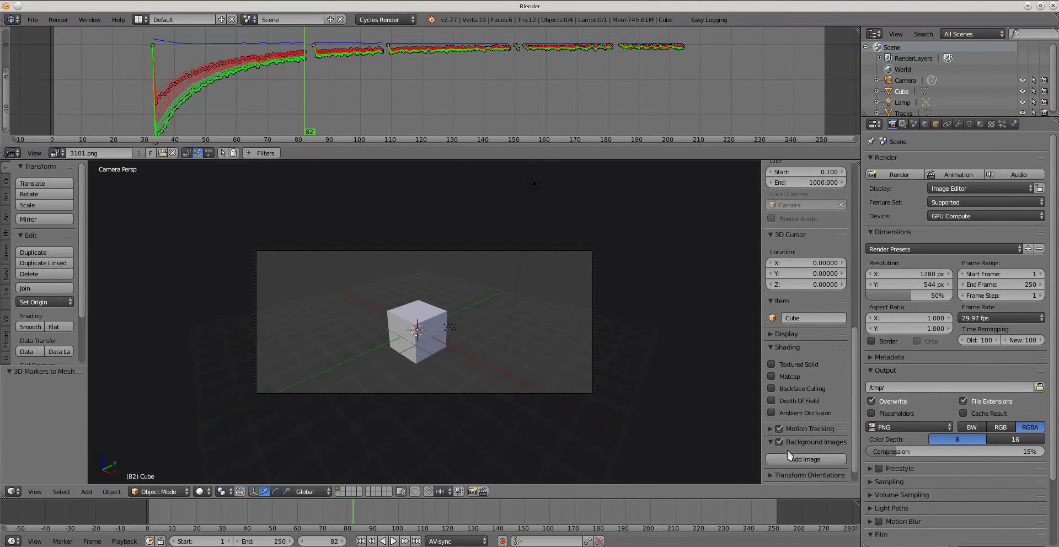
scroll(811, 458, "down", 4)
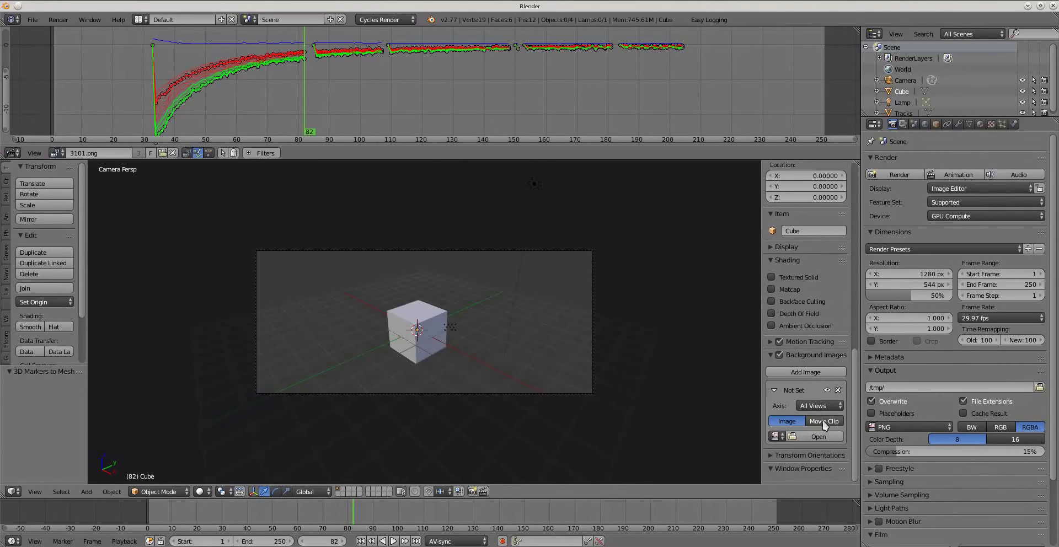
left_click(824, 422)
key("Home")
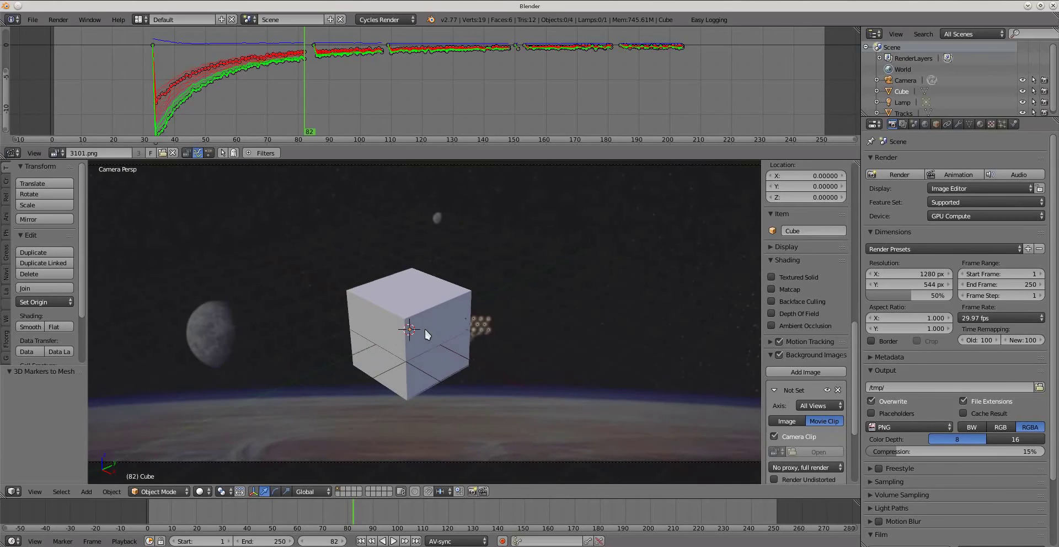
- Delete the default cube from the scene
key("x")
left_click(400, 299)
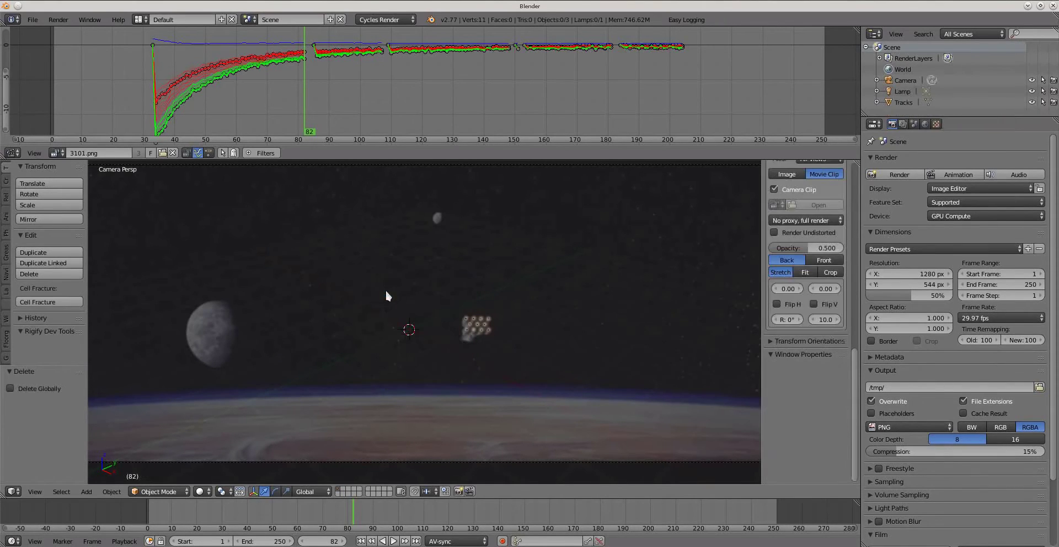
- Add an Object Solver constraint to the Tracks mesh with object star ship 1 and camera Camera, and set the inverse
right_click(478, 329)
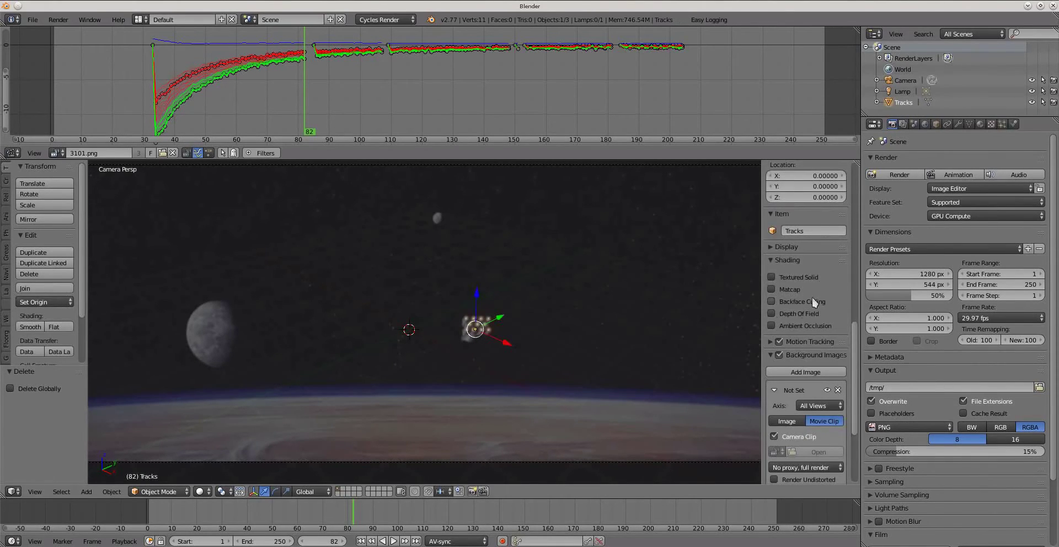
left_click(948, 124)
left_click(919, 161)
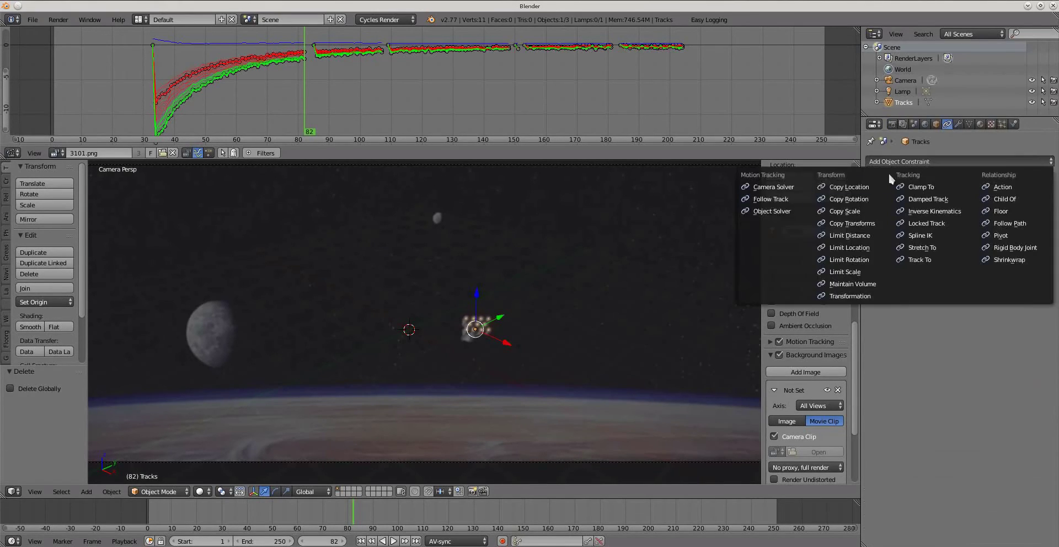
left_click(785, 214)
left_click(949, 218)
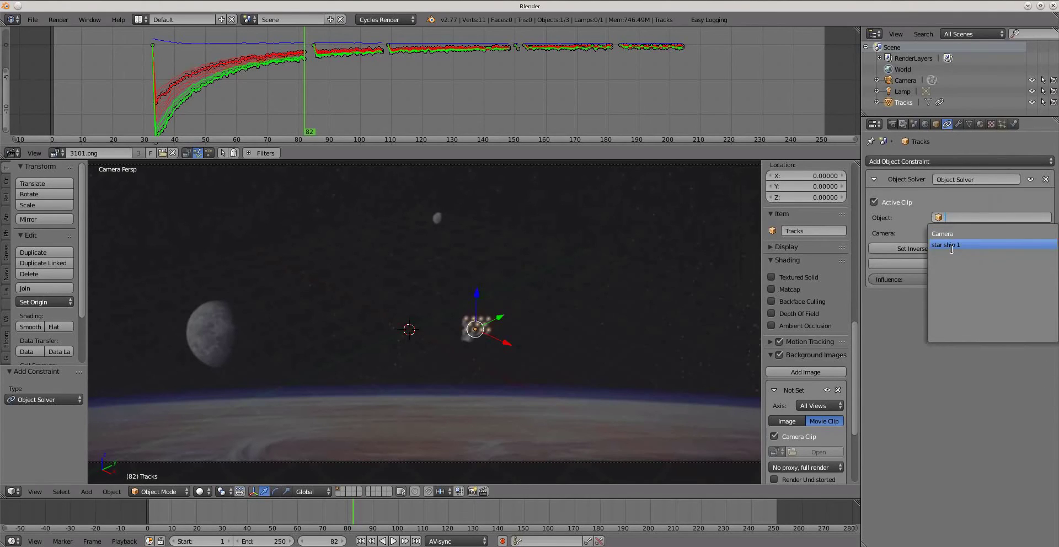
left_click(951, 246)
left_click(947, 232)
left_click(948, 249)
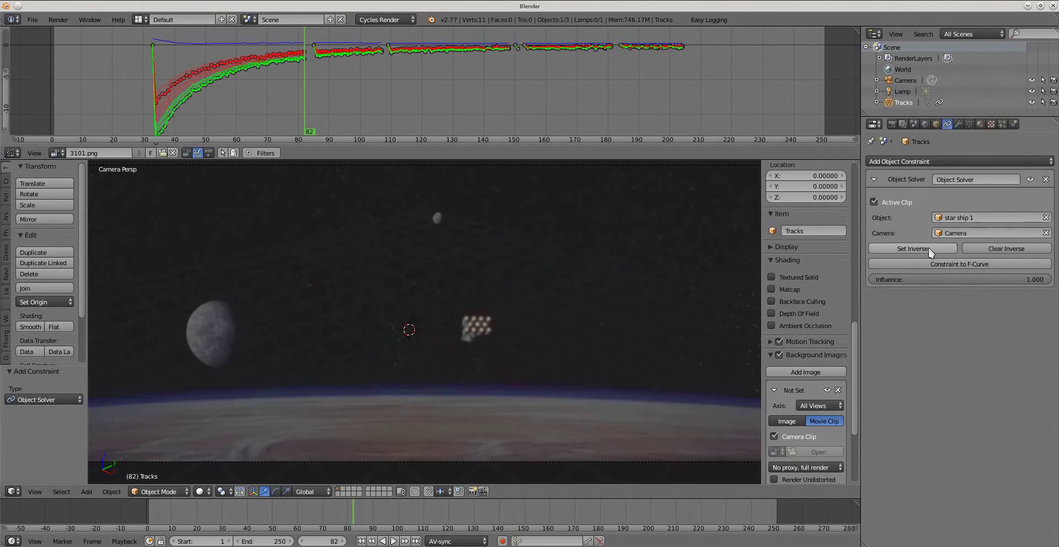
left_click(926, 249)
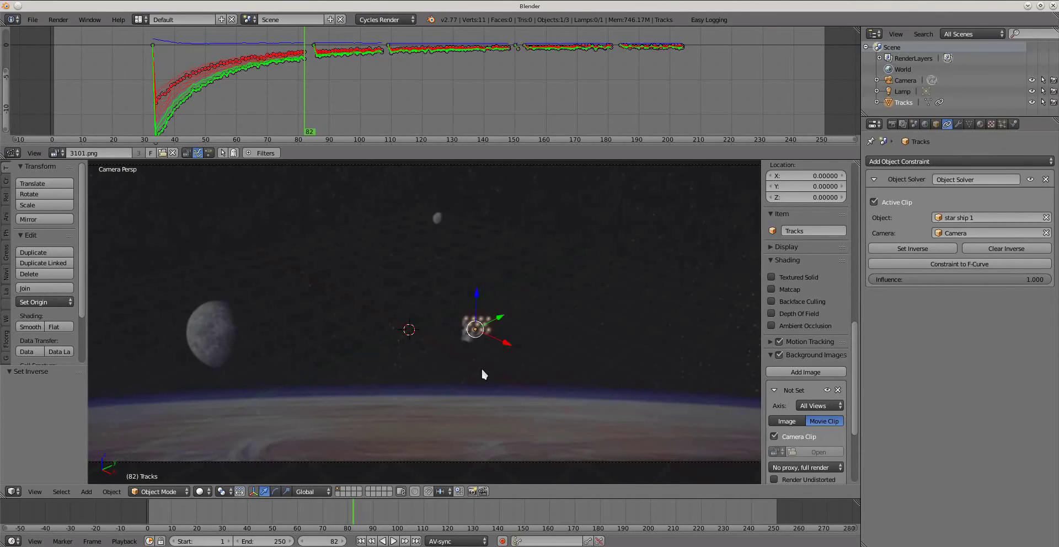
- Play the animation forward and in reverse to check how the Tracks mesh follows the ship in the camera view
key("alt+a")
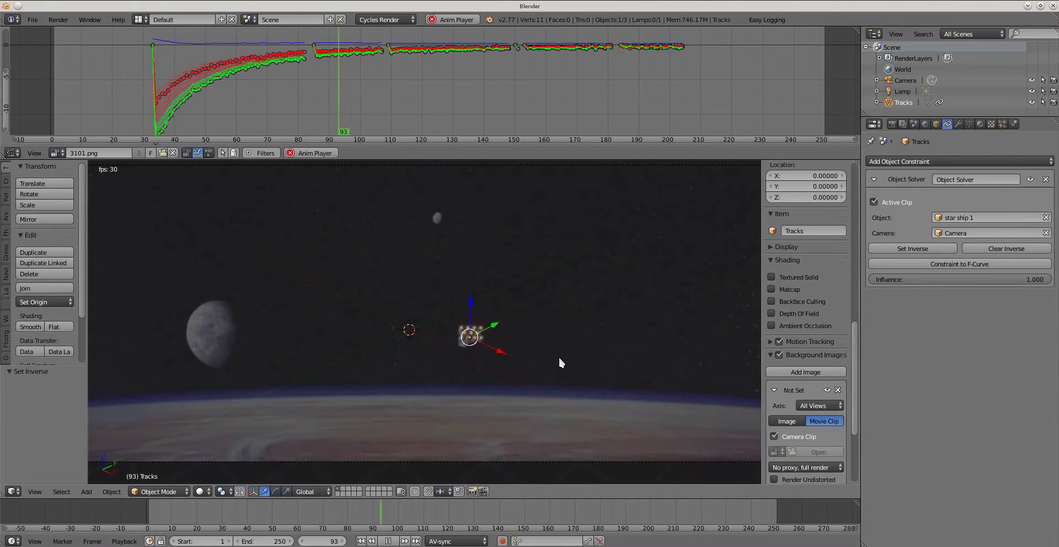
key("alt+a")
scroll(503, 295, "down", 2)
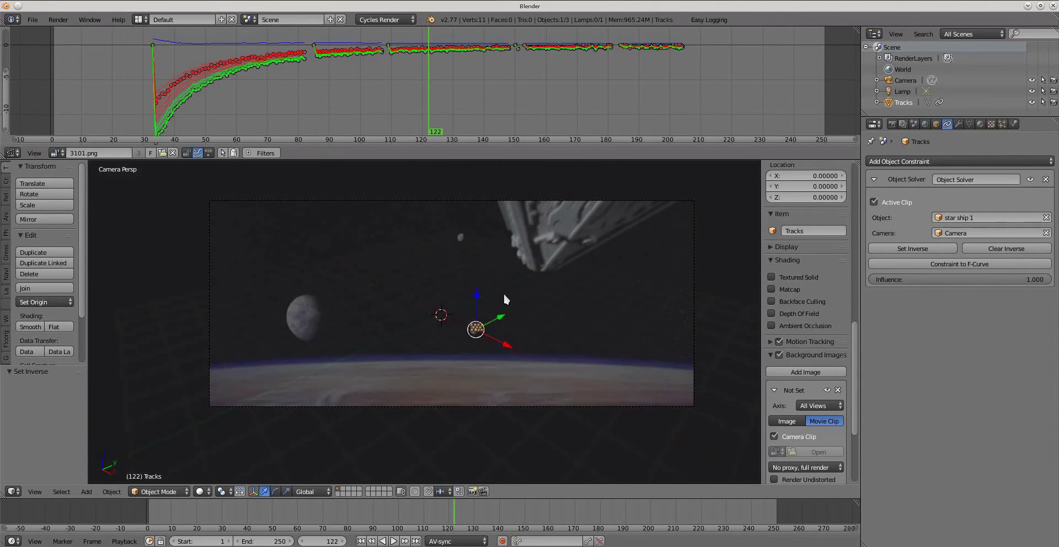
middle_click_drag(552, 313, 517, 348, "shift")
key("alt+shift+a")
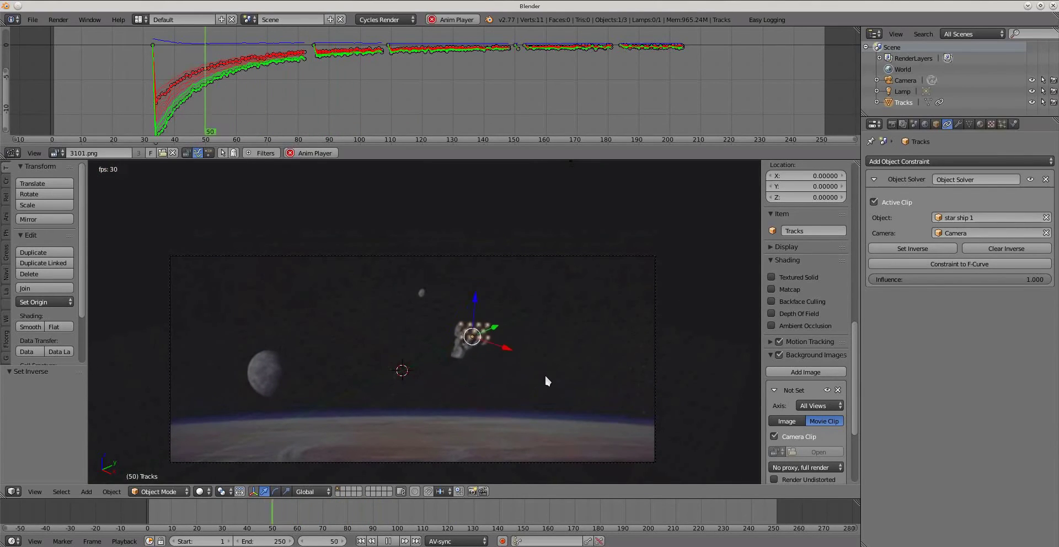
key("alt+a")
- Step back to frame 18 to examine where the mesh points lie before the ship's engine lights enter the picture
key("Left")
key("Left")
key("Left")
key("Left")
key("Left")
key("Left")
key("Left")
key("Left")
key("Left")
key("Left")
key("Left")
key("Left")
key("Left")
key("Left")
key("Left")
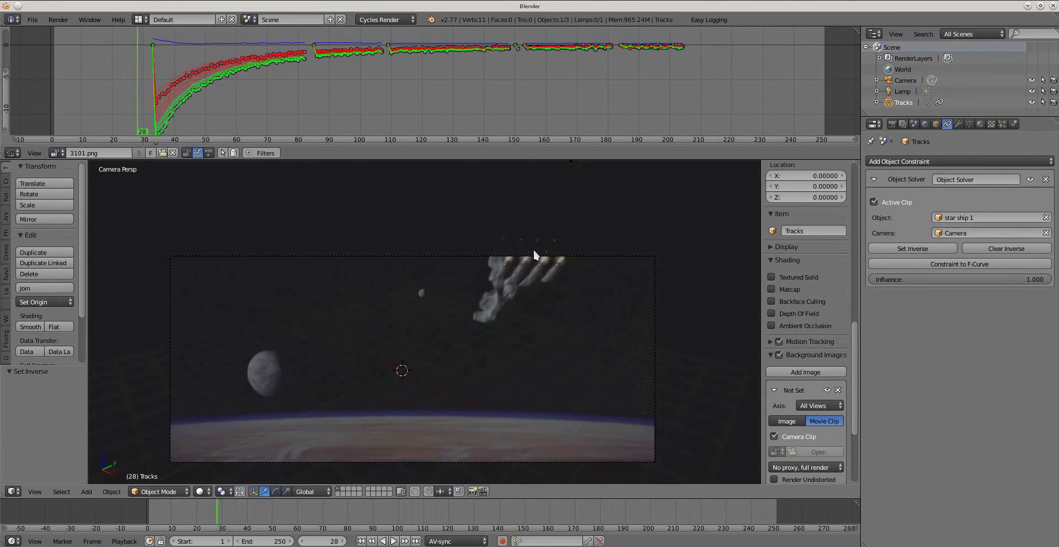
key("Left")
key("Left")
key("Left")
key("Left")
key("Left")
key("Left")
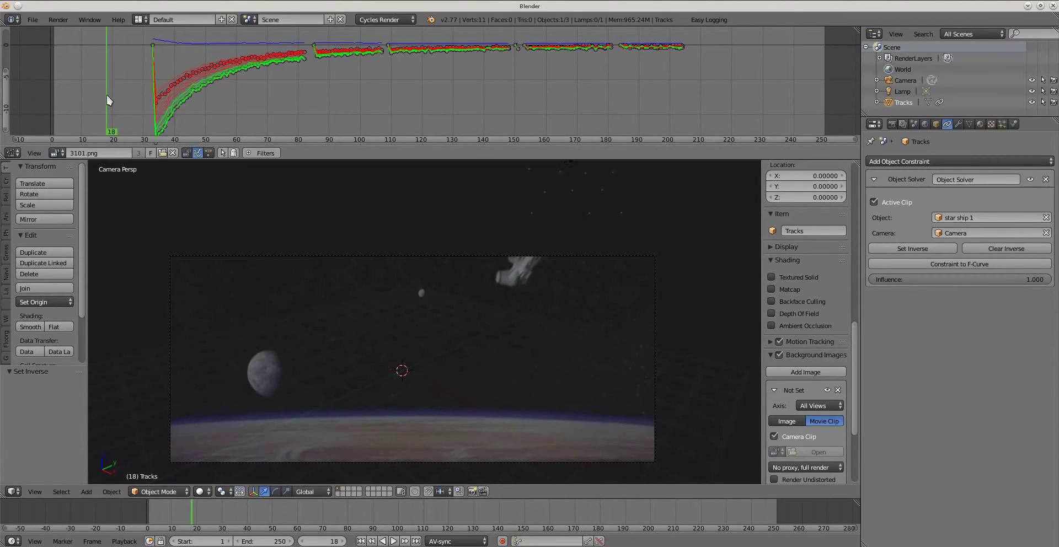
- Step back and forth between frames 18 and 35 to compare the mesh points with the engine lights entering the picture
key("Right")
key("Right")
key("Right")
key("Right")
key("Right")
key("Right")
key("Right")
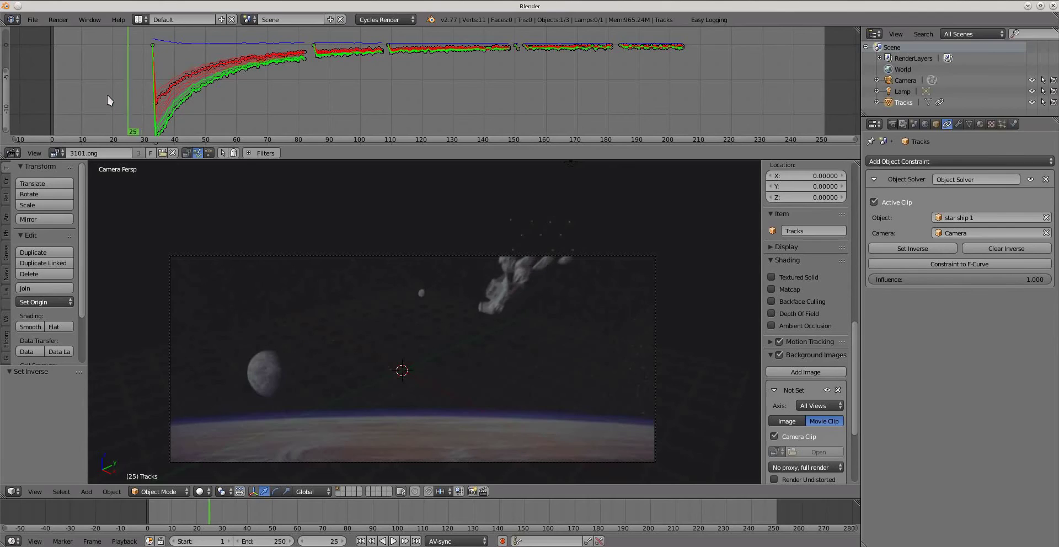
key("Right")
key("Right")
key("Right")
key("Right")
key("Right")
key("Right")
key("Right")
key("Right")
key("Right")
key("Right")
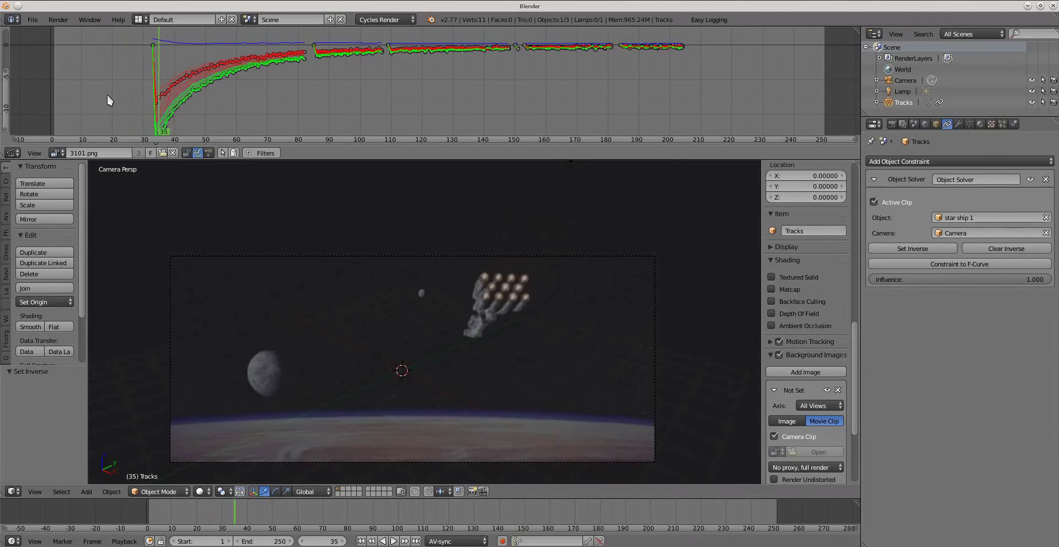
key("Left")
key("Left")
key("Left")
key("Left")
key("Left")
key("Left")
key("Left")
key("Left")
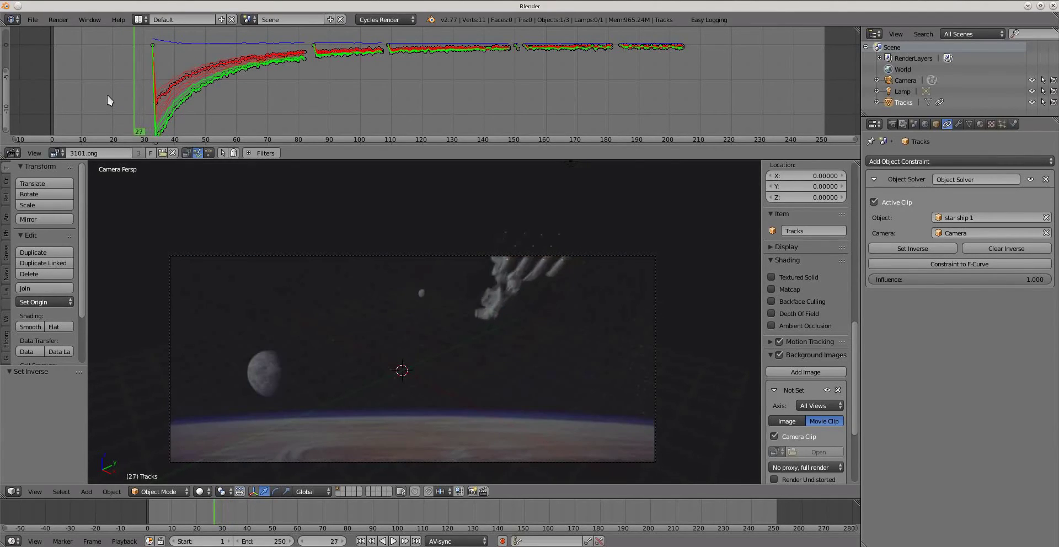
key("Left")
key("Left")
key("Left")
key("Left")
key("Left")
key("Left")
key("Left")
key("Left")
key("Left")
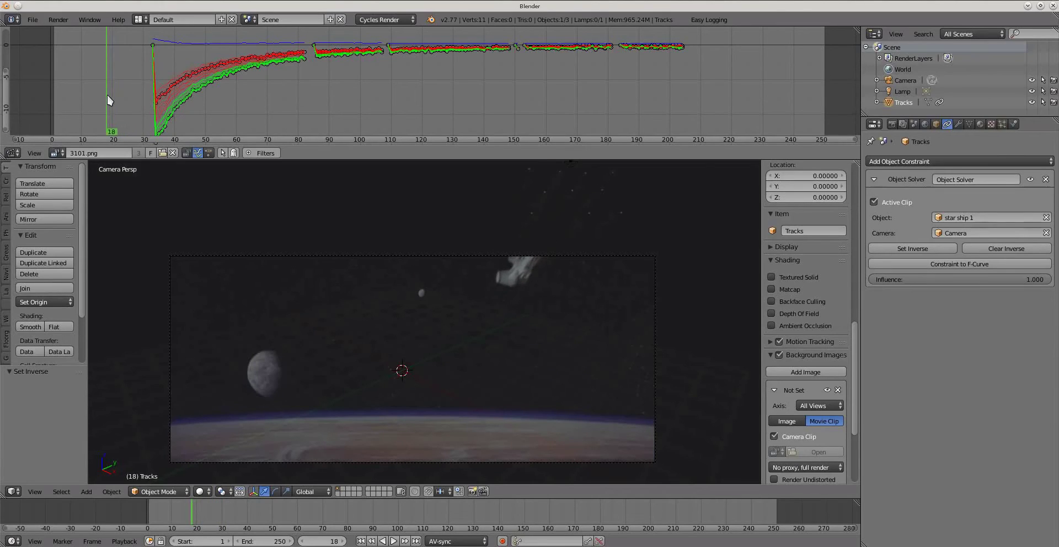
key("Right")
key("Right")
key("Right")
key("Right")
key("Right")
key("Right")
key("Right")
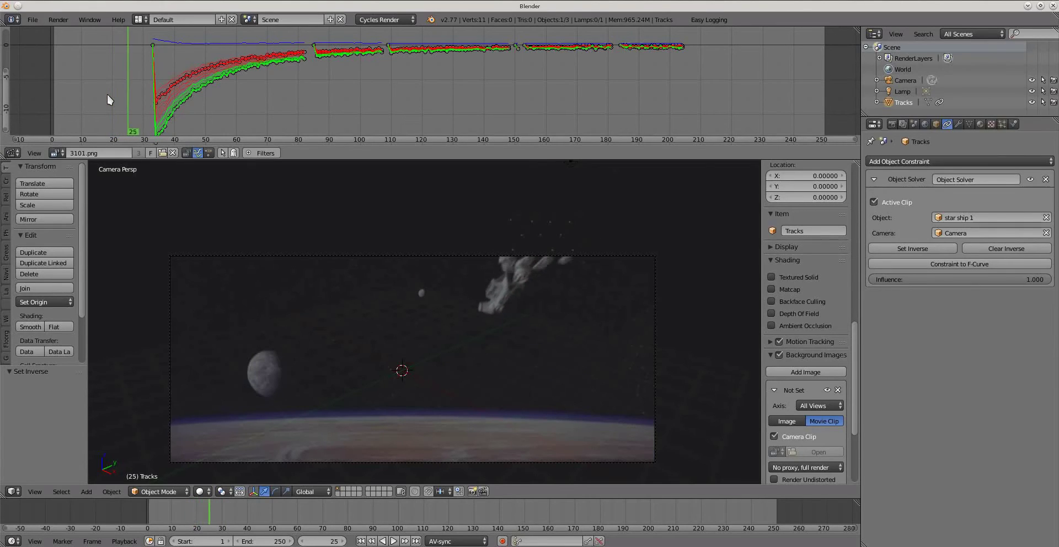
key("Right")
key("Right")
key("Right")
key("Right")
key("Right")
key("Right")
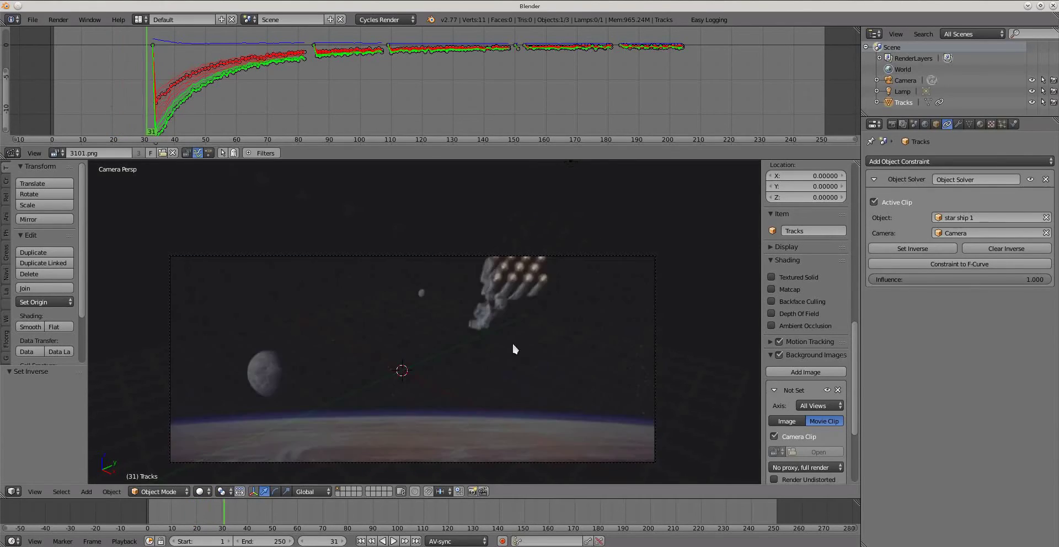
key("Right")
key("Right")
- Examine the engine lights and mesh points up close between frames 33 and 28
scroll(521, 288, "up", 3)
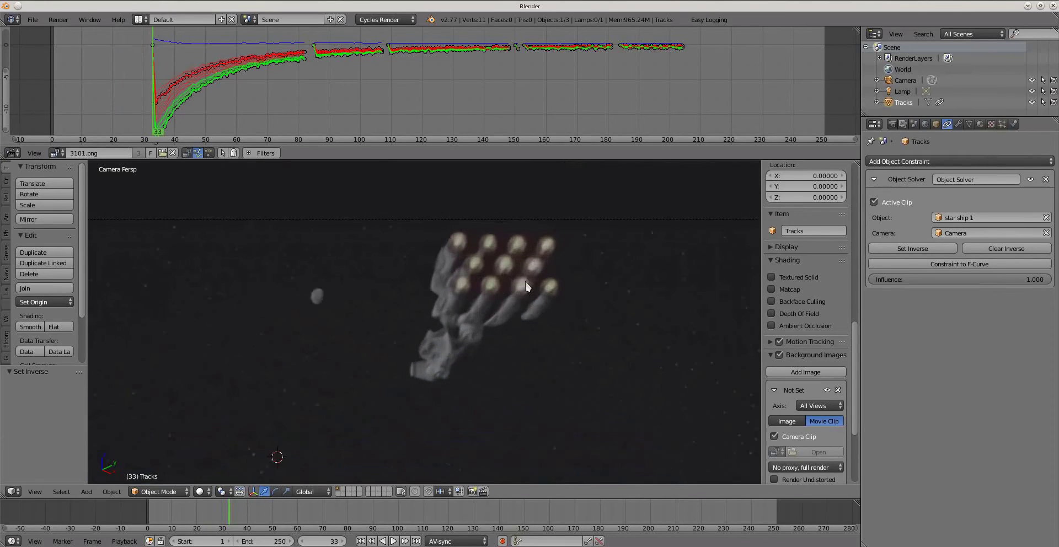
key("Left")
key("Left")
key("Left")
key("Left")
key("Left")
scroll(525, 284, "up", 1)
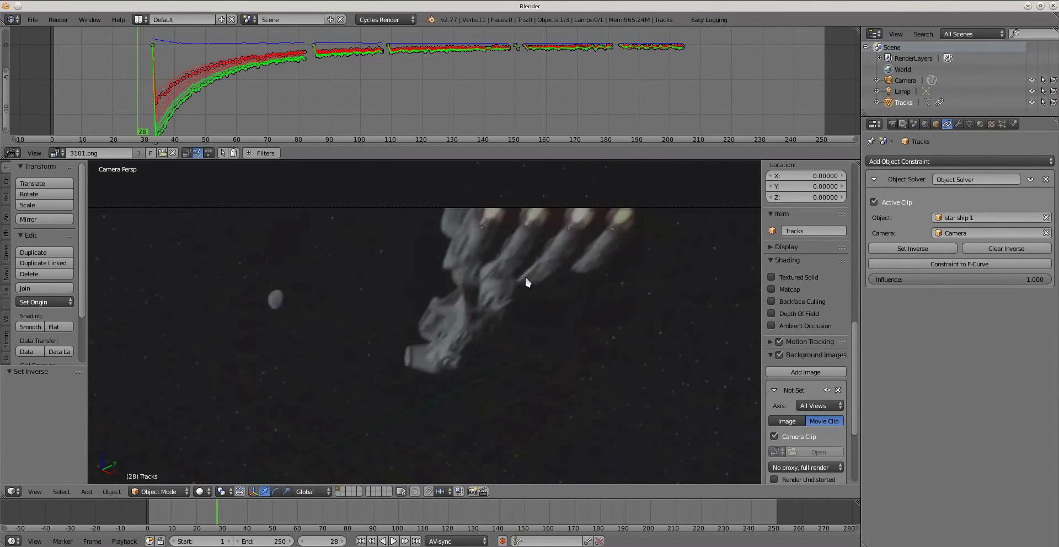
- Step forward from frame 28 to frame 43 to examine the engine lights and mesh points in the camera view
key("Right")
key("Right")
key("Right")
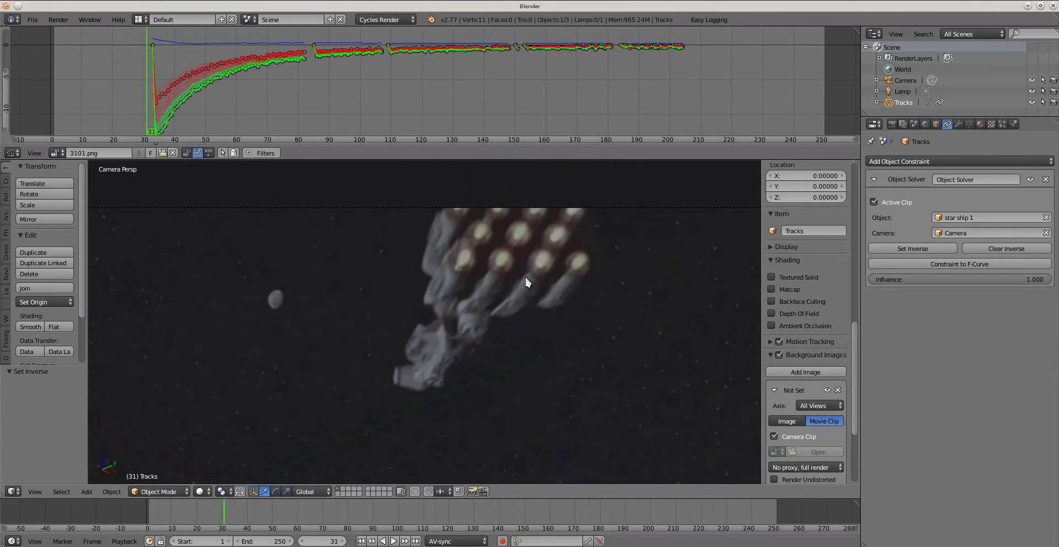
scroll(525, 281, "down", 4)
key("Right")
key("Right")
key("Right")
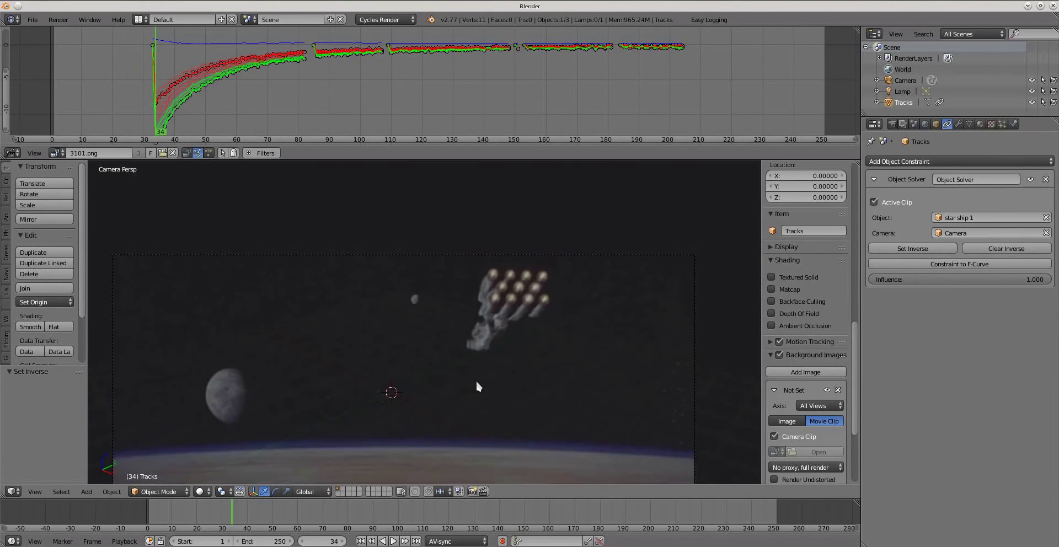
middle_click_drag(480, 380, 491, 323, "shift")
key("Right")
key("Right")
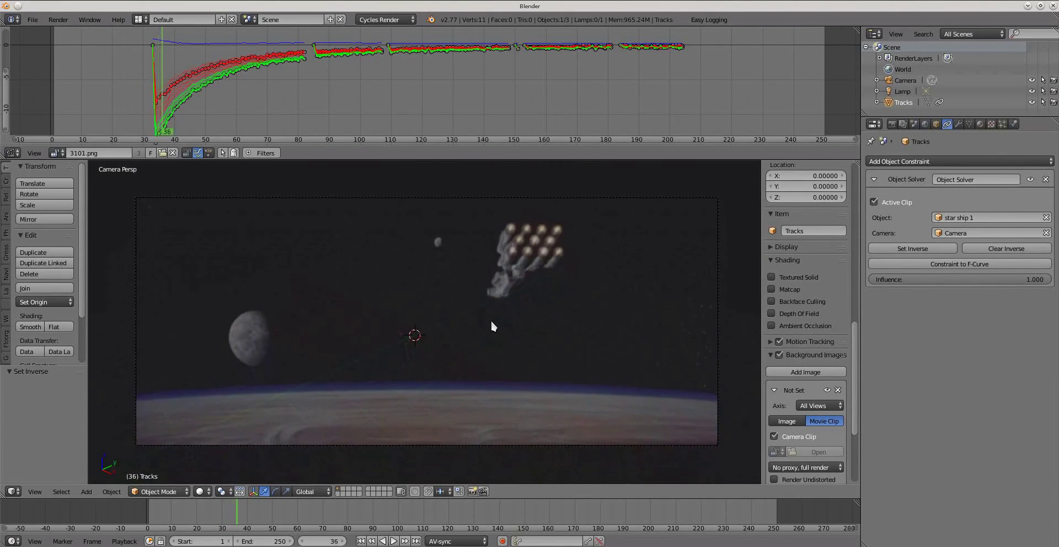
key("Right")
key("Right")
key("Right")
key("Right")
key("Right")
key("Right")
key("Right")
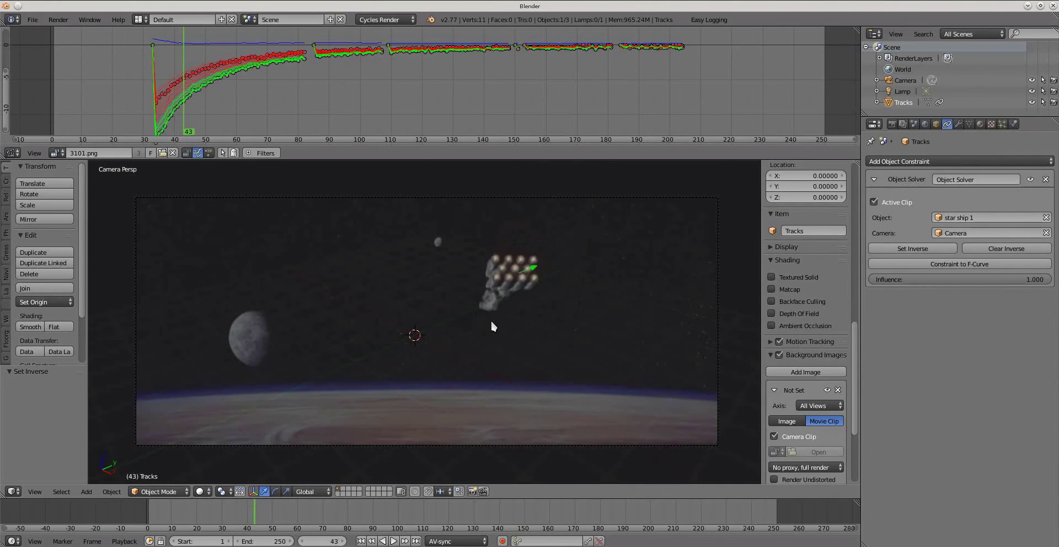
- Play the animation forward and in reverse to check the Tracks mesh against the ship, stopping at frame 33
key("alt+a")
key("alt+a")
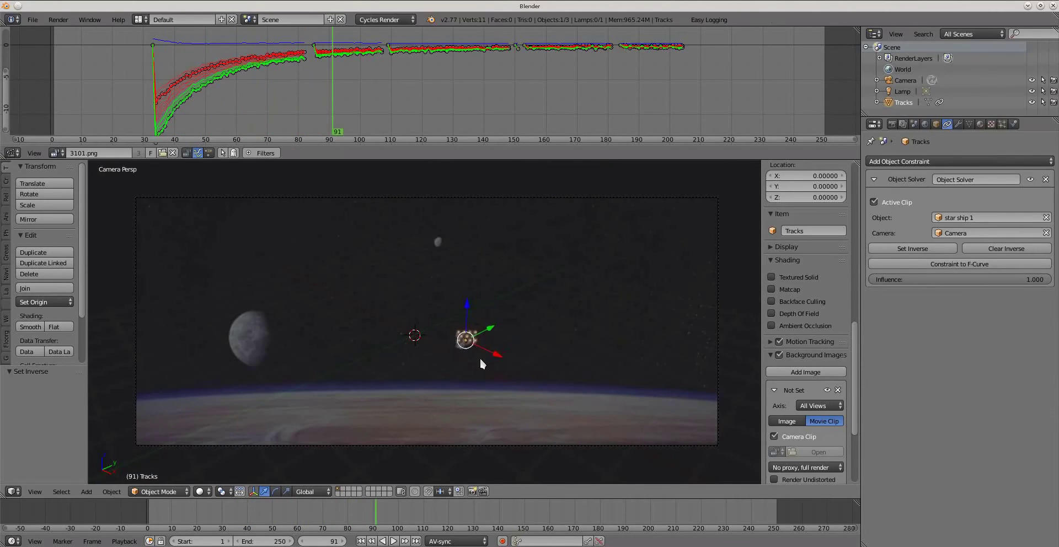
key("alt+shift+a")
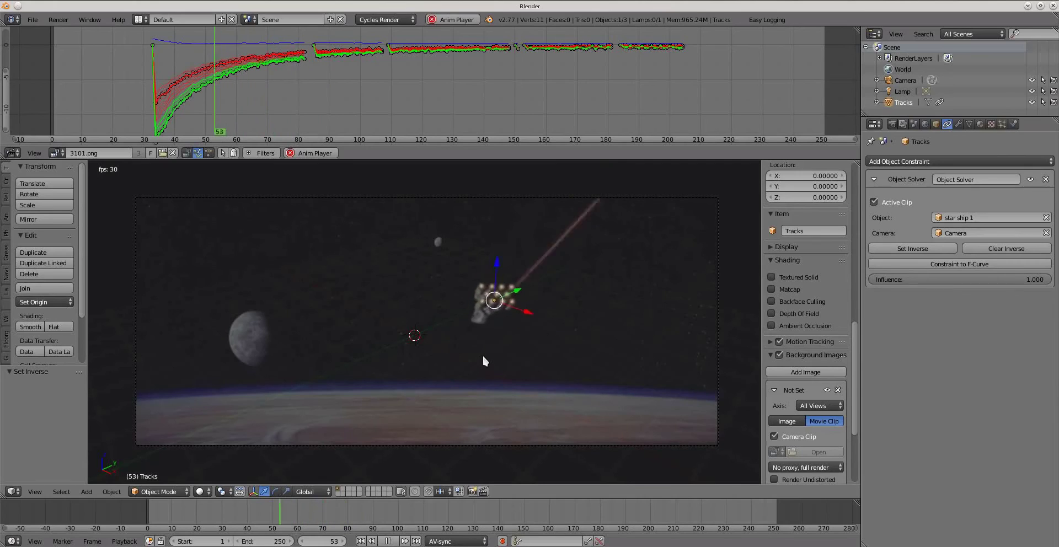
key("alt+a")
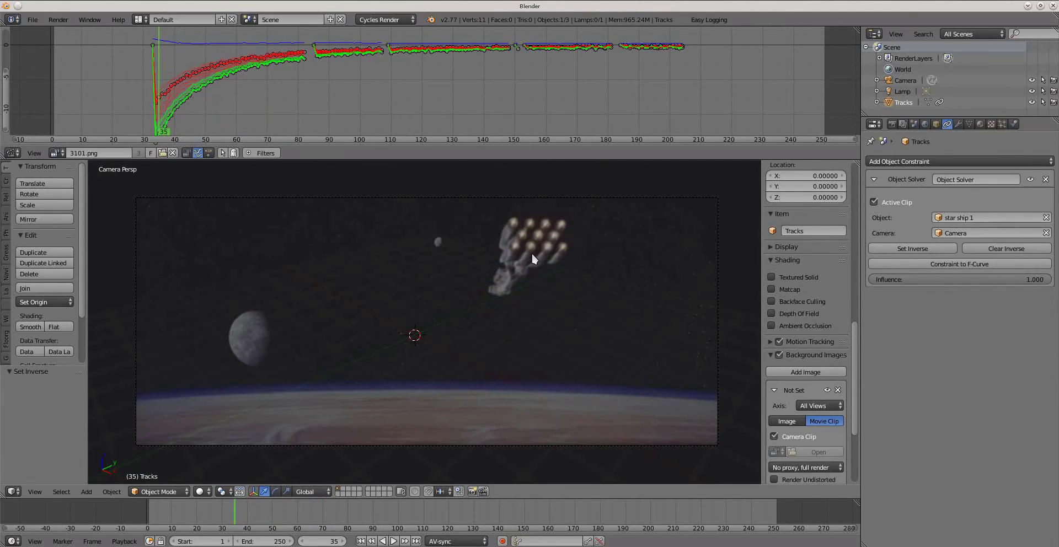
key("alt+shift+a")
key("alt+a")
key("alt+a")
key("alt+a")
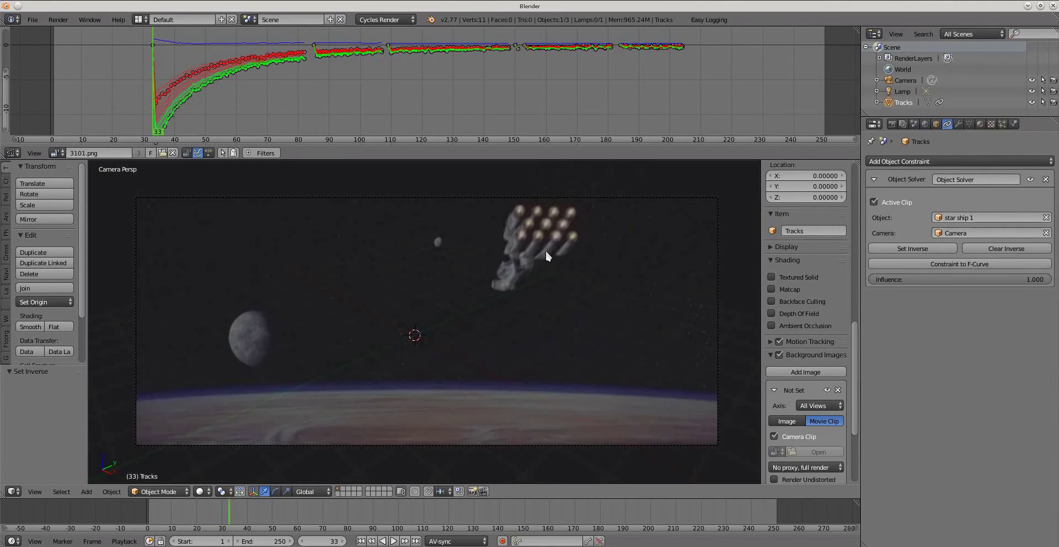
- Fill three separate triangular faces between the Tracks mesh points over the engine lights, two at the sides and one in the upper middle
key("ctrl+Tab")
left_click(624, 258)
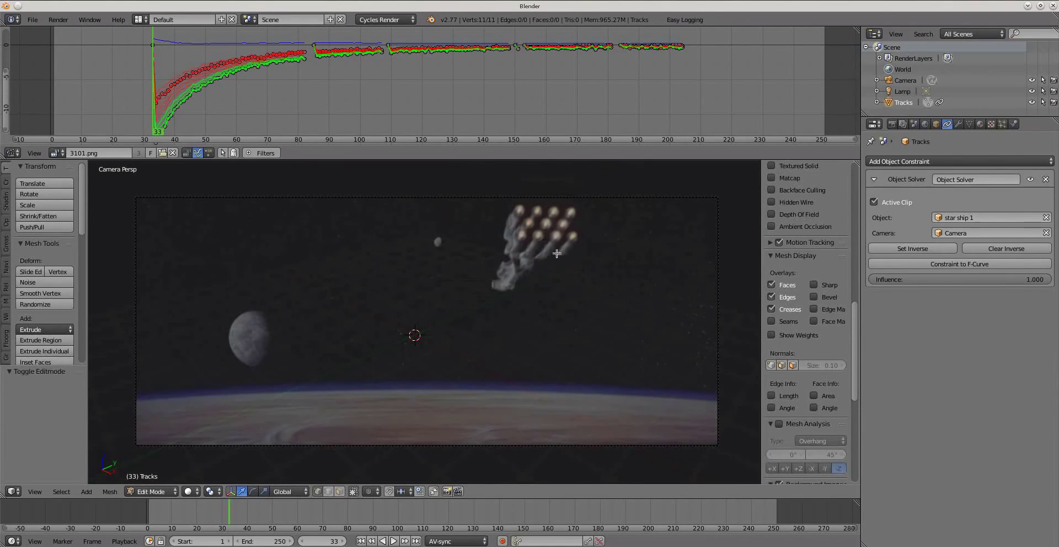
key("KP_Decimal")
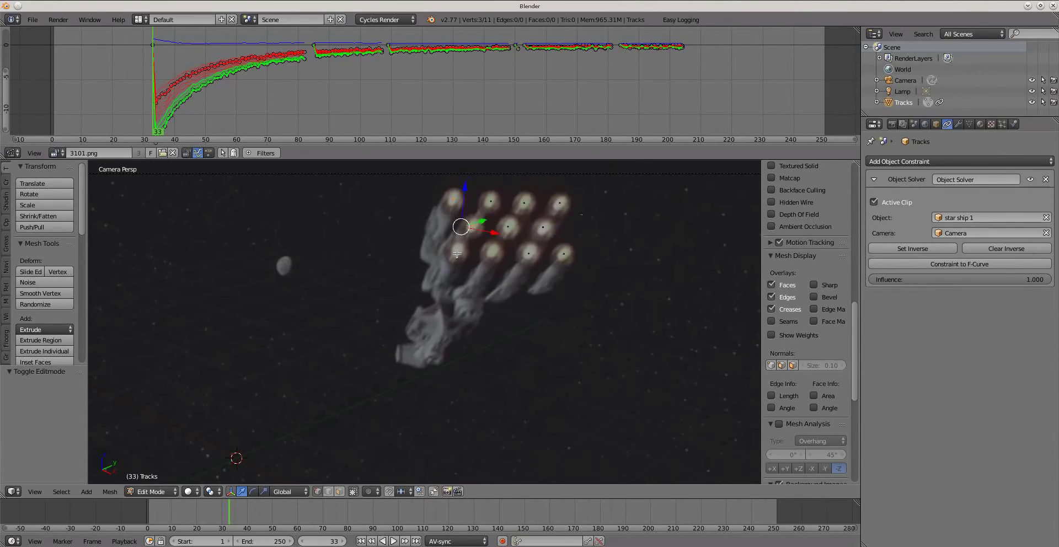
key("f")
right_click(545, 201)
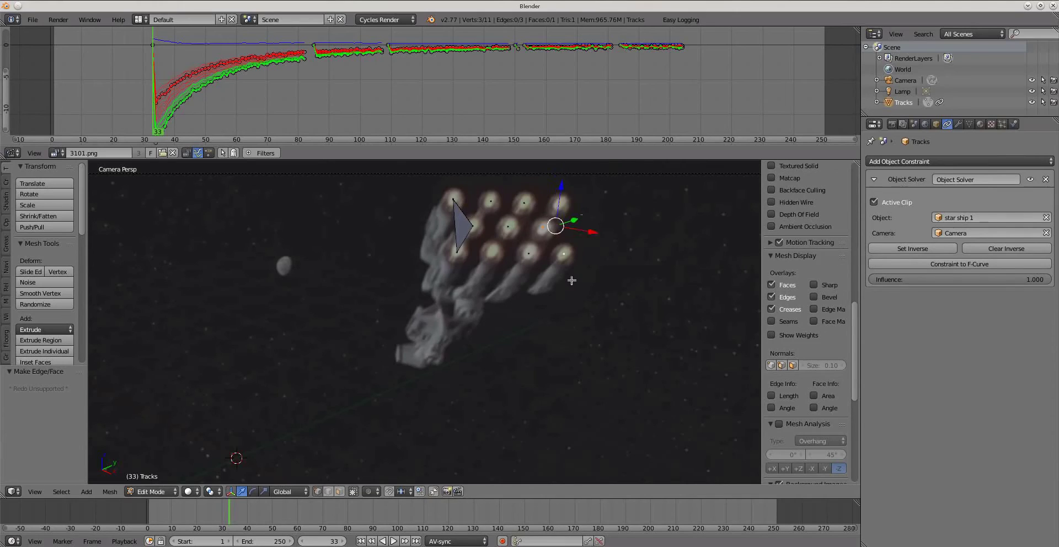
key("f")
right_click(495, 202)
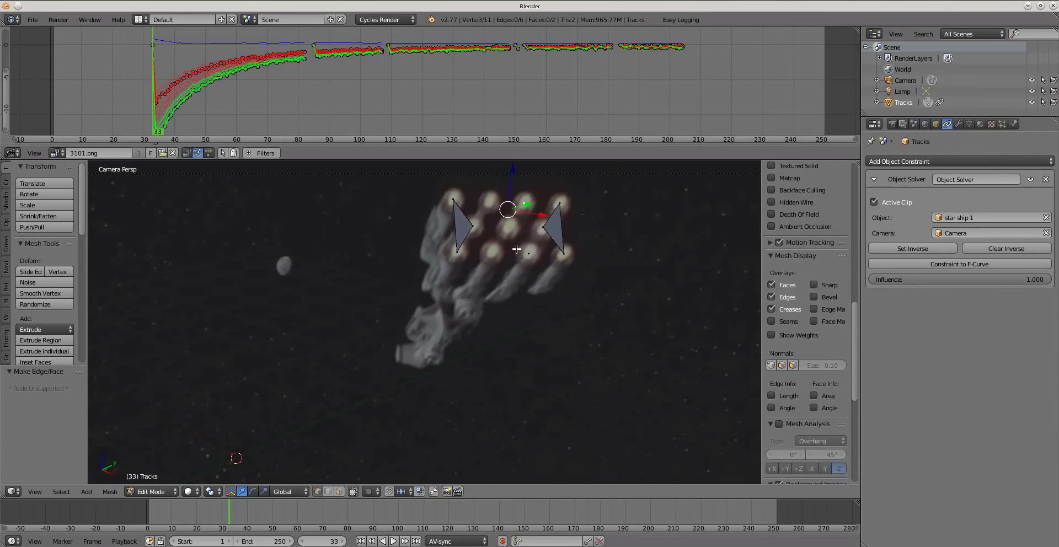
key("f")
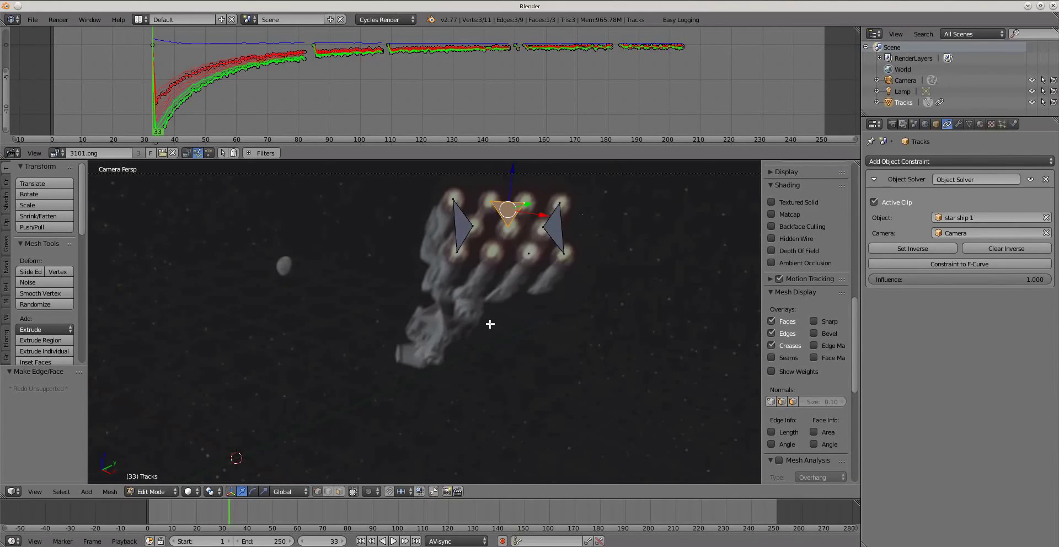
key("ctrl+Tab")
left_click(461, 339)
- Compare the filled Tracks mesh in the camera view with its location seen from outside the camera
scroll(462, 338, "down", 2)
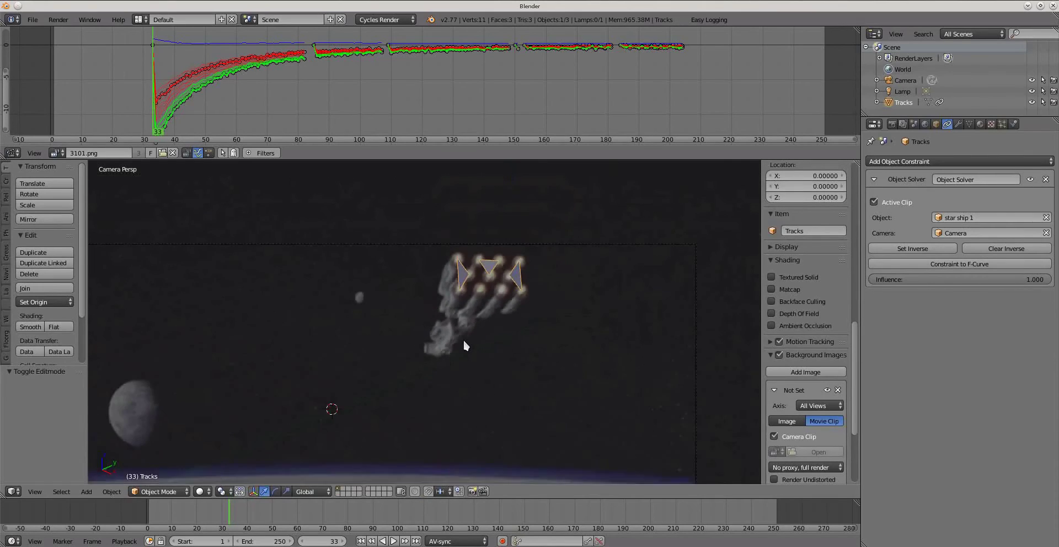
scroll(464, 341, "down", 1)
middle_click_drag(424, 363, 465, 298, "shift")
middle_click_drag(490, 332, 480, 348)
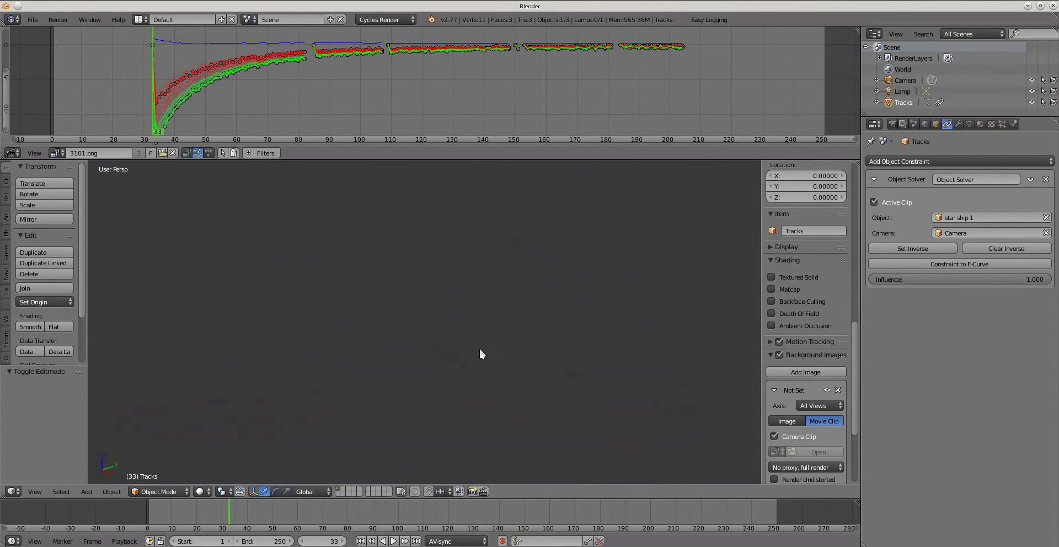
key("KP_0")
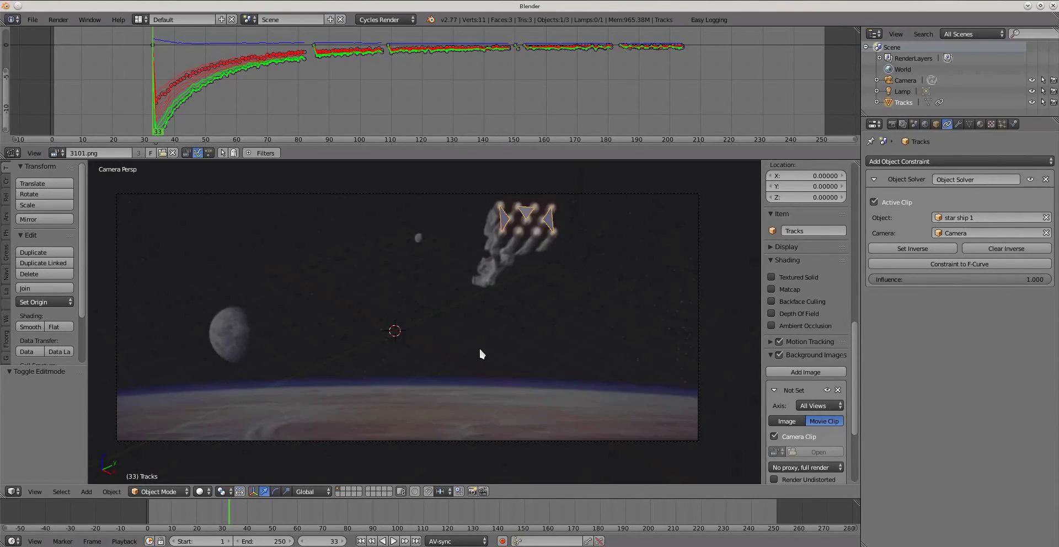
key("KP_0")
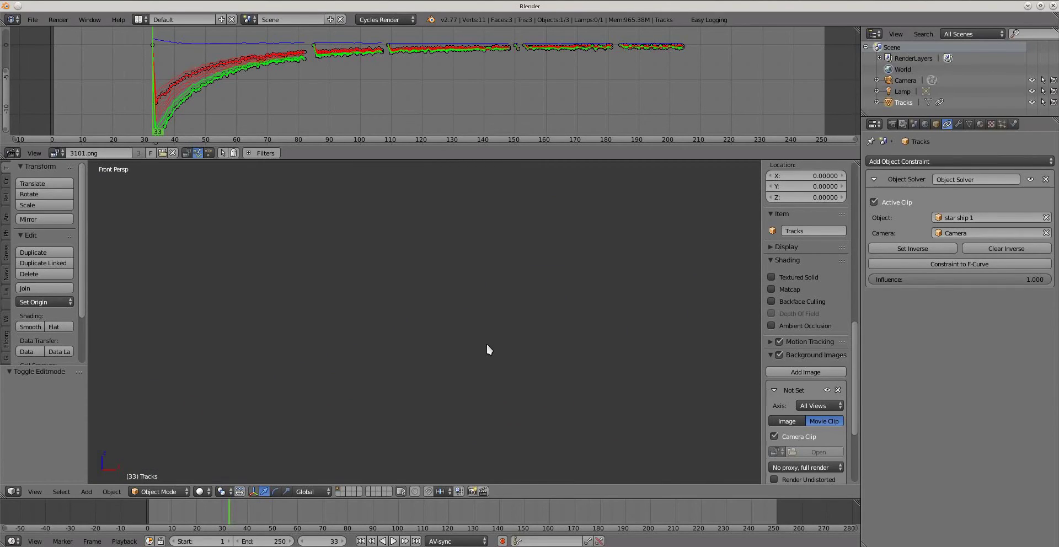
key("KP_Decimal")
scroll(502, 310, "up", 3)
key("KP_0")
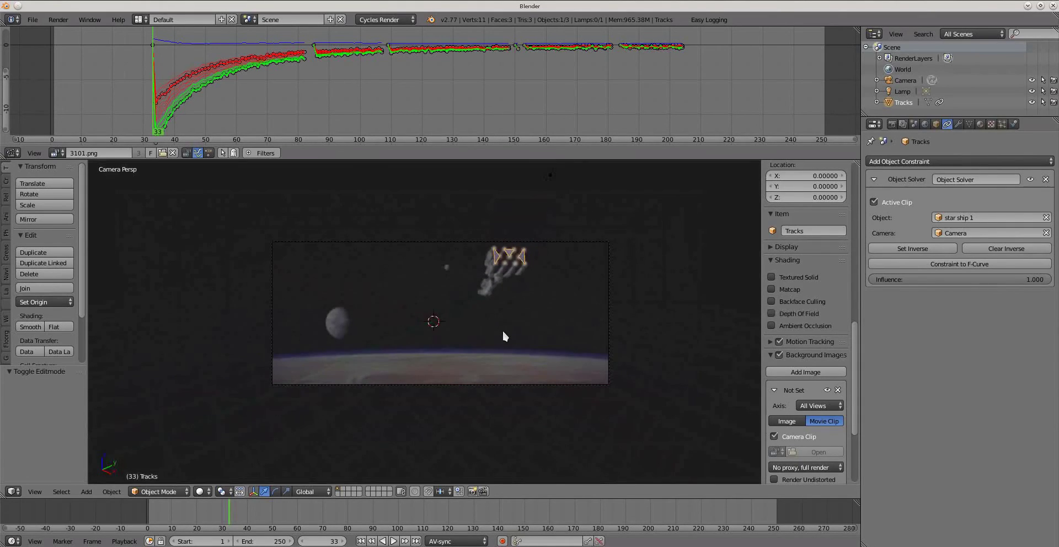
mouse_move(503, 332)
middle_mouse_down("shift")
mouse_move(494, 324)
mouse_move(503, 332)
middle_mouse_up("shift")
scroll(495, 321, "down", 2)
middle_click_drag(257, 326, 308, 333, "shift")
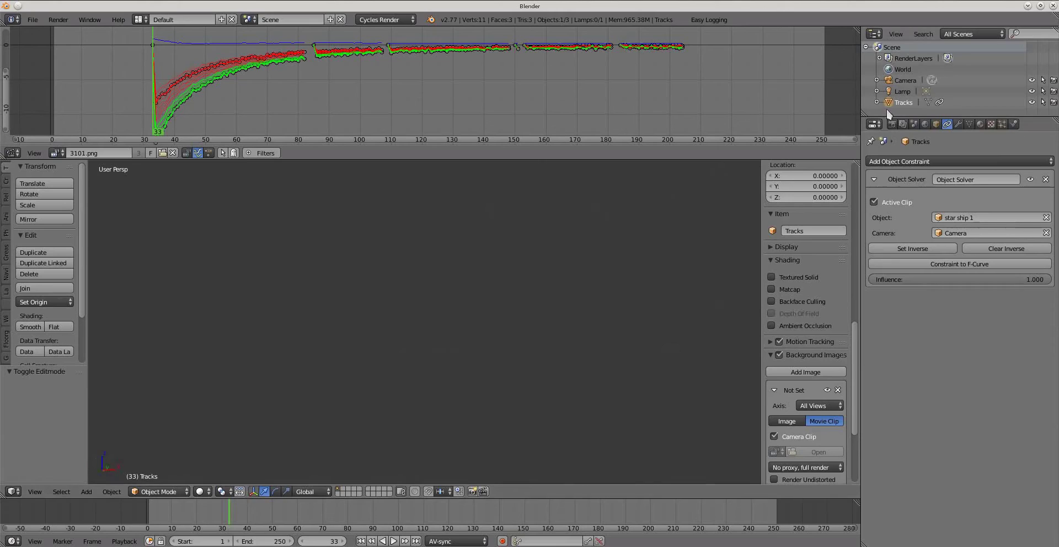
- Focus on the camera and examine from outside where the Tracks mesh lies relative to its frustum
left_click(904, 81)
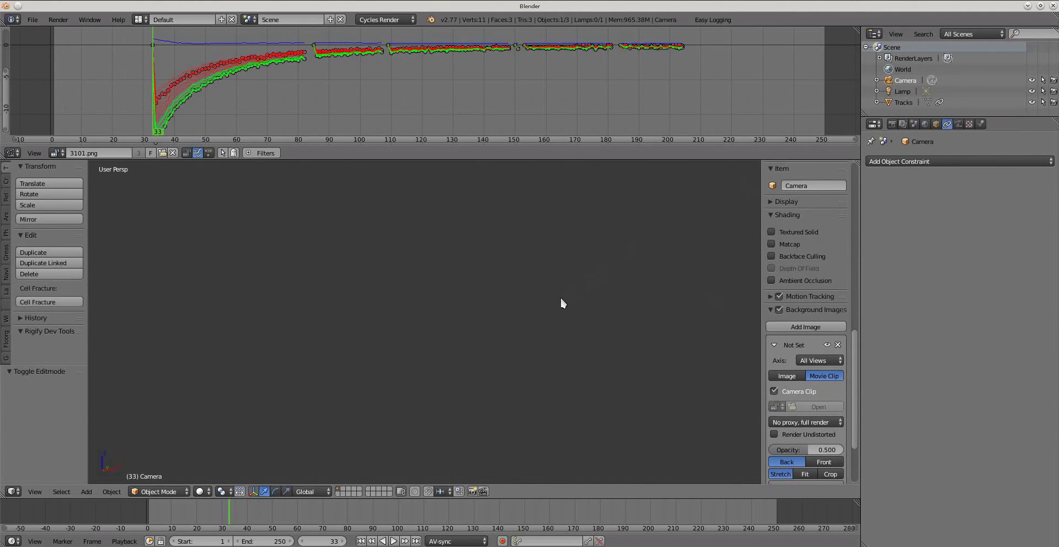
key("KP_Decimal")
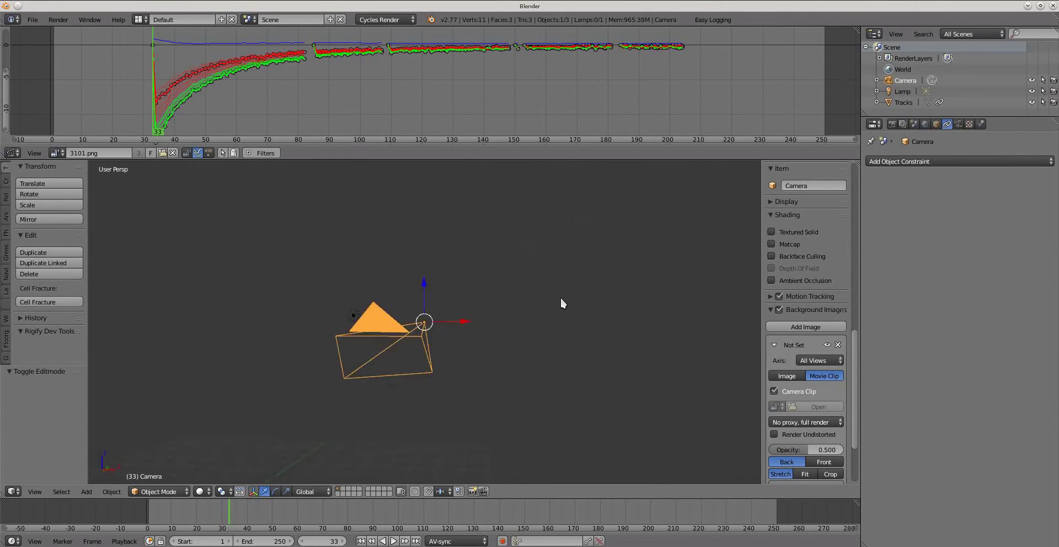
middle_click_drag(462, 407, 322, 421)
middle_click_drag(478, 398, 467, 361)
scroll(465, 330, "up", 7)
scroll(466, 327, "up", 1)
scroll(465, 326, "down", 1)
right_click(467, 324)
key("KP_Decimal")
middle_click_drag(441, 366, 446, 379)
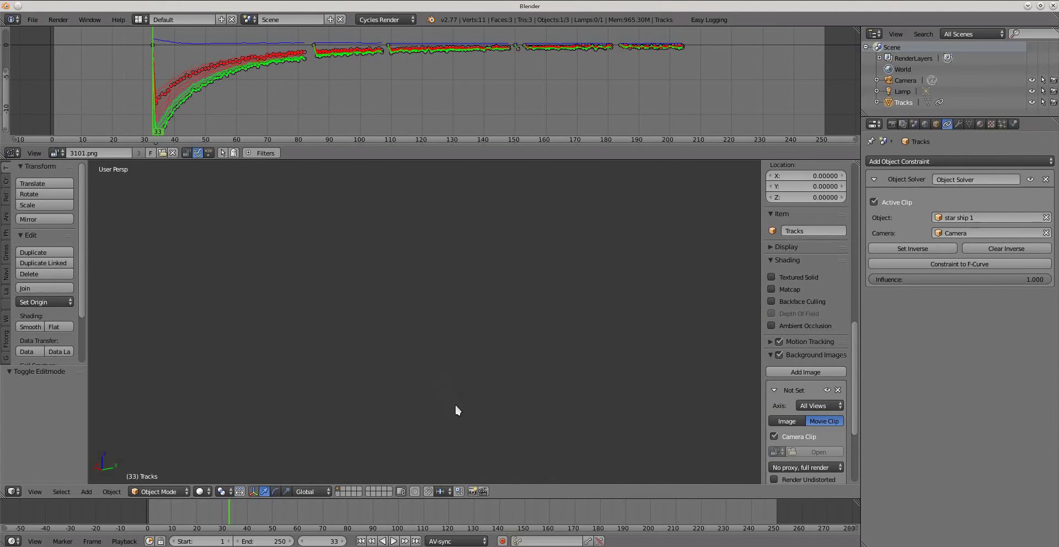
- Compare the camera view with an outside view of the camera and play the animation to observe the mesh's motion
key("KP_0")
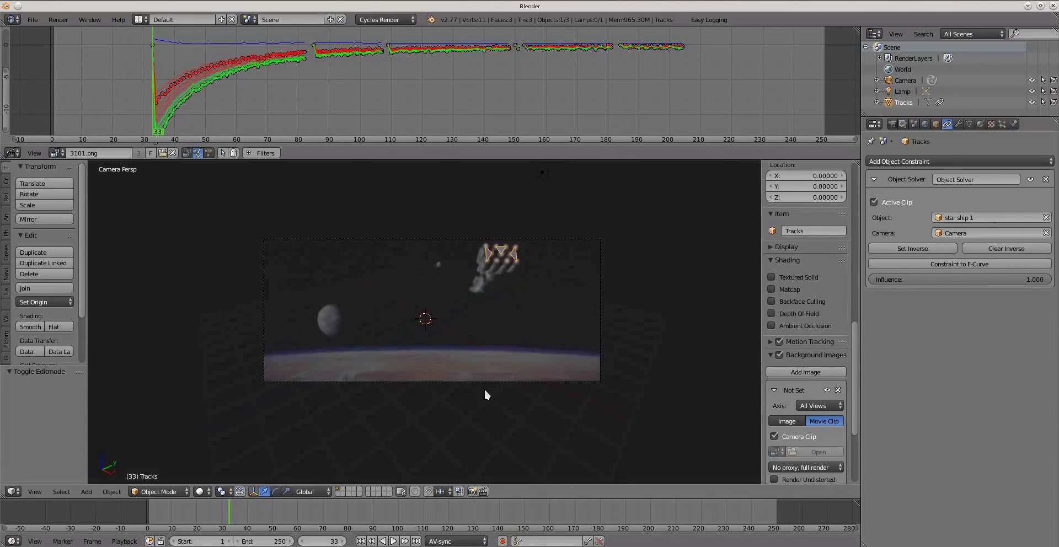
key("KP_1")
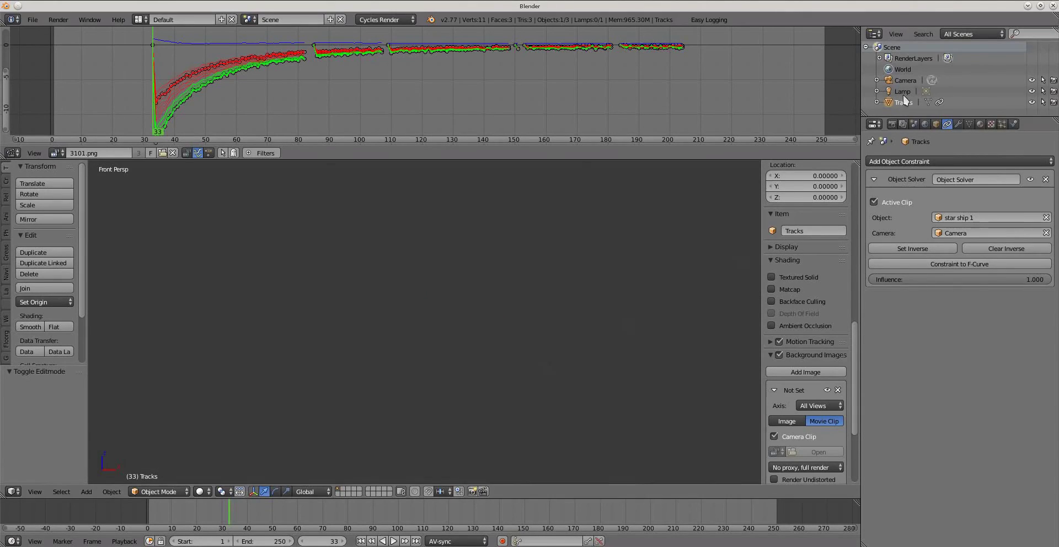
left_click(904, 81)
key("KP_Decimal")
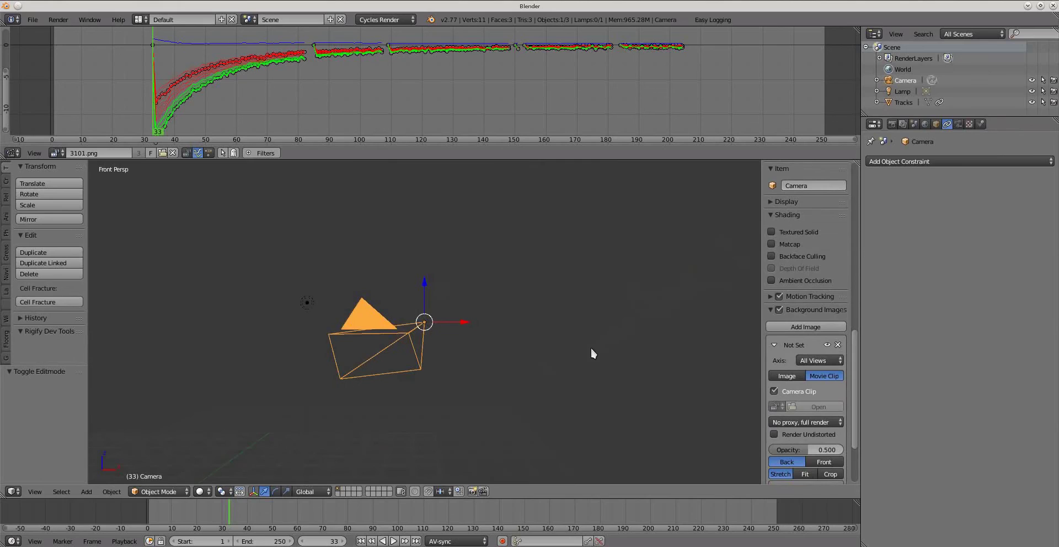
middle_click_drag(446, 381, 315, 416)
scroll(468, 330, "up", 5)
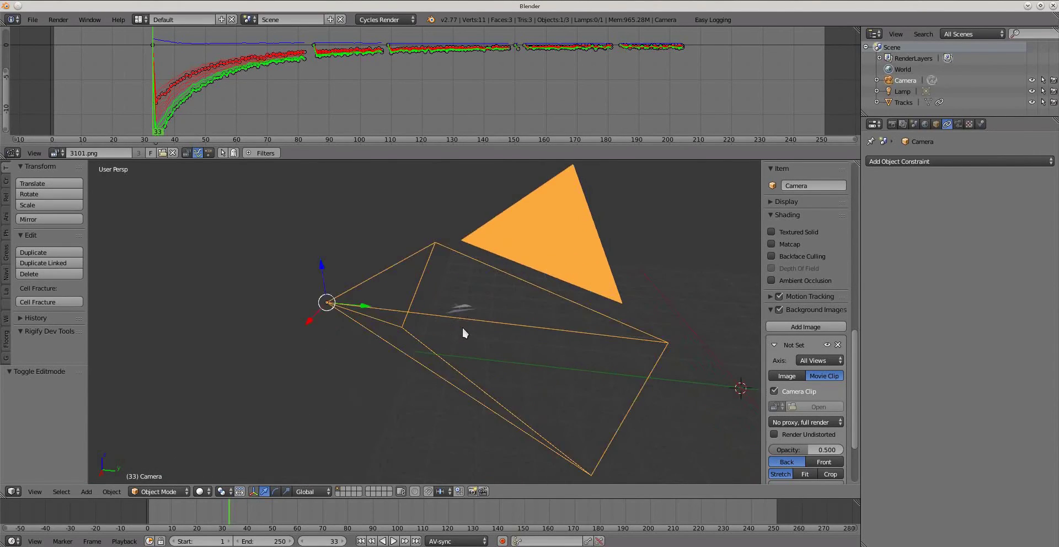
key("alt+a")
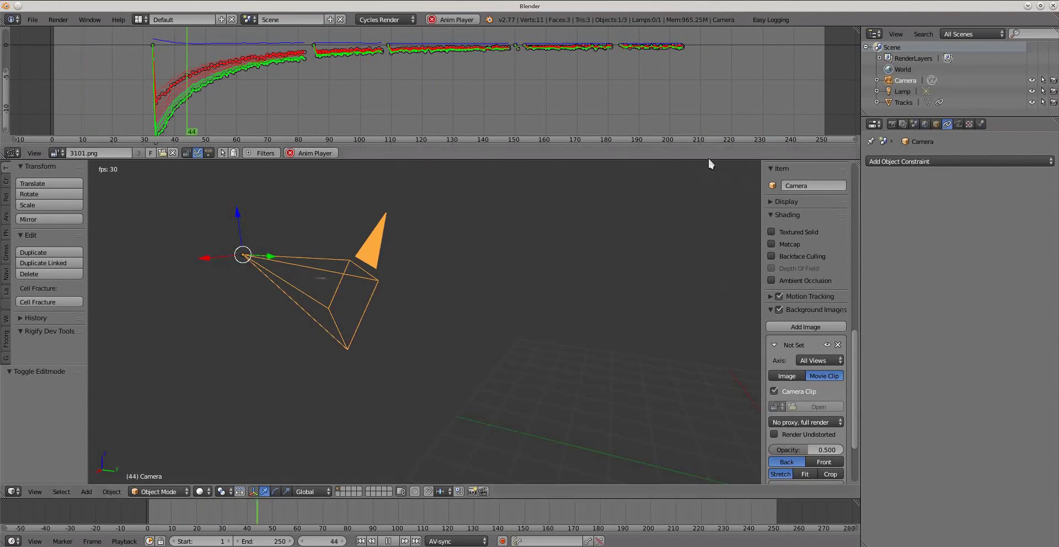
- Enlarge the movie clip editor and switch it from the motion curves to the tracked footage
left_click_drag(708, 162, 695, 294)
left_click(187, 288)
scroll(417, 177, "down", 8)
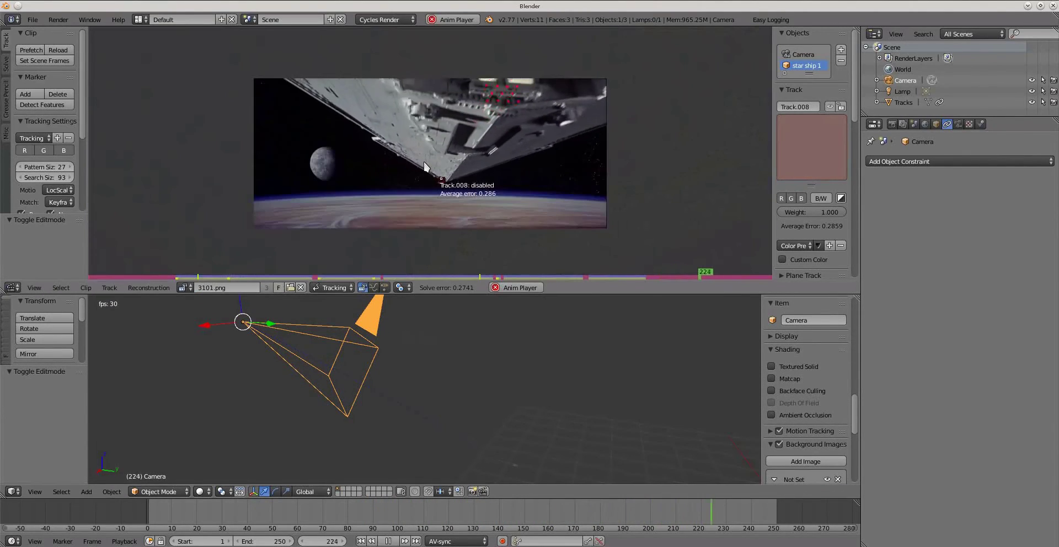
scroll(469, 154, "up", 2)
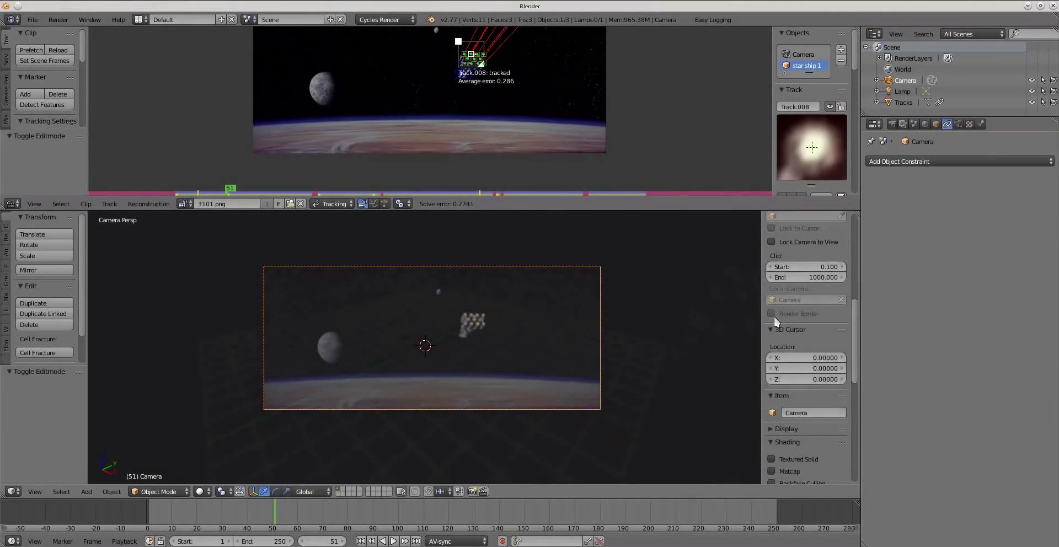
- Reposition the camera at about X -0.472, Y -7.114, Z 1.003 and rotate it to about 91.07°, 0.61°, 0.57°
scroll(775, 321, "up", 10)
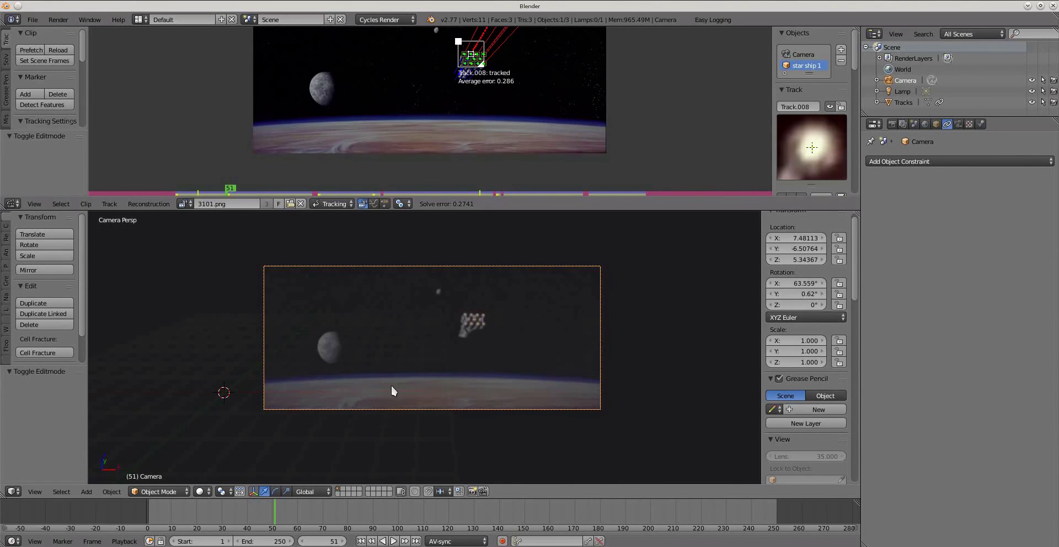
key("g")
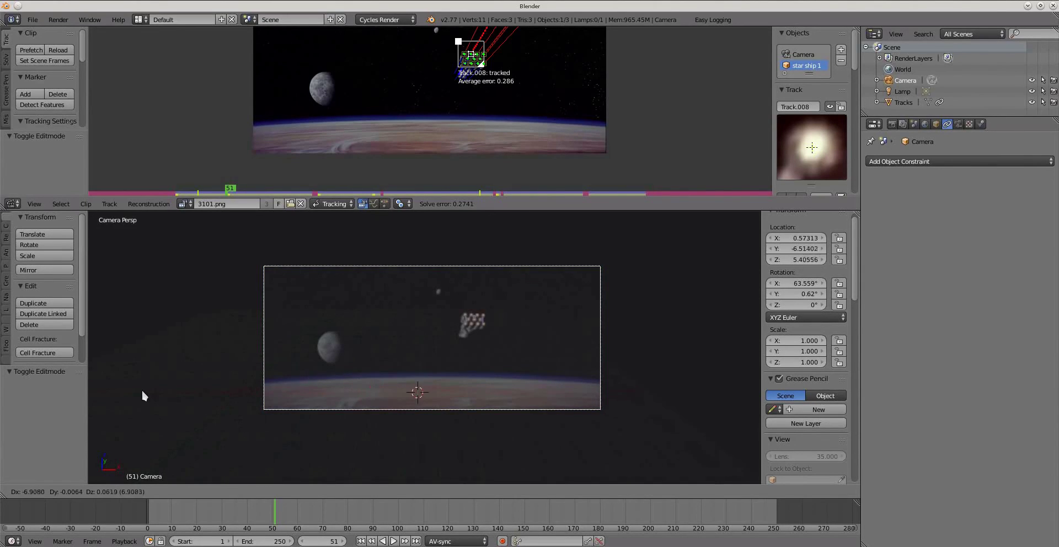
left_click(105, 447)
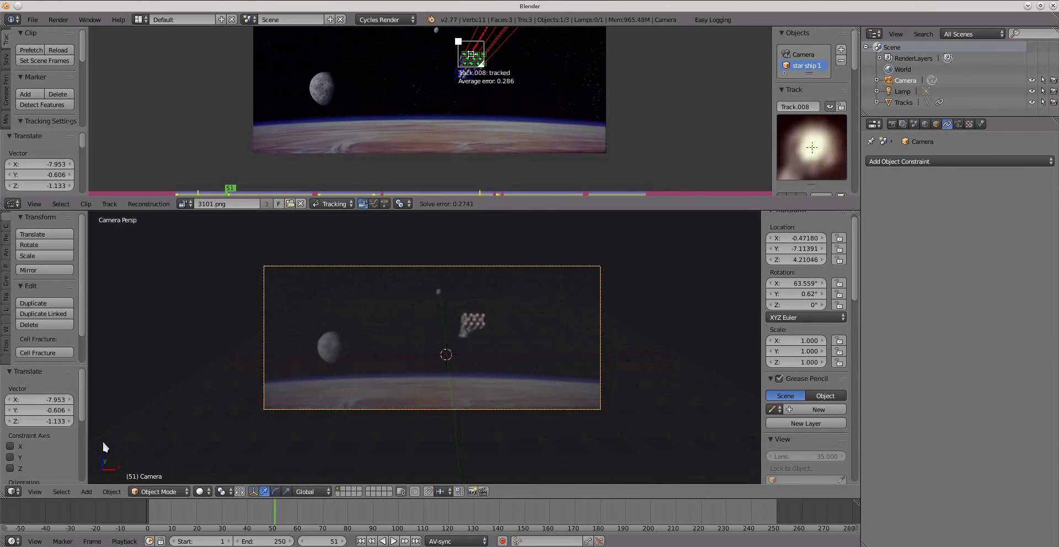
key("r")
key("r")
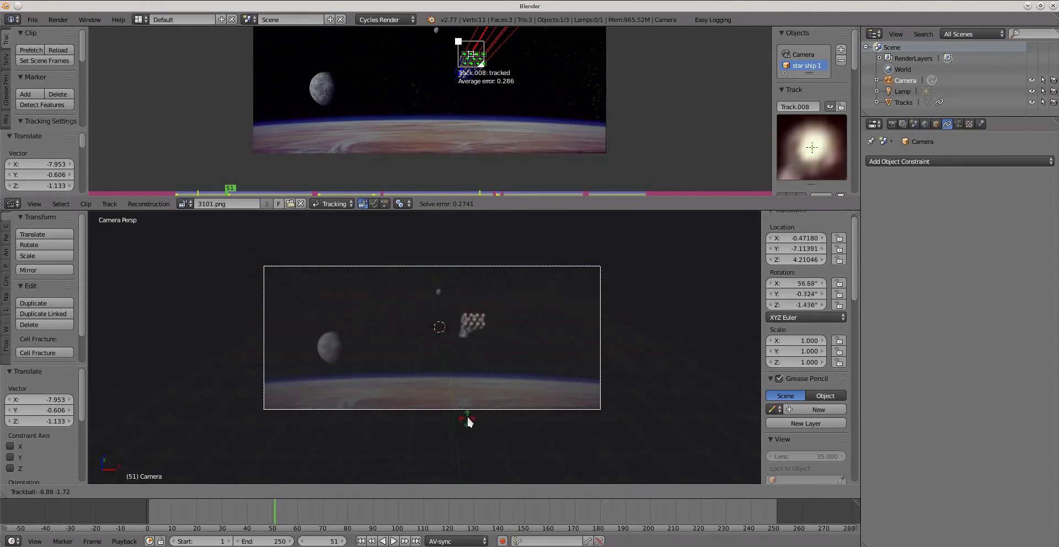
left_click(473, 448)
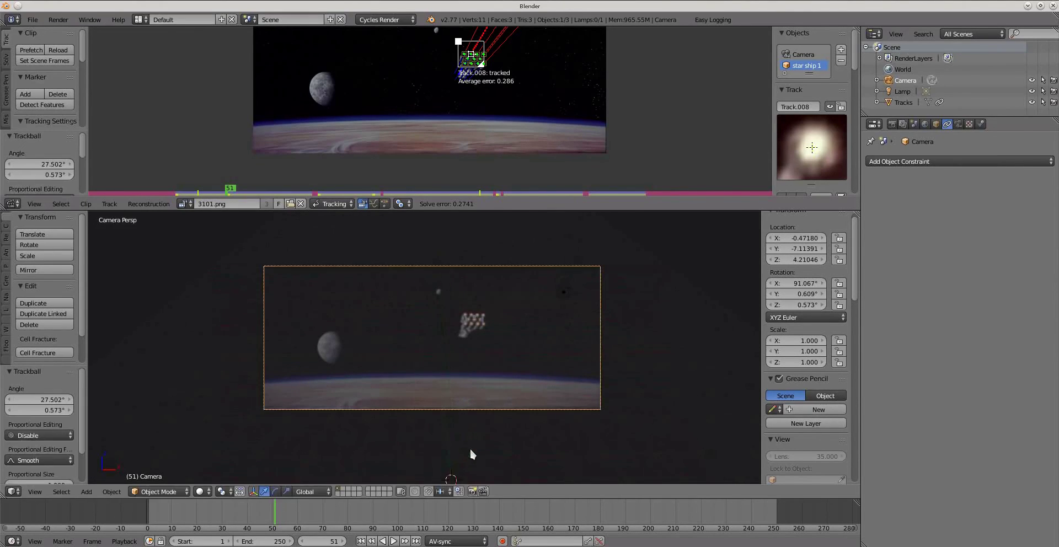
key("g")
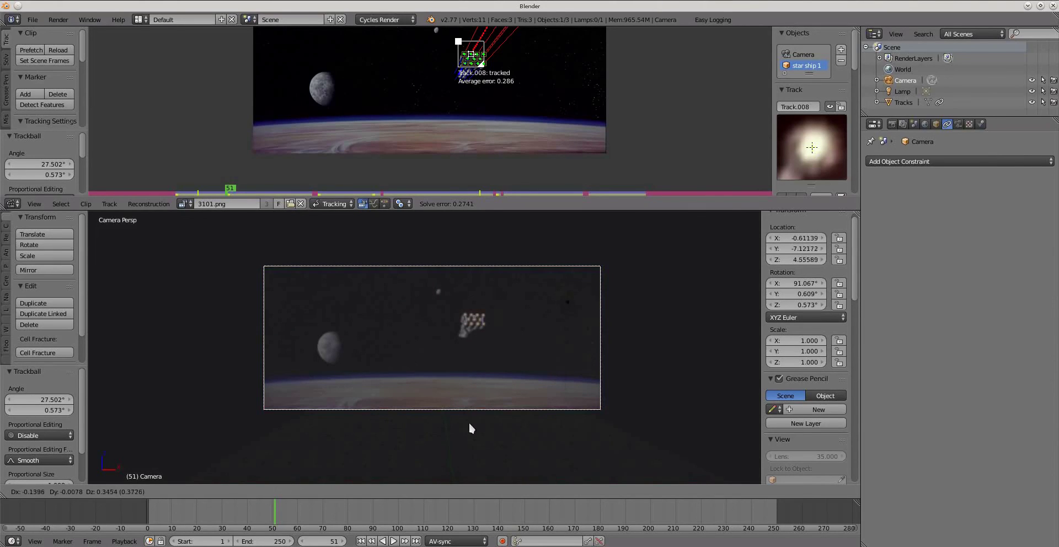
key("z")
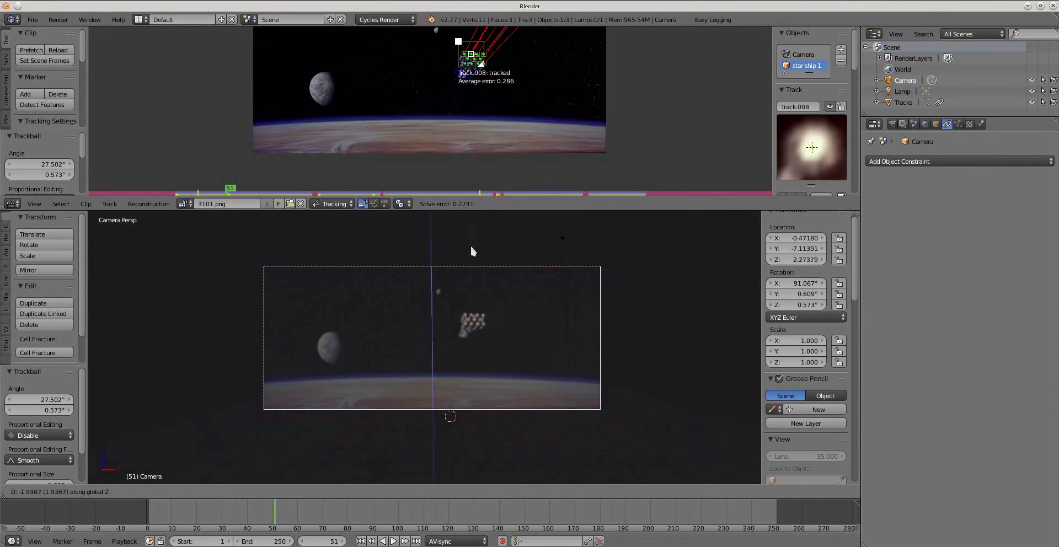
left_click(475, 300)
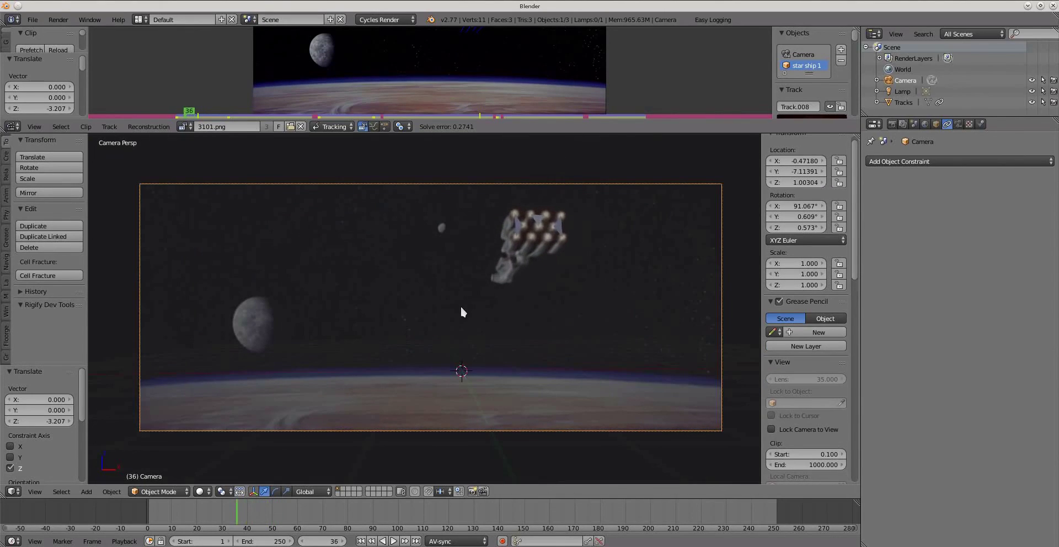
- Add a plane to the scene, scale it down and move it roughly in front of the camera
left_click(6, 157)
left_click(49, 169)
left_click_drag(461, 333, 464, 233)
key("s")
left_click(485, 268)
left_click_drag(501, 269, 575, 269)
left_click_drag(535, 230, 535, 206)
key("KP_7")
scroll(293, 235, "down", 8)
left_click_drag(269, 142, 269, 292)
left_click_drag(309, 326, 275, 402)
key("s")
left_click(268, 336)
- Adjust the plane's height along Z near the camera and scale it down further, checking from the orthogonal views
scroll(233, 326, "up", 6)
key("KP_1")
key("KP_3")
left_click_drag(273, 452, 289, 435)
key("KP_7")
key("KP_Decimal")
key("KP_1")
key("g")
key("z")
left_click(477, 317)
key("s")
left_click(465, 321)
- Position the plane over the ship's engines at about X -0.382, Y -6.751, Z 1.065 and scale it to 0.025
key("KP_7")
left_click_drag(424, 257, 424, 298)
left_click_drag(465, 342, 486, 337)
key("KP_1")
key("KP_3")
key("KP_0")
key("s")
left_click(577, 261)
left_click_drag(582, 245, 572, 246)
key("s")
left_click(598, 272)
- Extrude the plane's far edge upward to form an upright face about 0.025 tall
key("Tab")
left_click(651, 274)
right_click(516, 241)
key("e")
left_click(559, 248)
left_click_drag(539, 203, 539, 173)
key("Tab")
left_click(502, 293)
- Give the plane an Object Solver constraint using the active clip, object star ship 1 and Camera, set its inverse, and play the animation
left_click(904, 161)
left_click(771, 211)
left_click(962, 217)
left_click(956, 233)
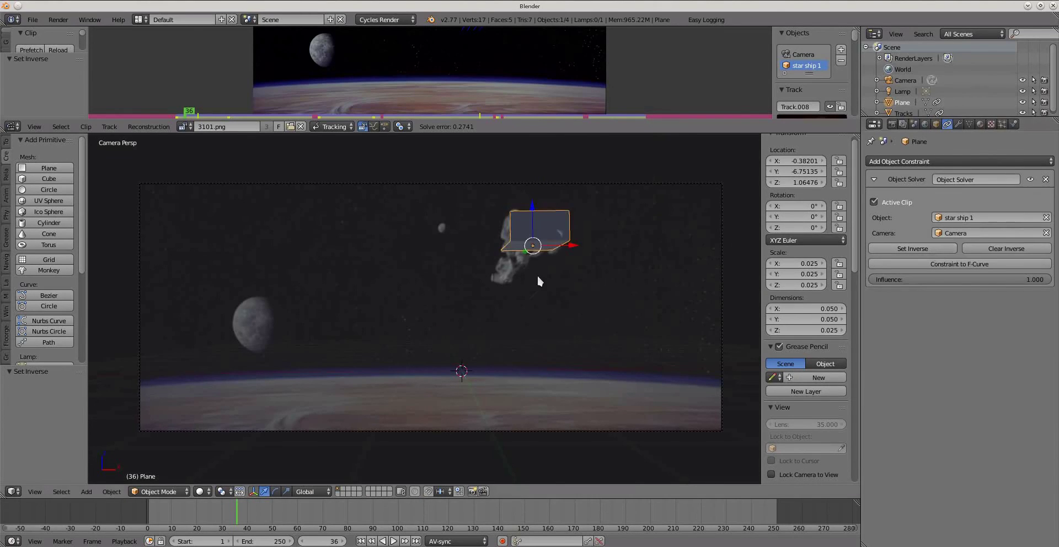
left_click(952, 248)
left_click(912, 248)
key("alt+a")
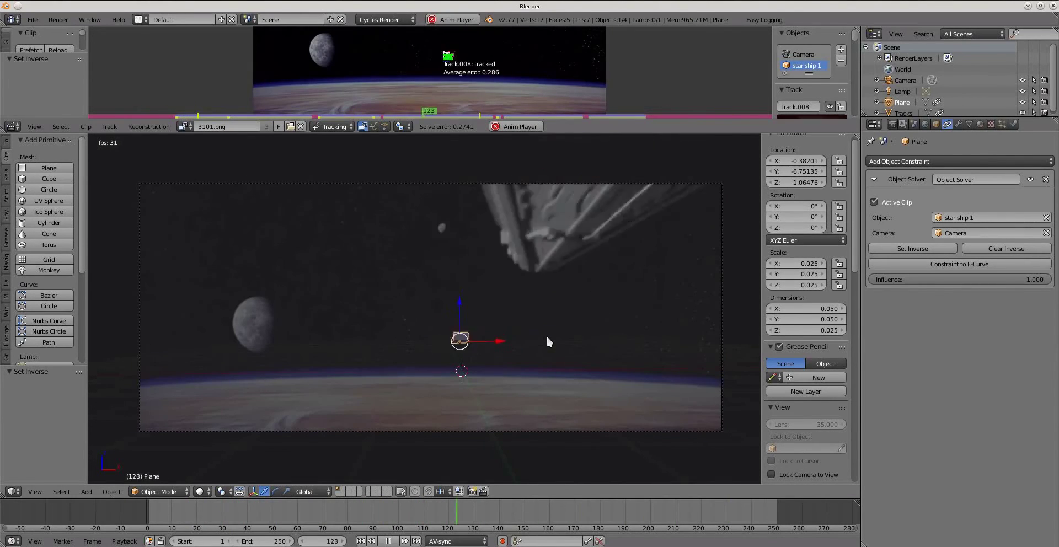